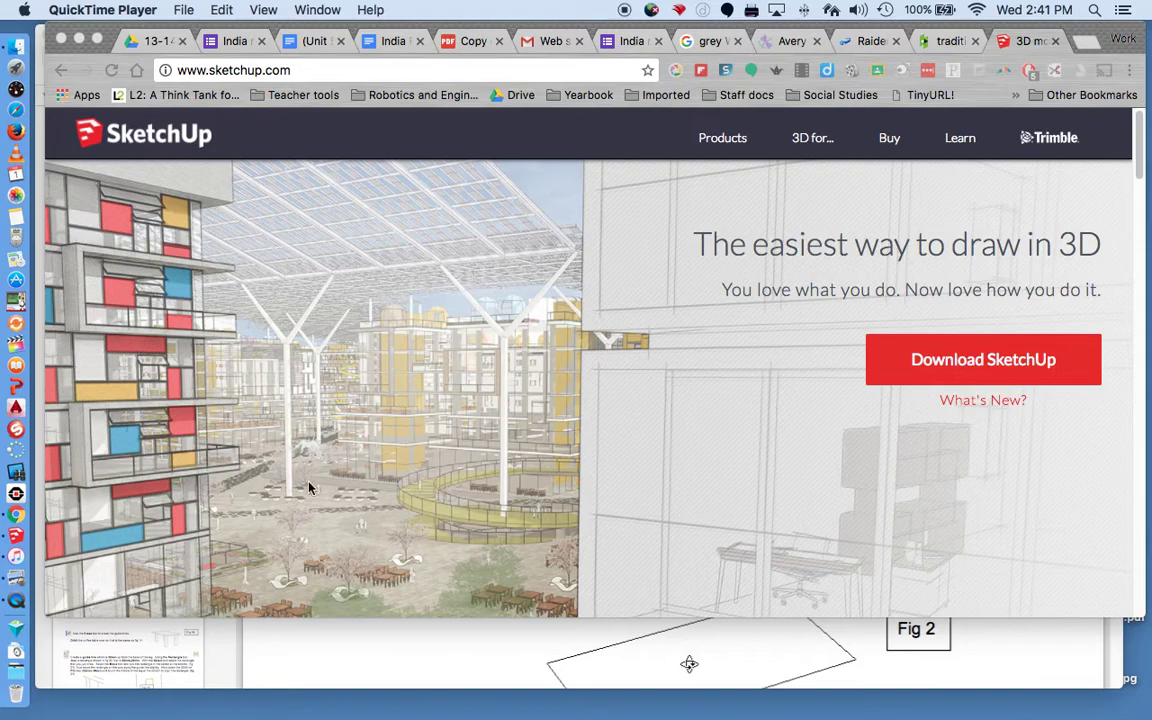
- In the coffee table PDF, highlight the 1100mm×550mm tabletop size
left_click(314, 626)
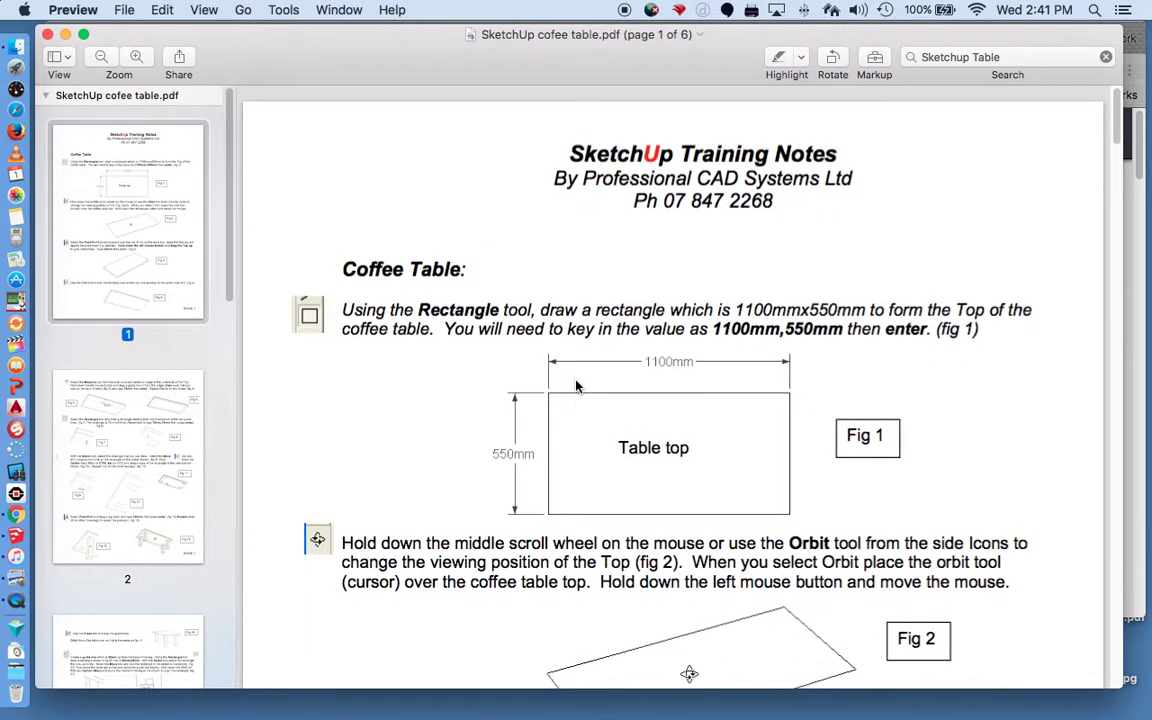
scroll(576, 386, "down", 5)
scroll(576, 386, "up", 1)
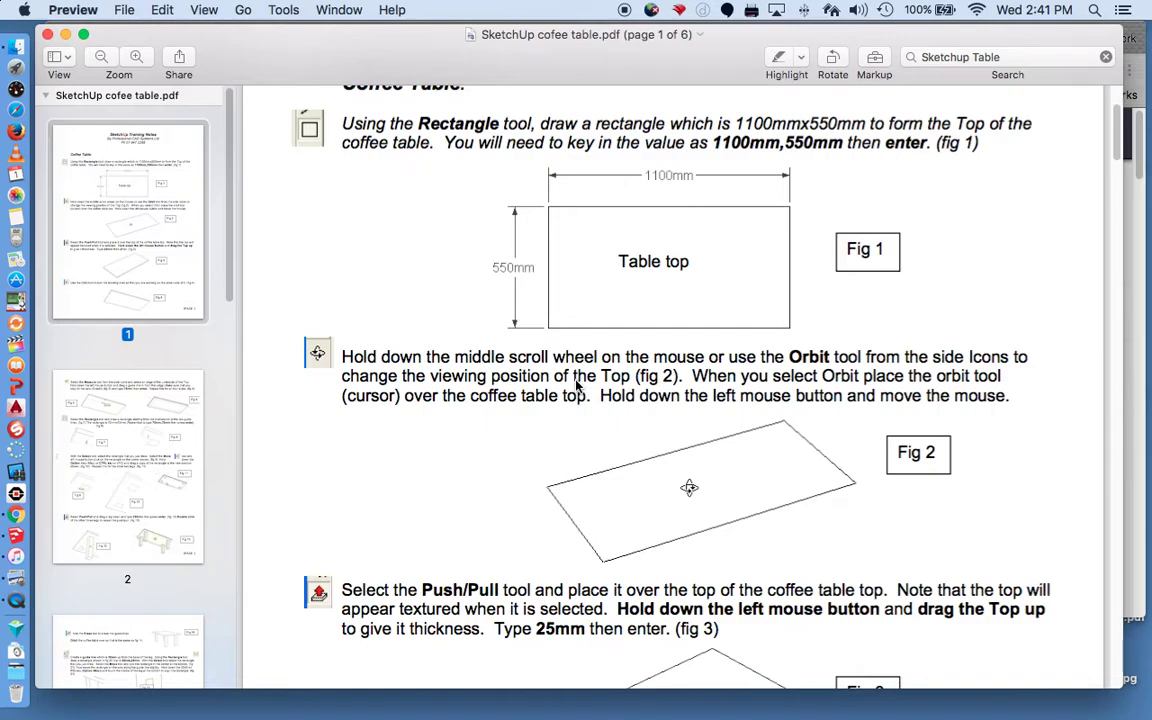
scroll(576, 386, "down", 1)
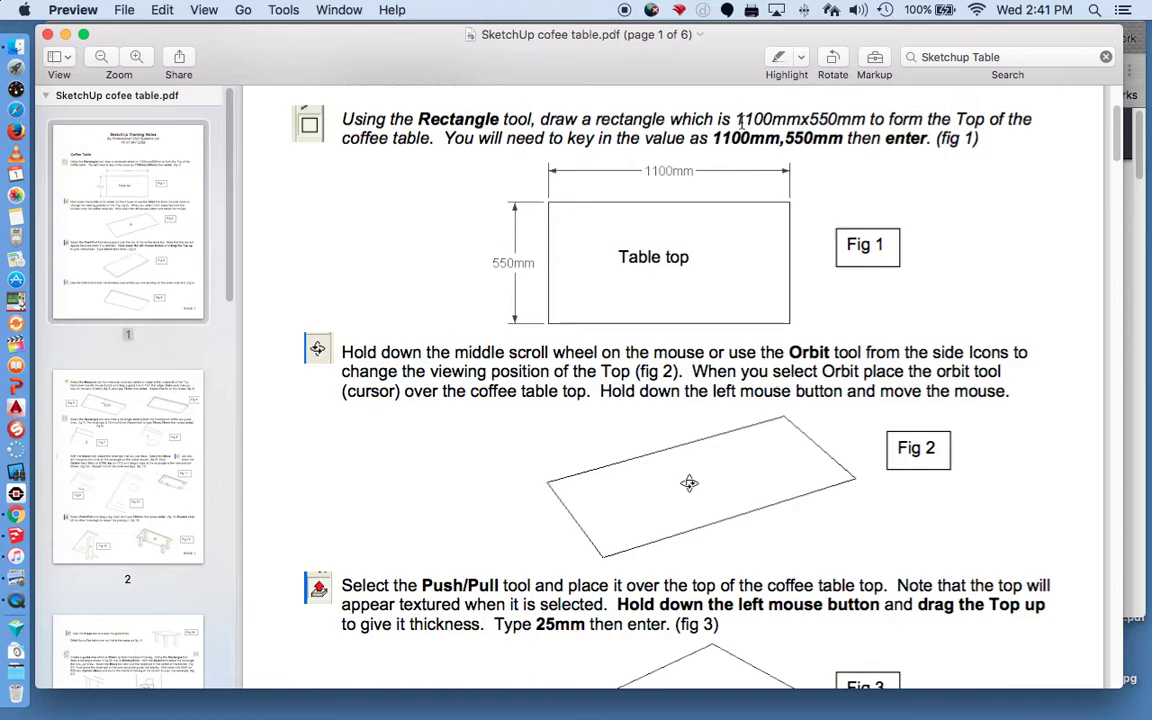
left_click_drag(738, 120, 804, 122)
left_click(776, 124)
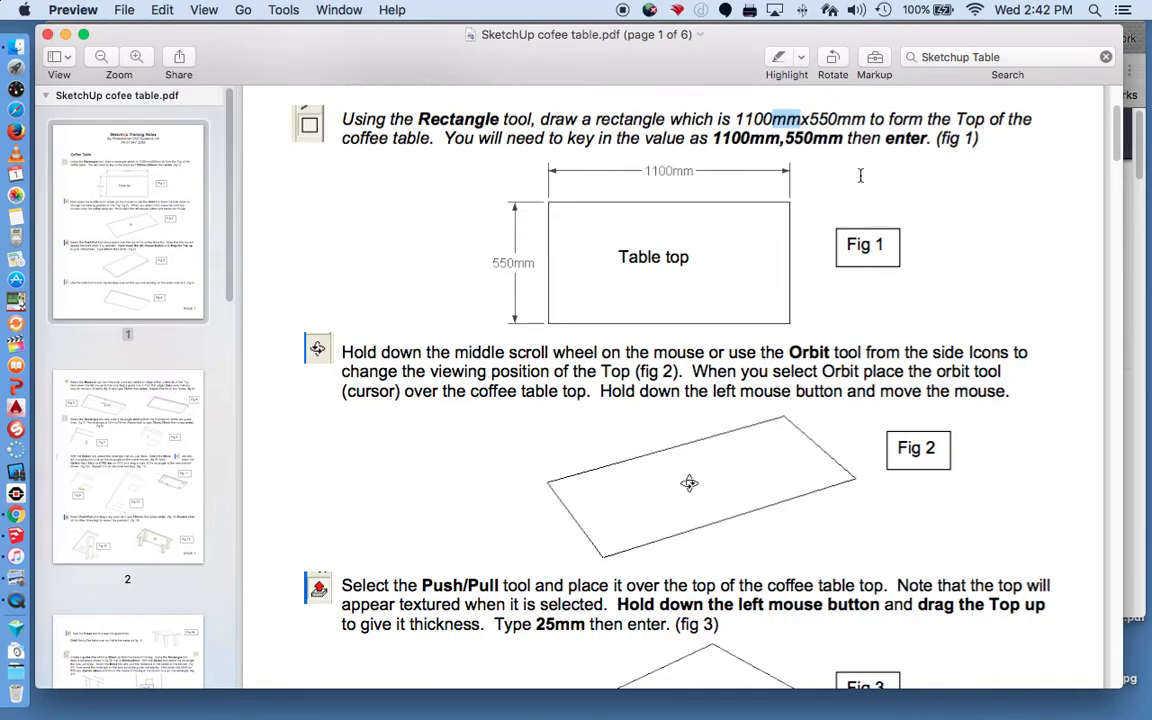
scroll(860, 175, "up", 1)
scroll(858, 190, "down", 3)
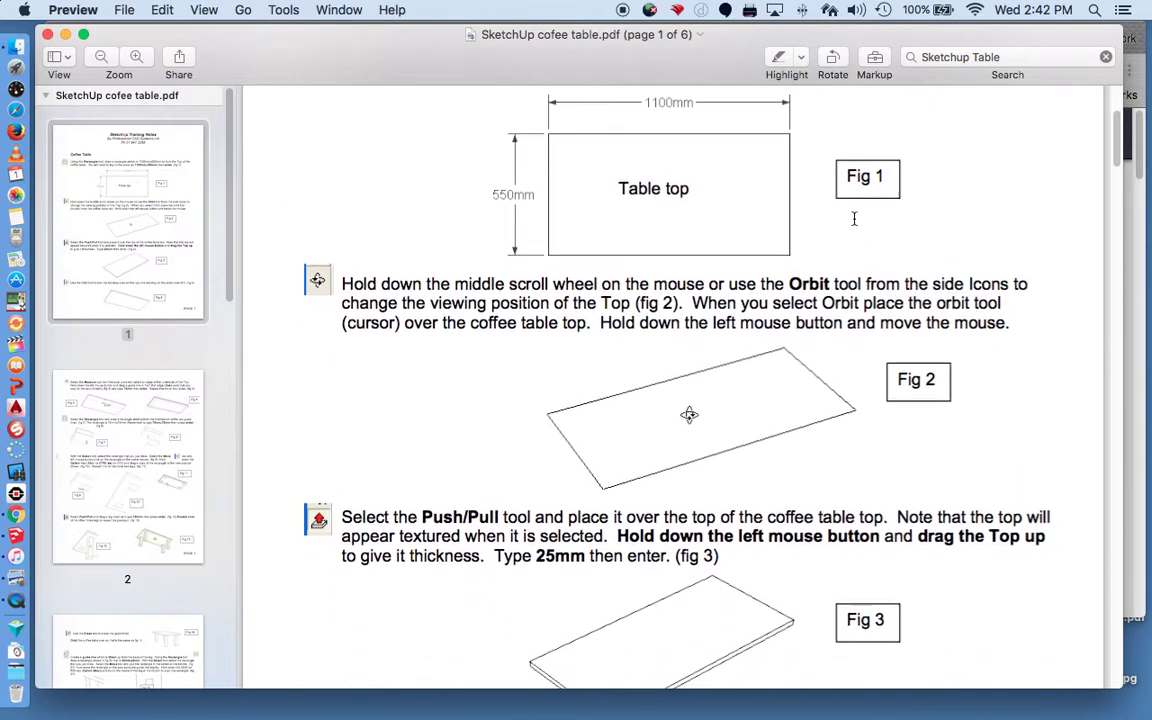
scroll(855, 210, "up", 4)
scroll(854, 218, "up", 3)
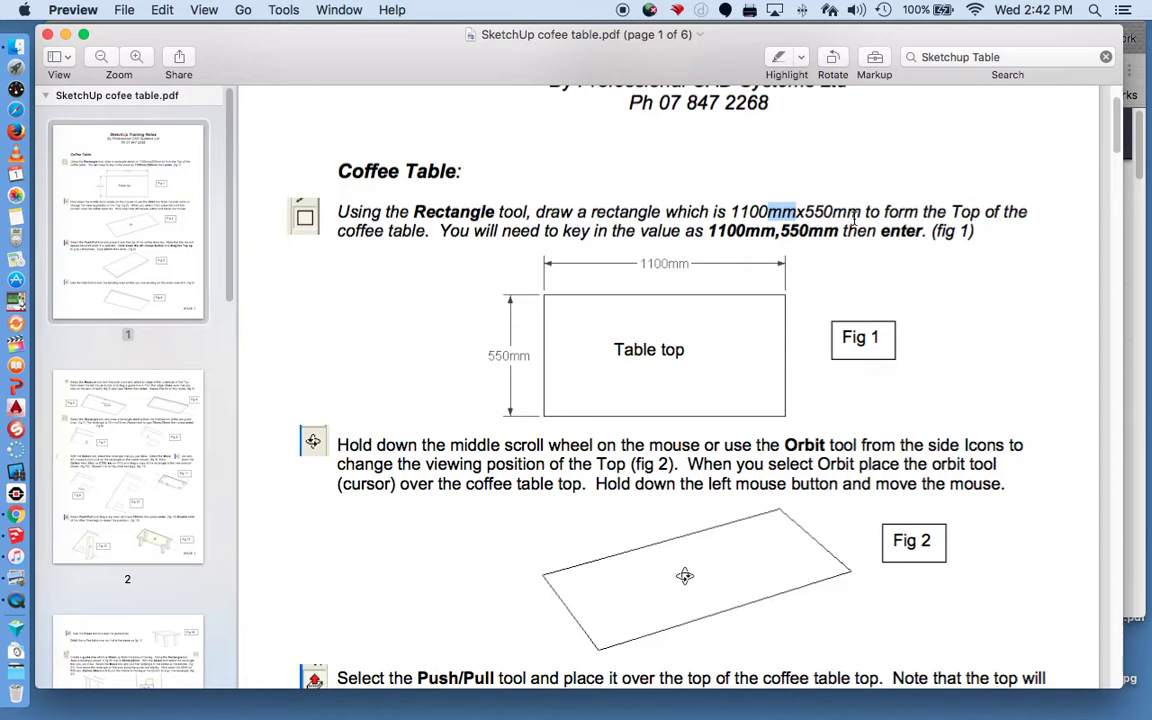
left_click_drag(731, 212, 868, 211)
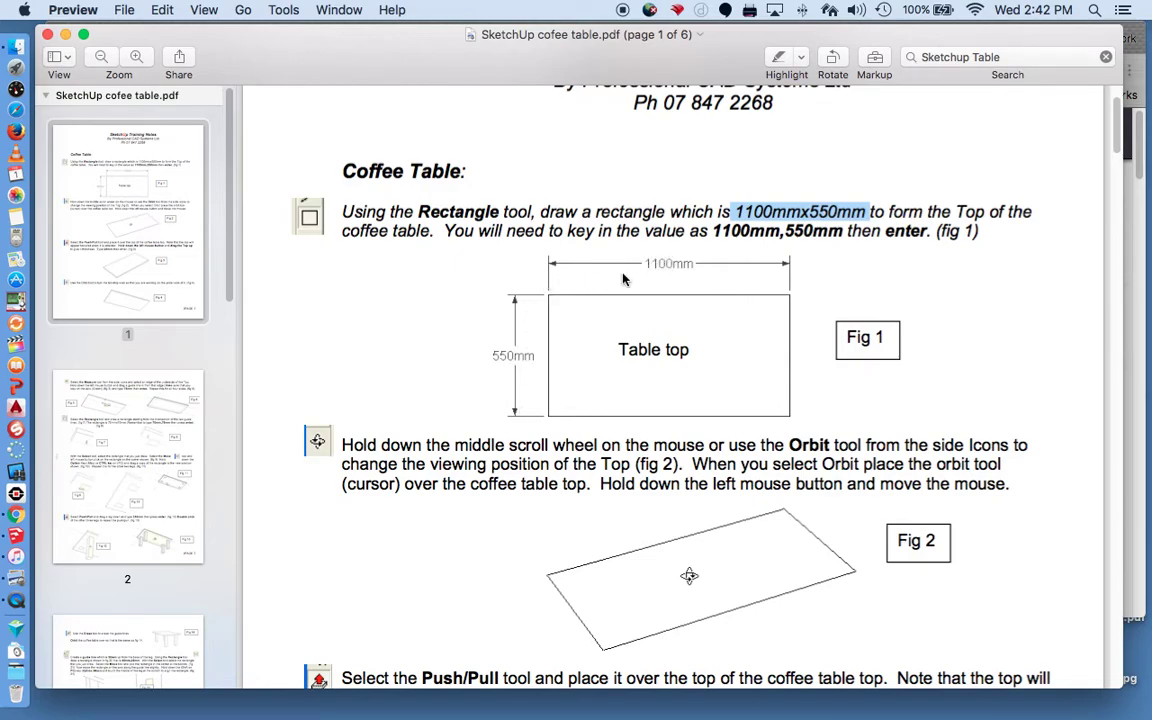
- Highlight the 25mm tabletop thickness instruction, then show all open windows
scroll(940, 320, "down", 15)
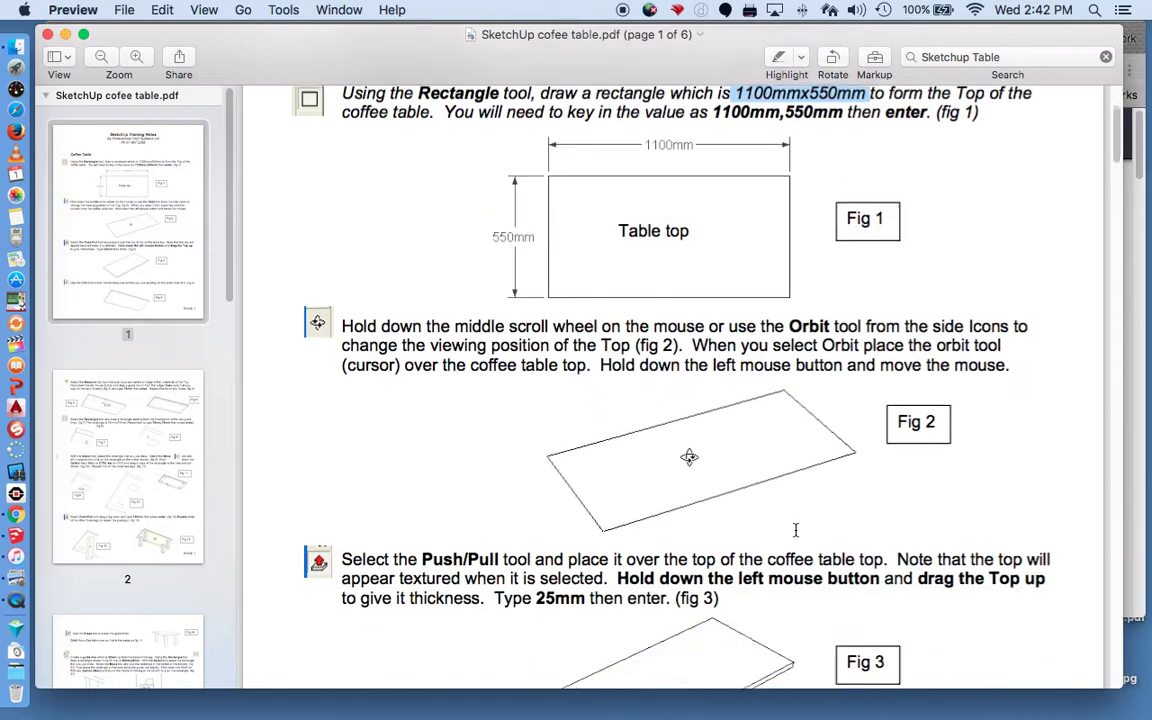
scroll(795, 530, "up", 1)
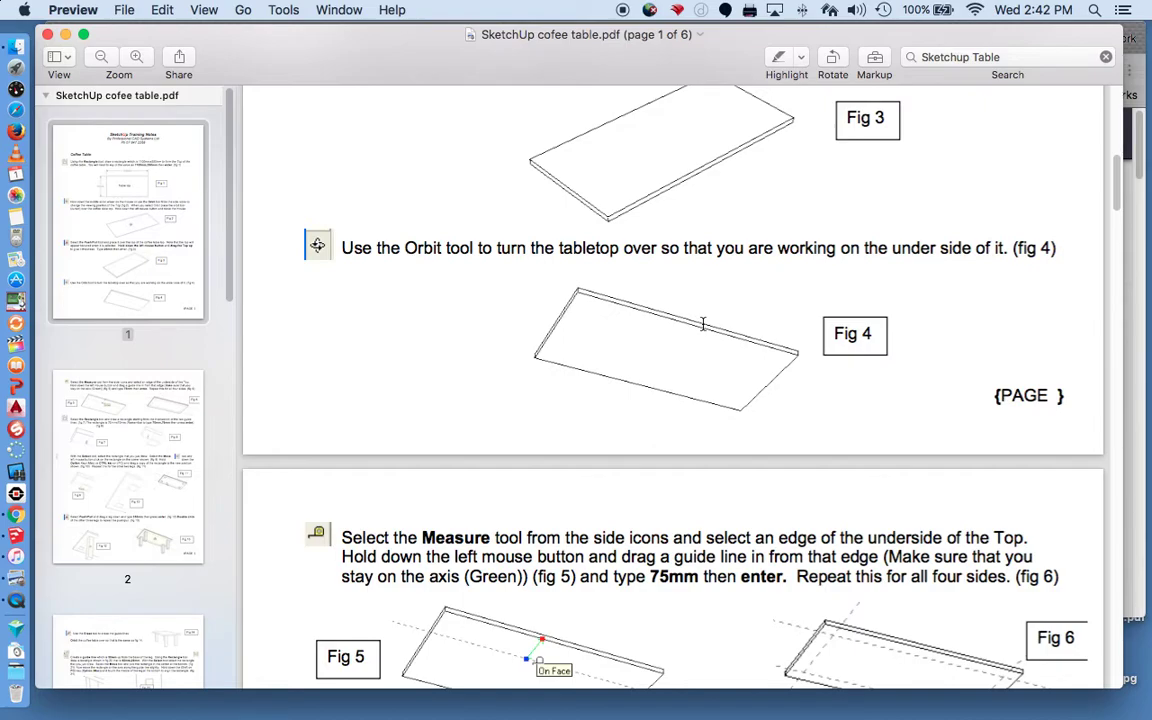
scroll(700, 323, "down", 3)
scroll(702, 325, "up", 5)
right_click(704, 322)
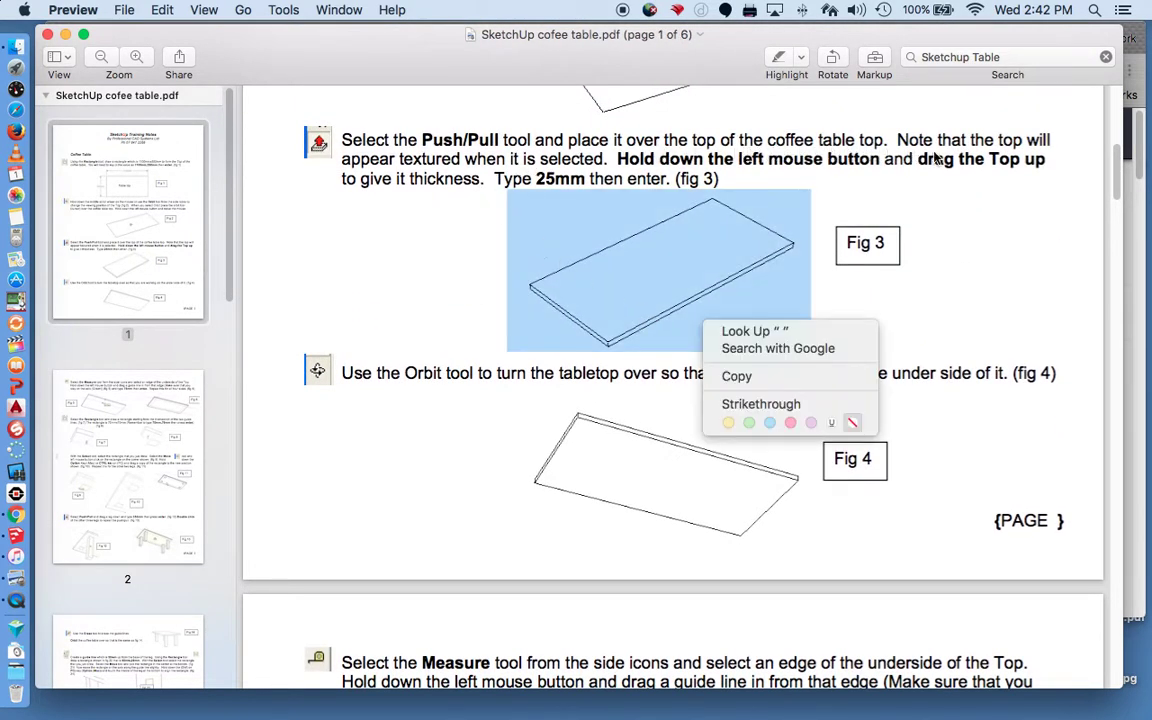
left_click(519, 179)
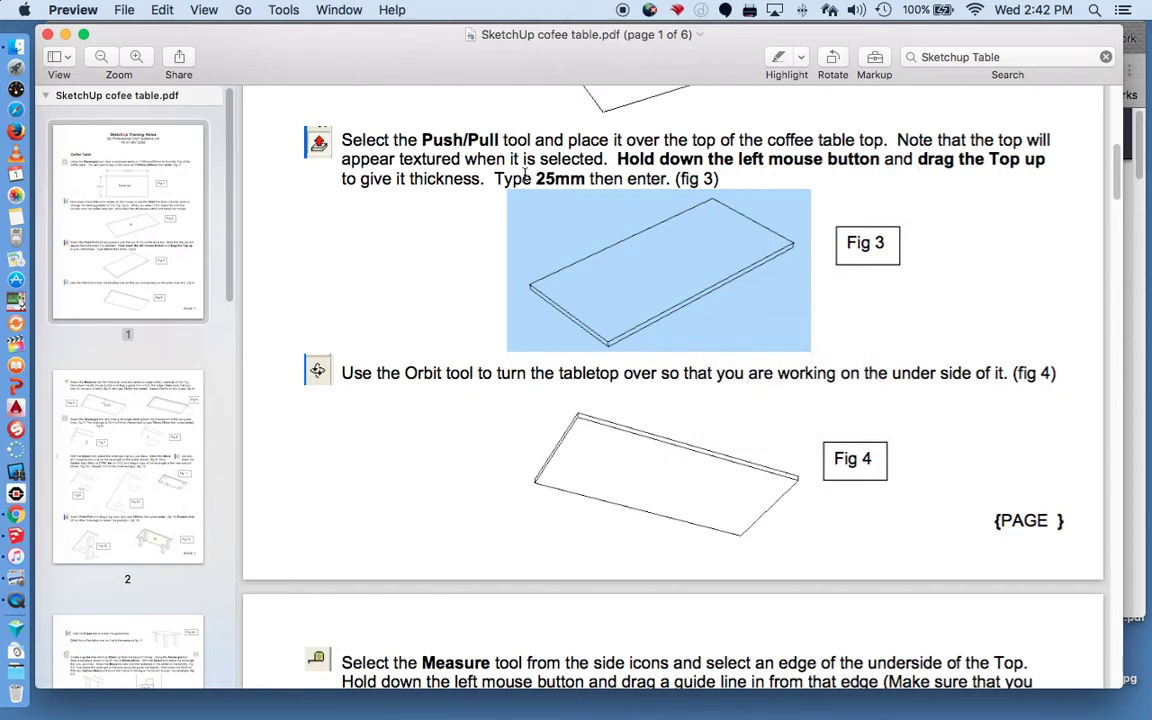
left_click_drag(522, 179, 665, 182)
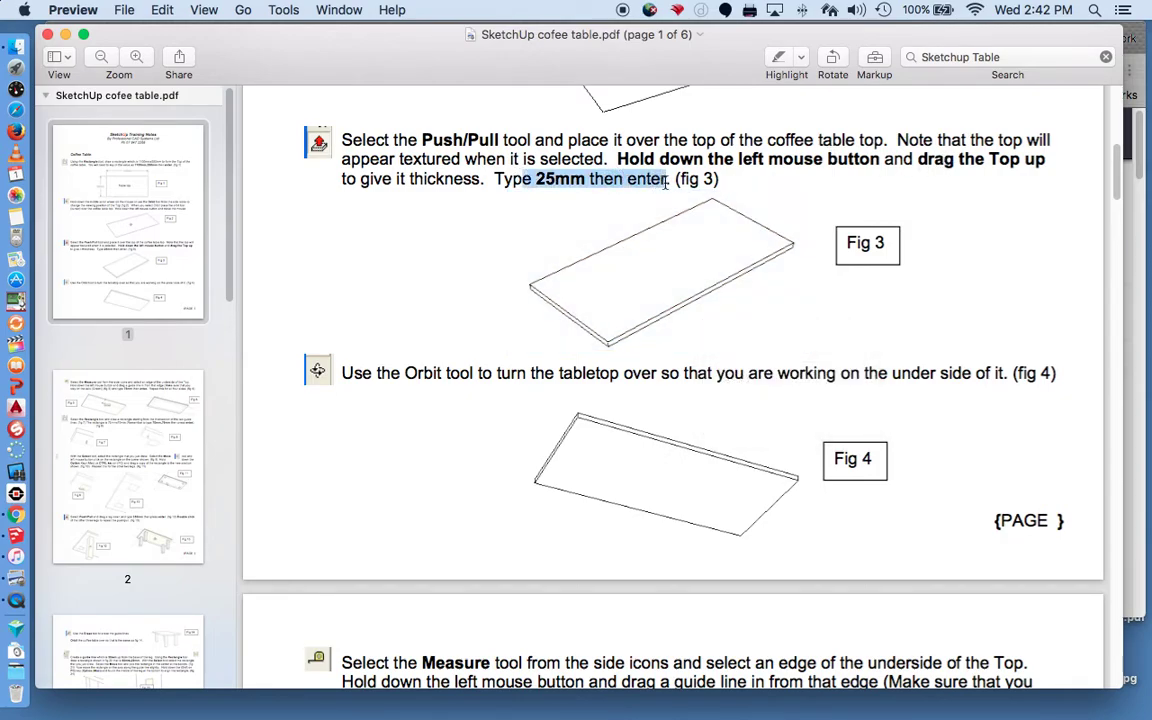
scroll(650, 470, "down", 5)
key("ctrl+Up")
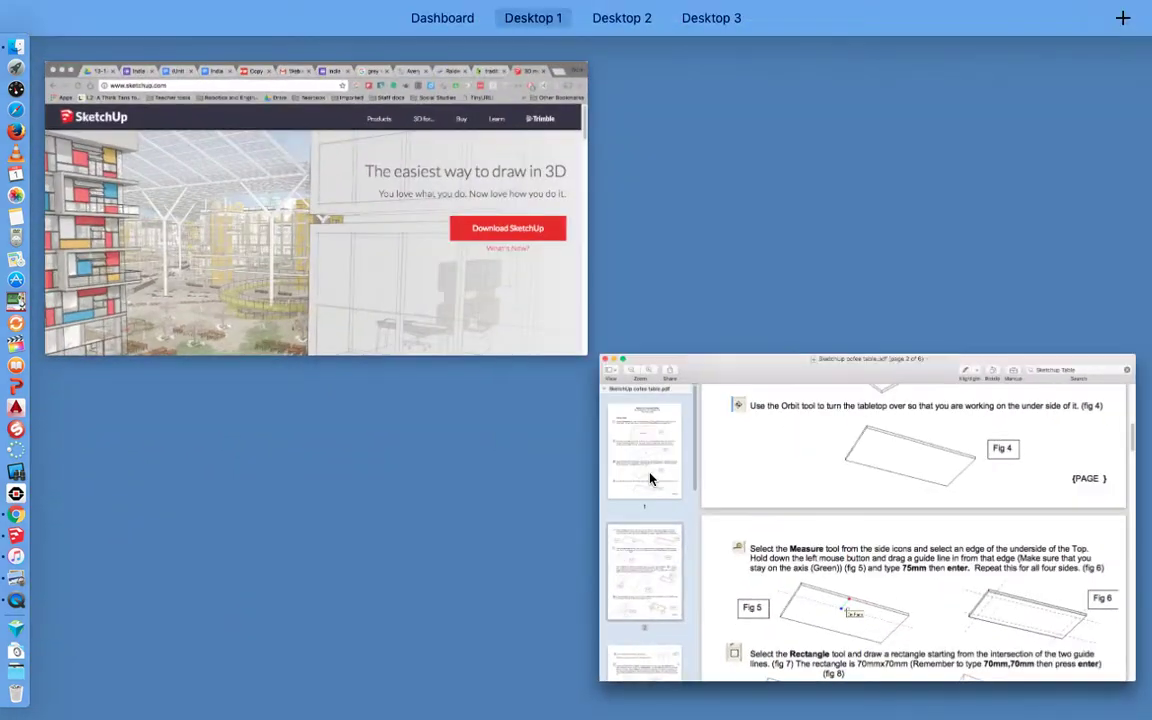
- Bring the PDF back and highlight the 75mm guide line distance on page 2
left_click(874, 582)
scroll(334, 537, "down", 4)
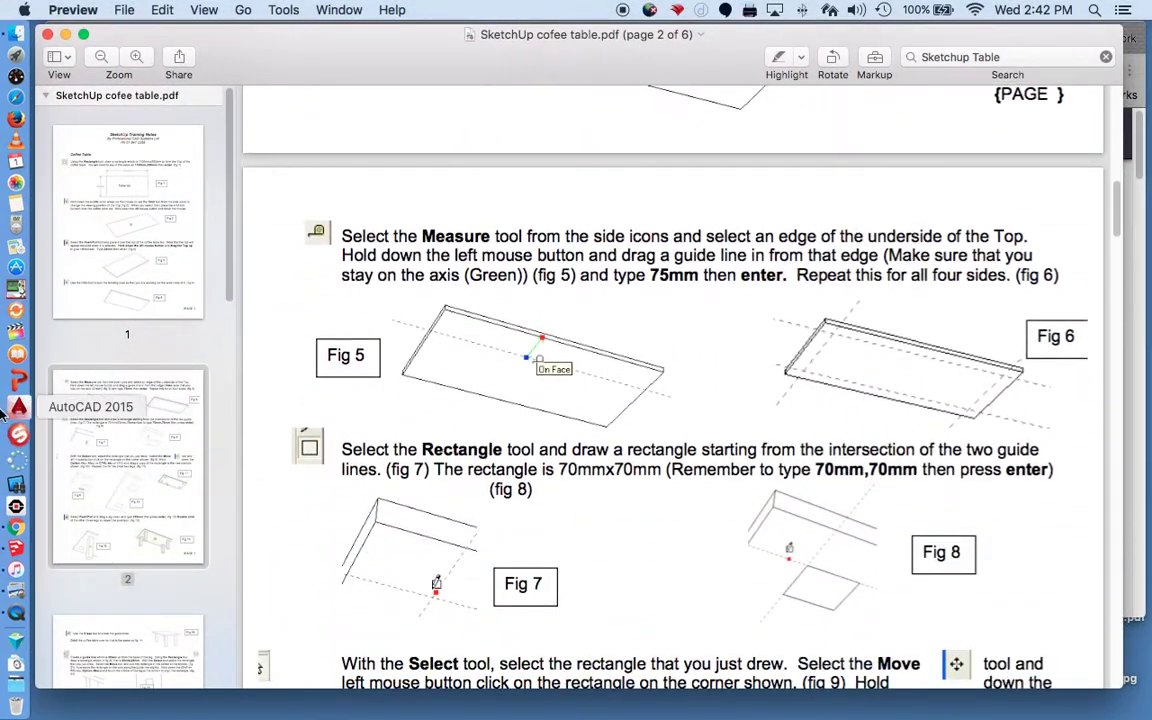
scroll(793, 408, "down", 4)
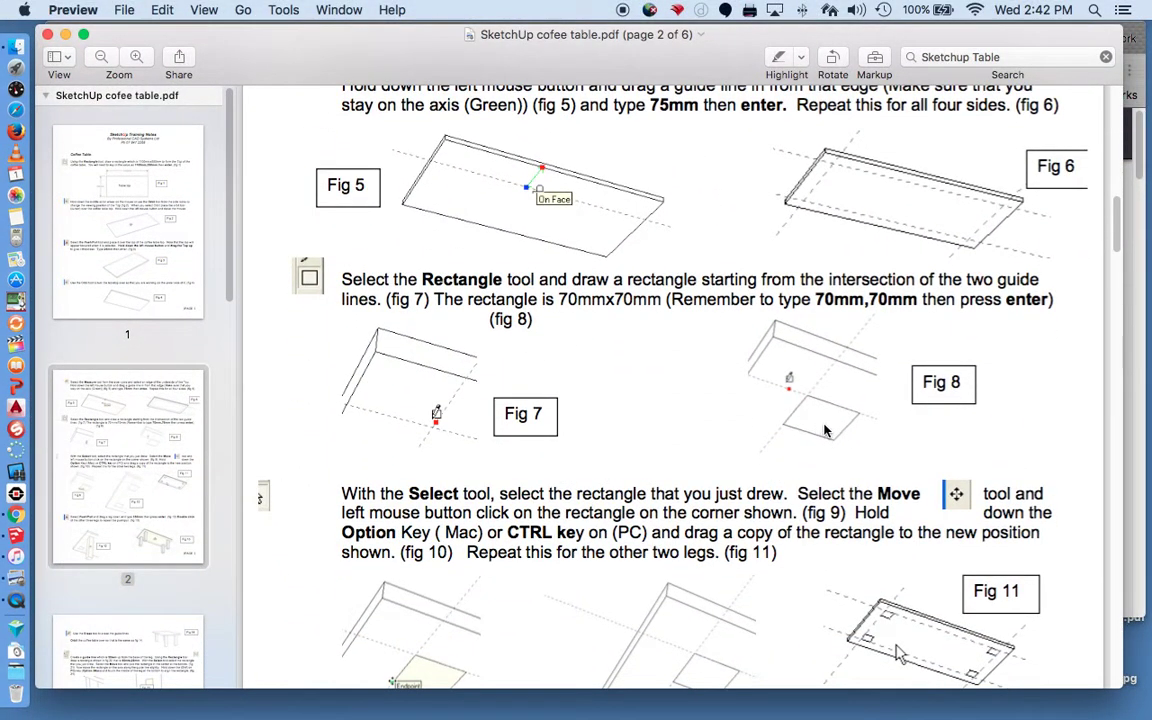
scroll(928, 600, "down", 3)
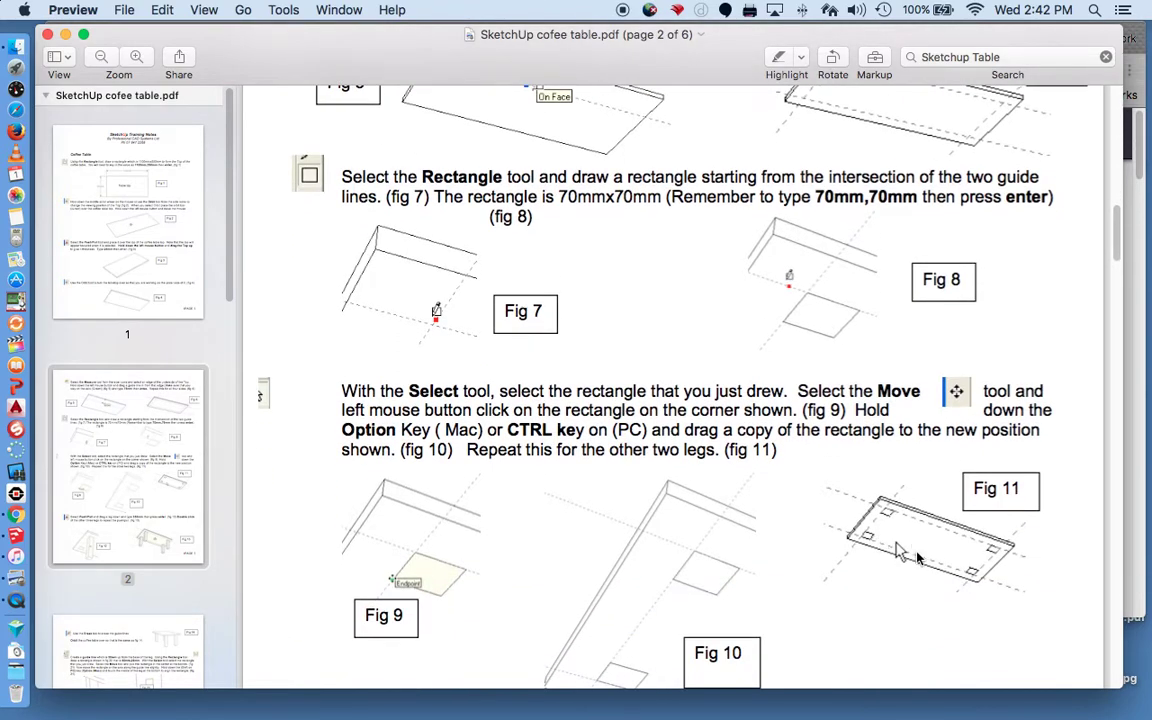
scroll(928, 568, "up", 5)
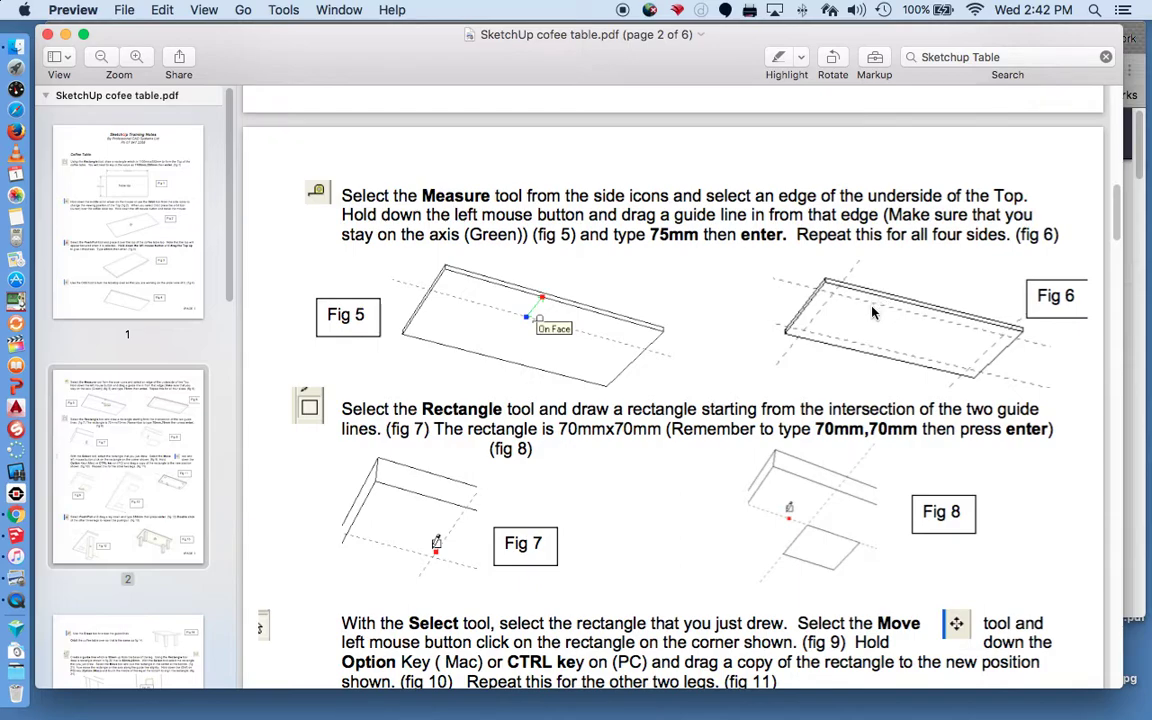
left_click_drag(650, 236, 783, 236)
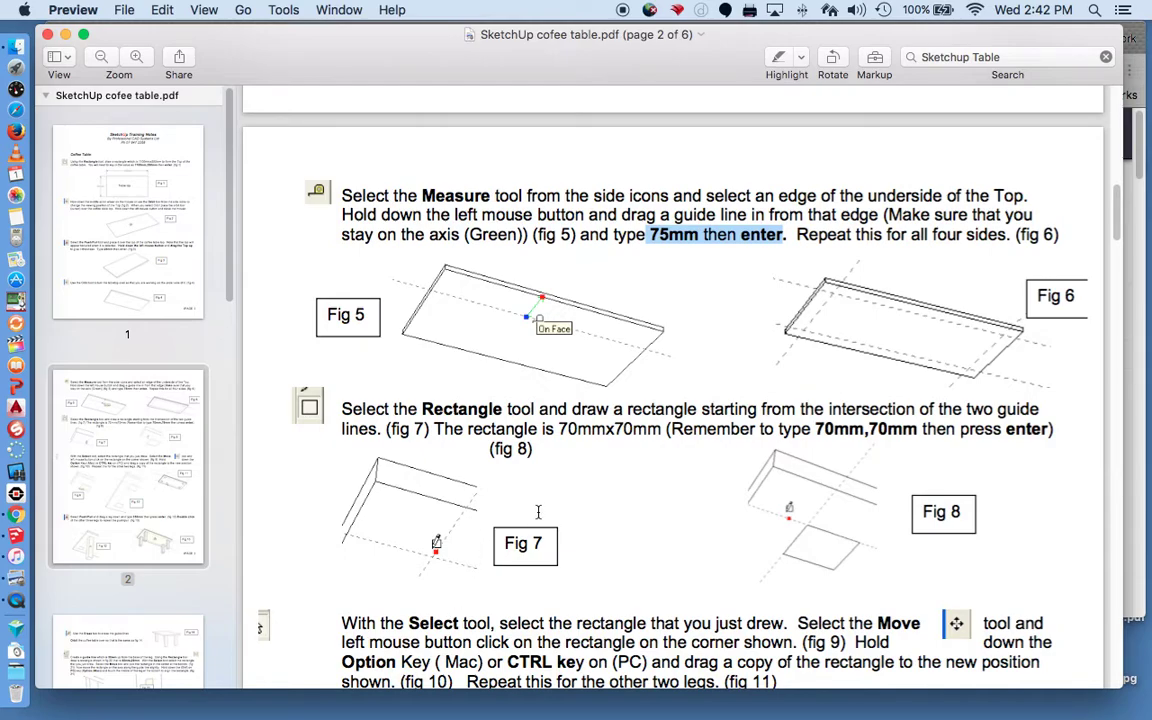
- Highlight the 70mm×70mm leg size and the Option/CTRL copy note, then return to Chrome
scroll(440, 545, "down", 3)
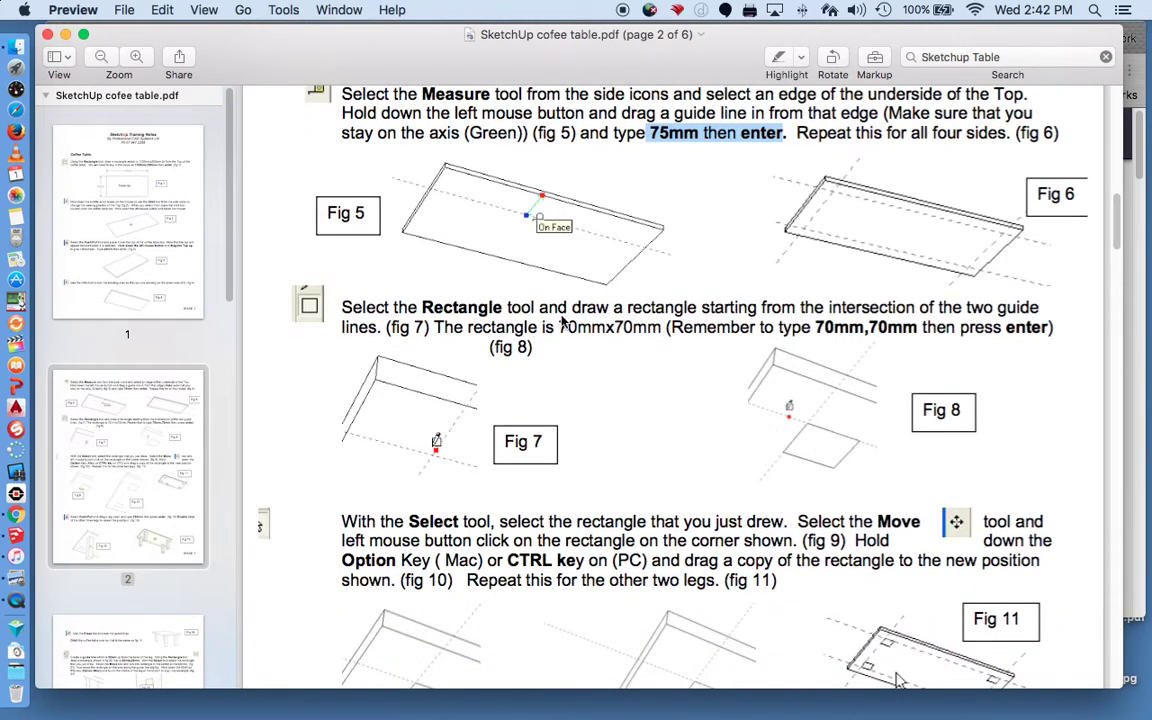
left_click_drag(557, 322, 662, 328)
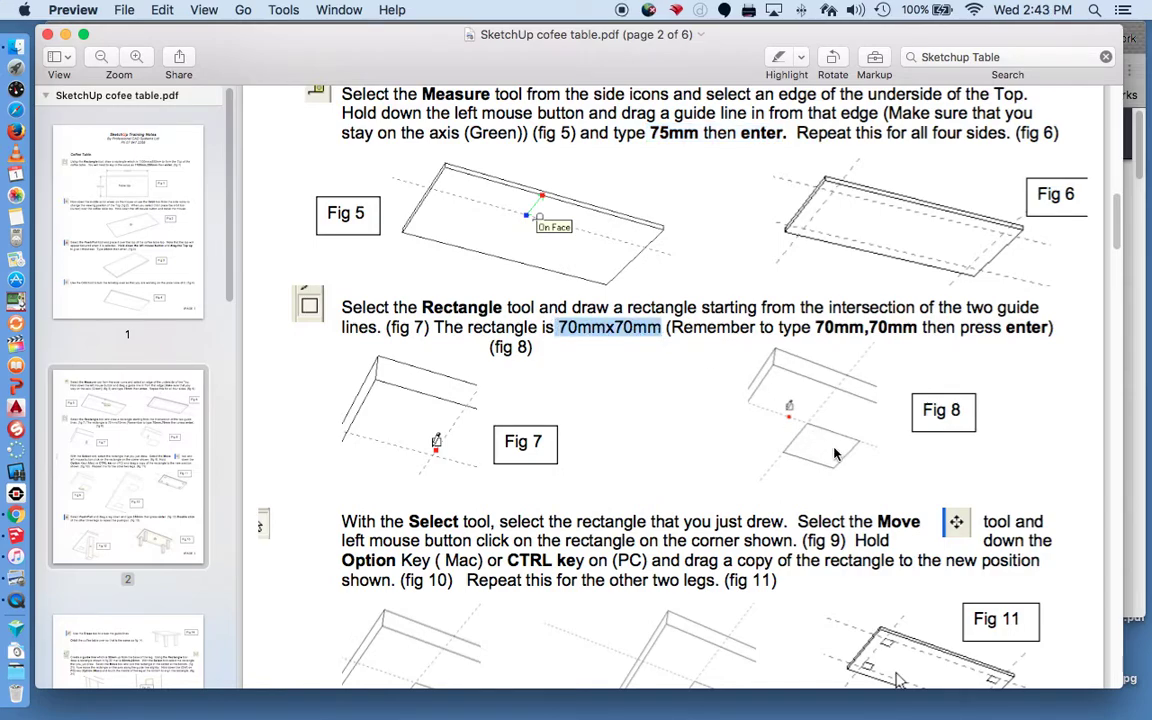
scroll(838, 470, "down", 3)
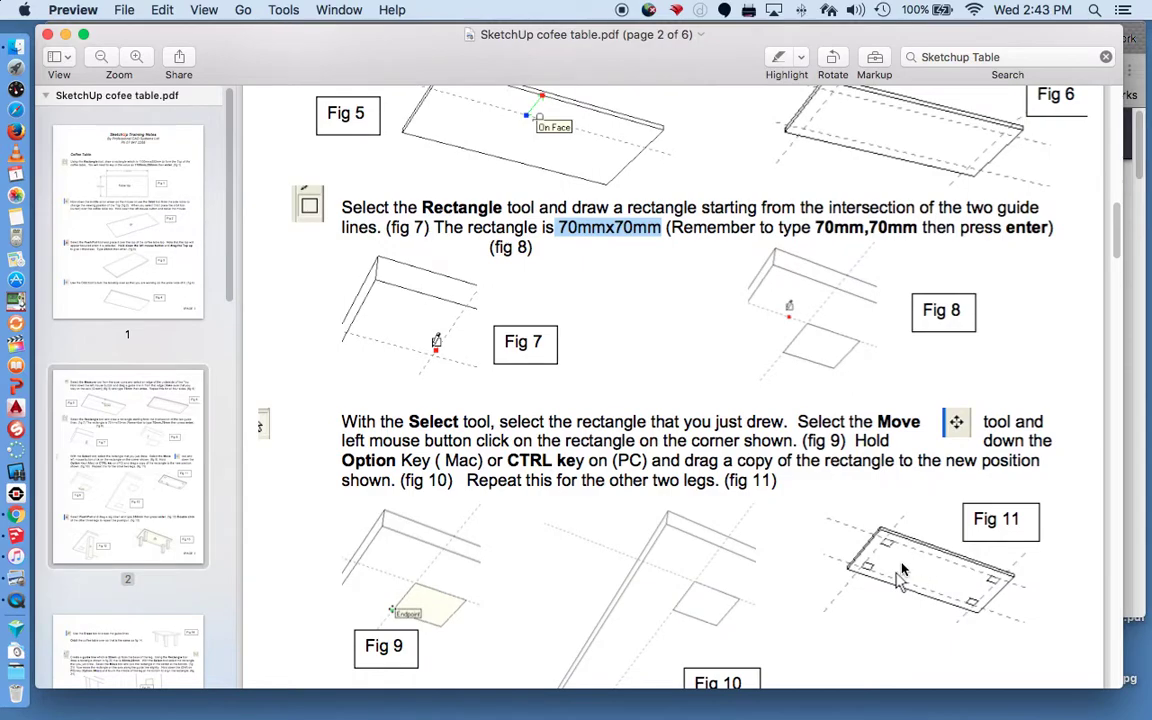
scroll(632, 430, "down", 3)
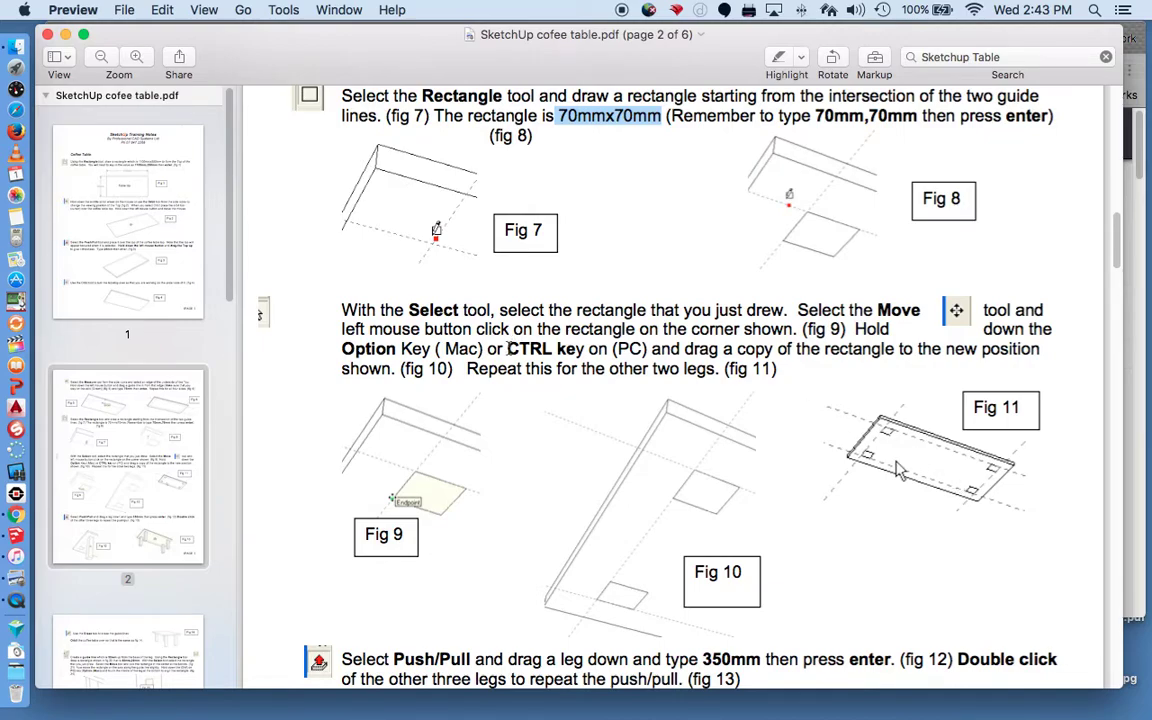
left_click_drag(510, 348, 613, 349)
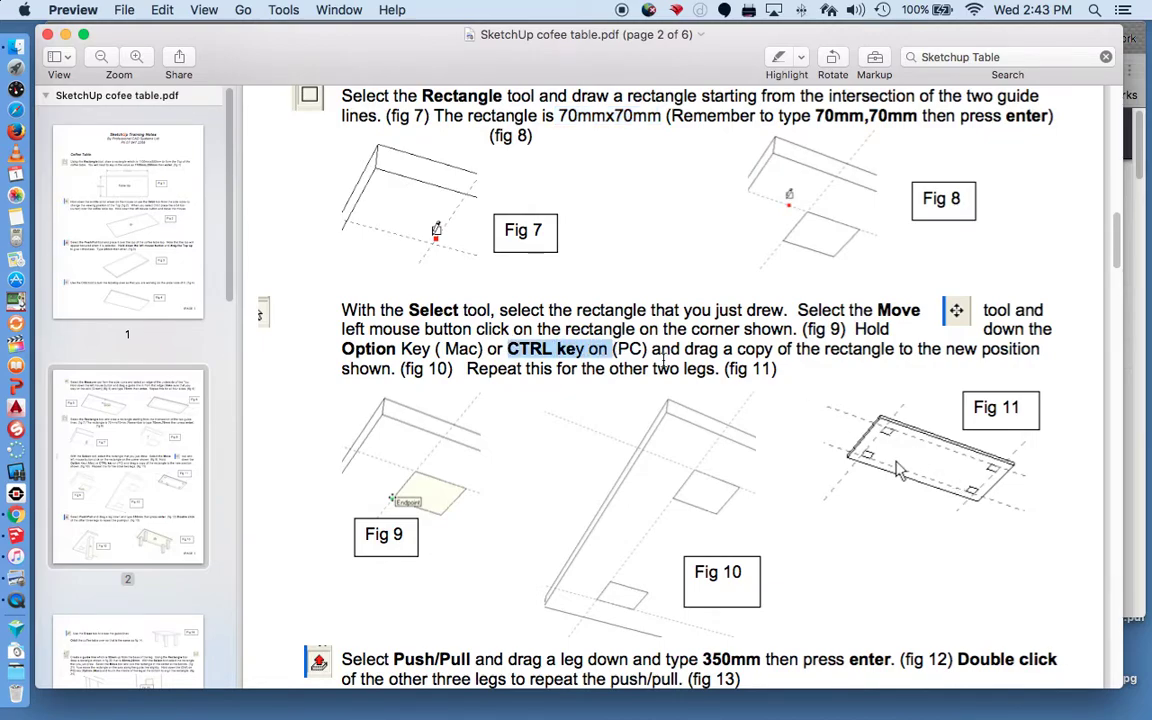
left_click(329, 357)
left_click_drag(334, 348, 441, 352)
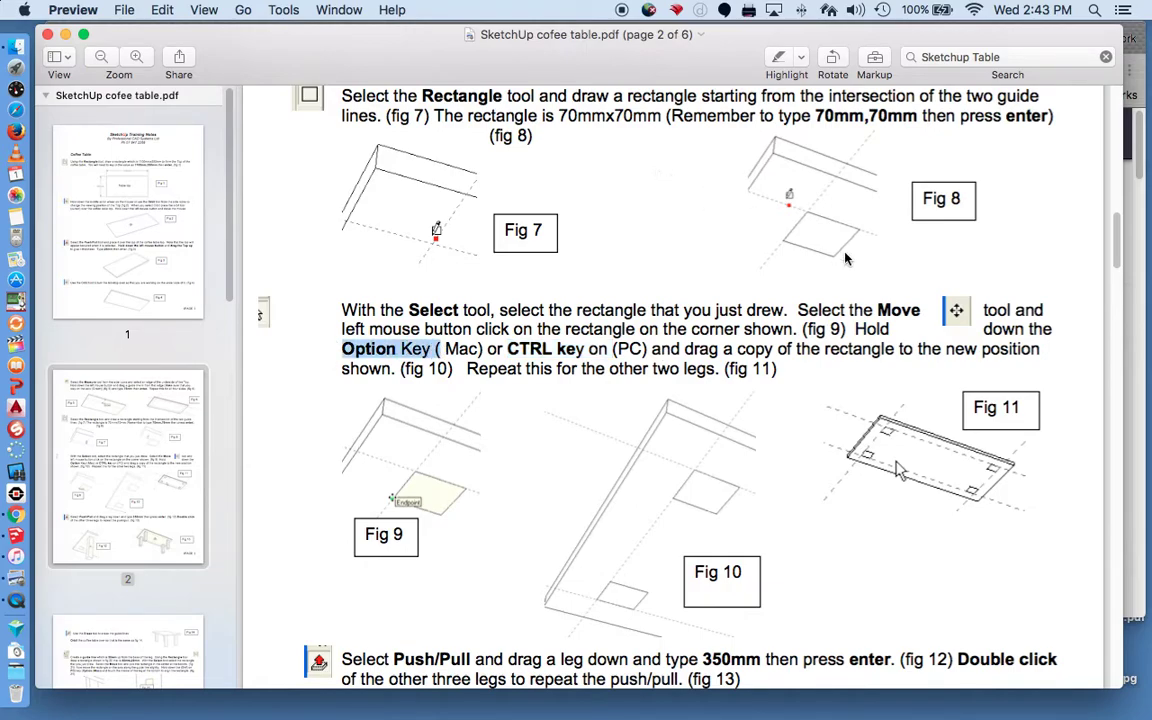
left_click(1135, 286)
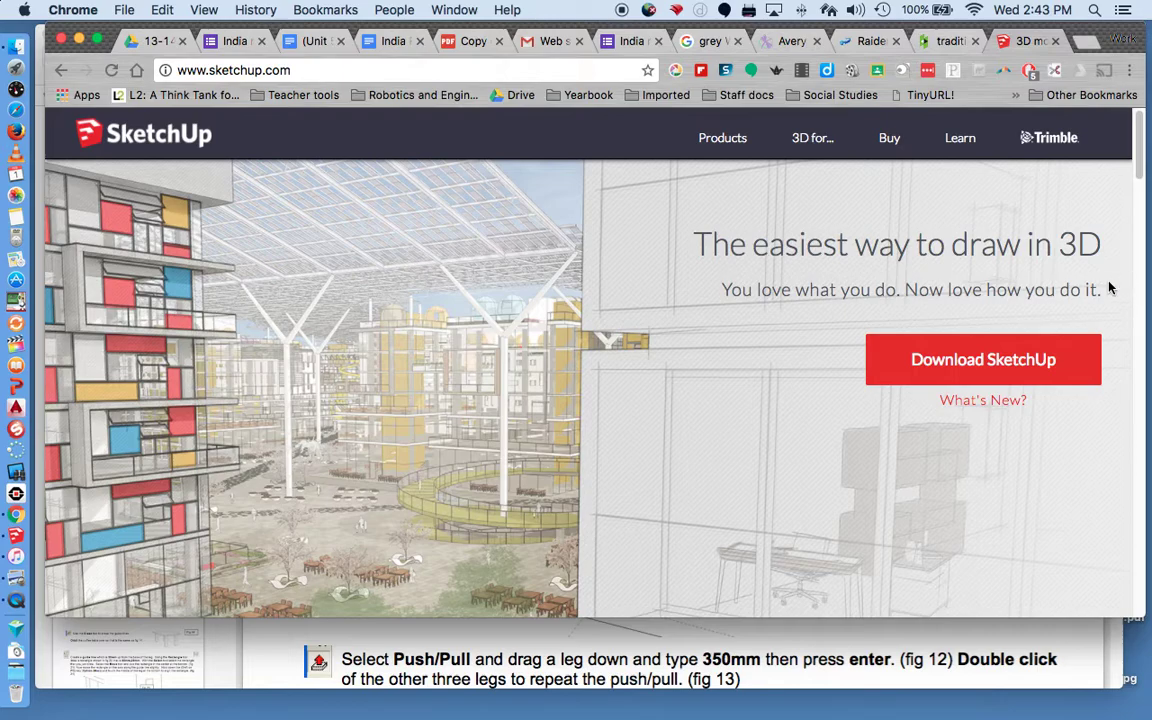
- Go to Products > my.SketchUp and launch a new untitled model in the browser
left_click(725, 147)
left_click(731, 263)
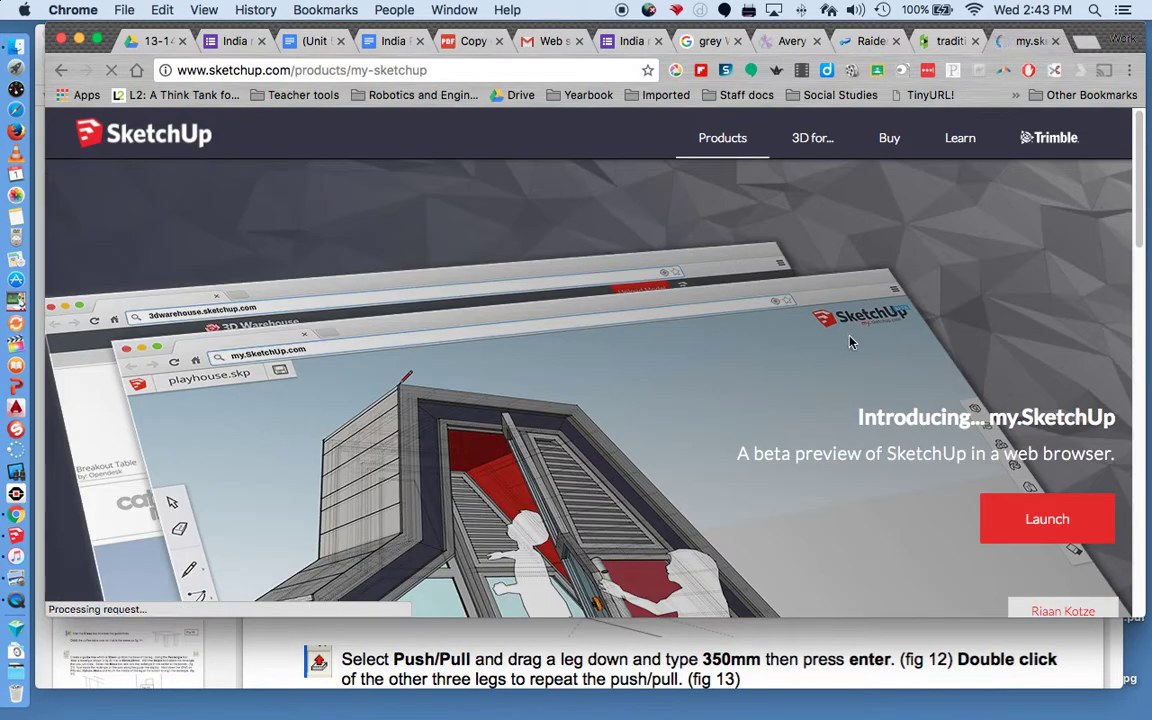
left_click(1074, 537)
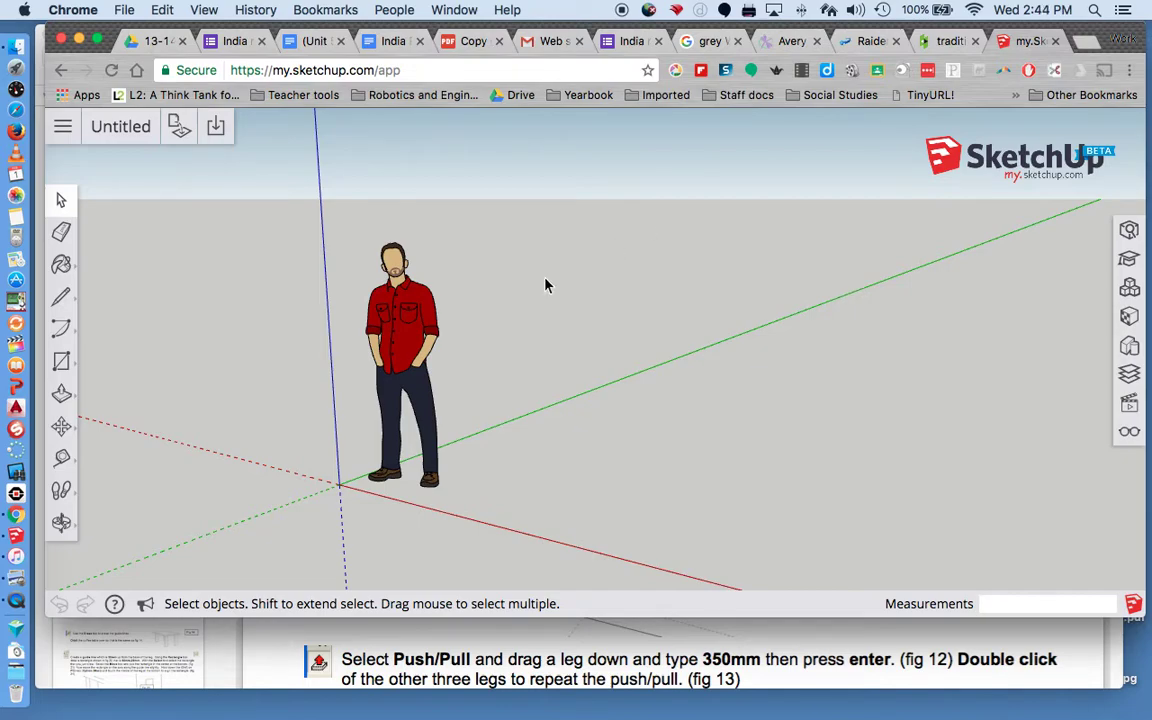
- Delete the default figure and draw an 1100mm × 550mm rectangle from the origin
left_click(418, 335)
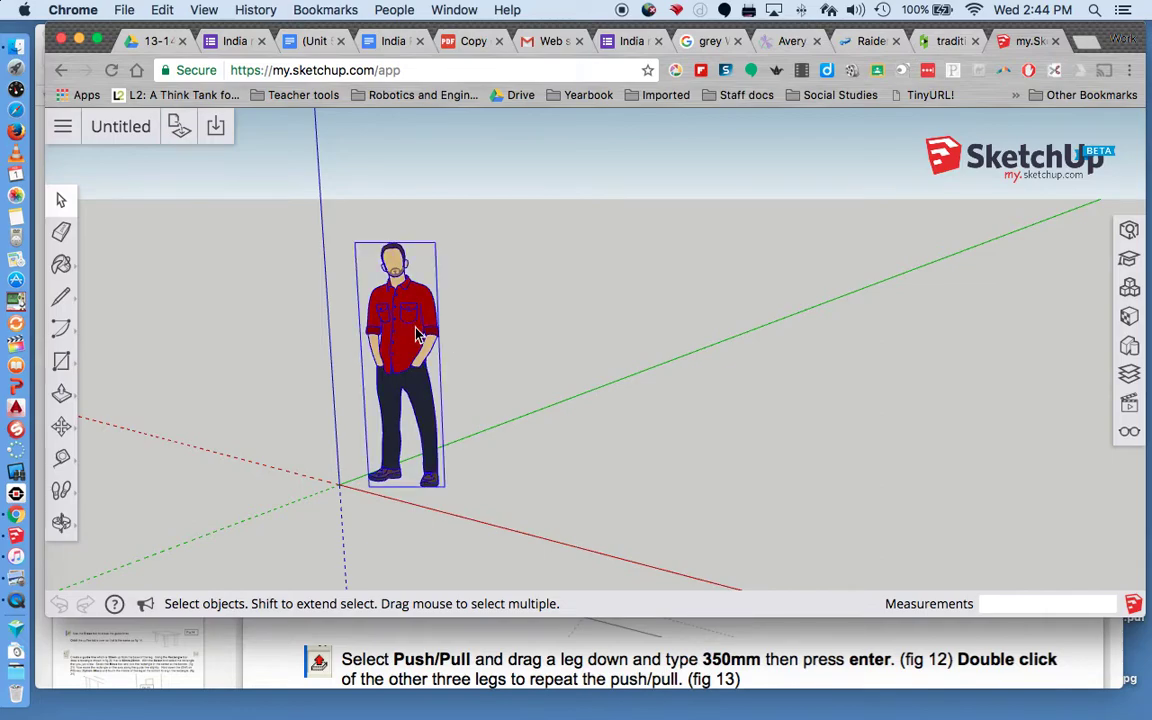
key("Delete")
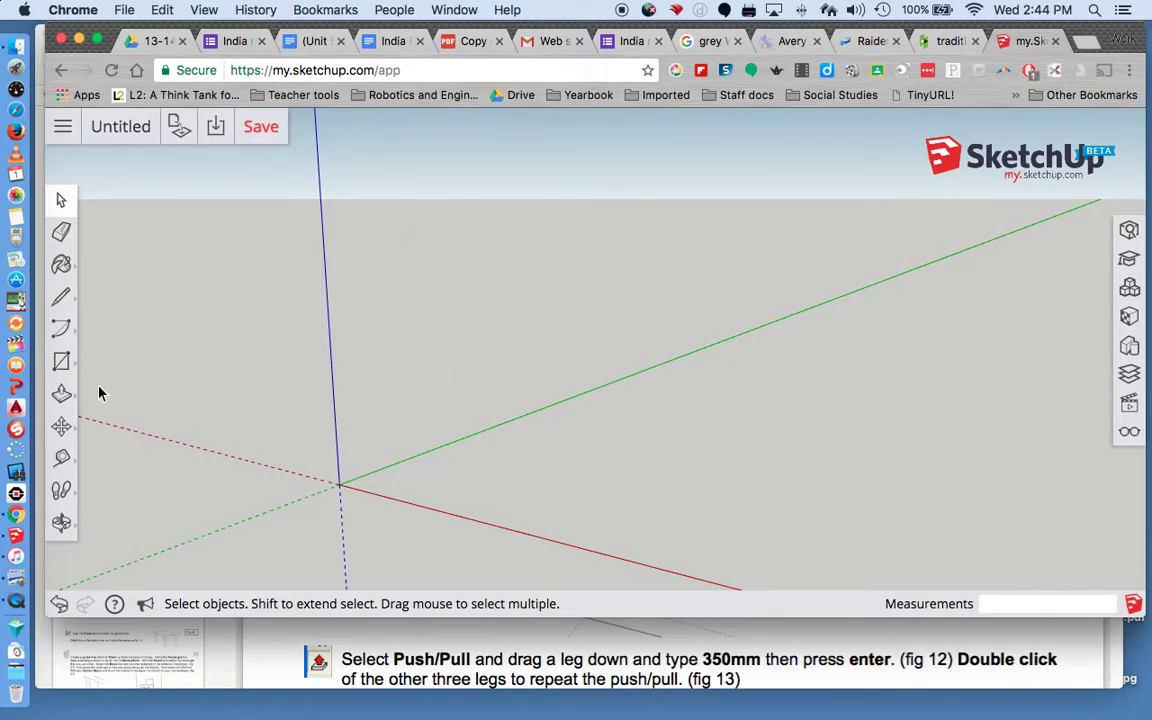
left_click(61, 362)
mouse_move(61, 362)
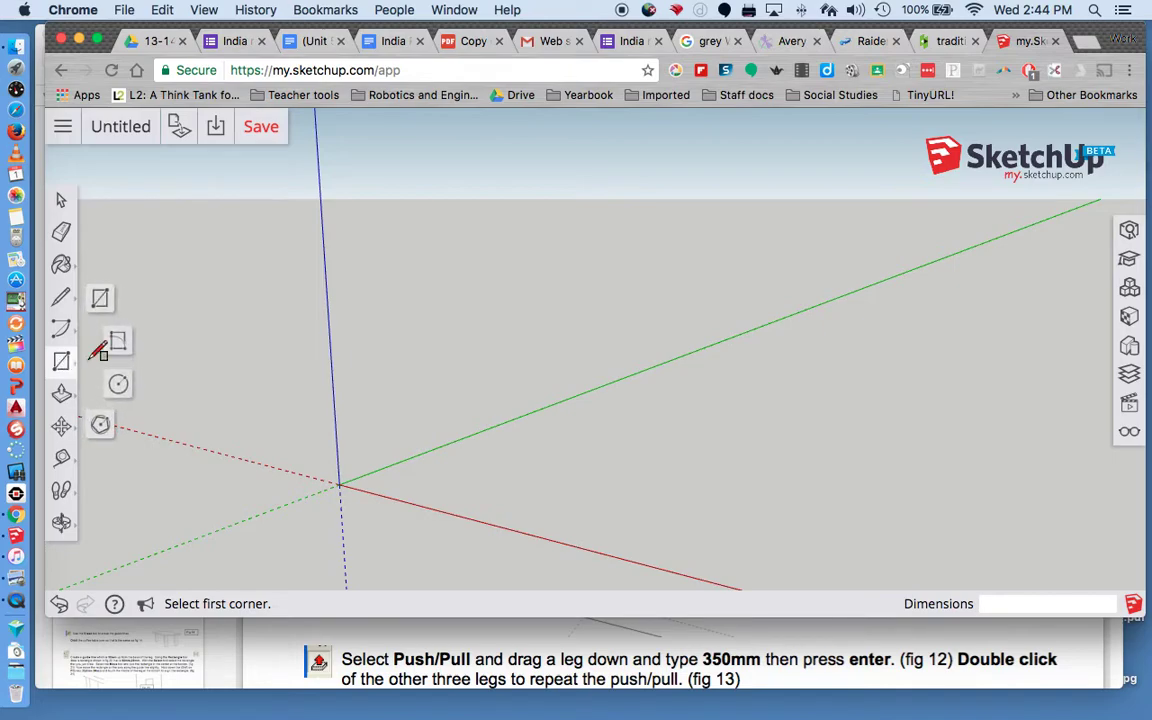
left_click(340, 486)
left_click(692, 503)
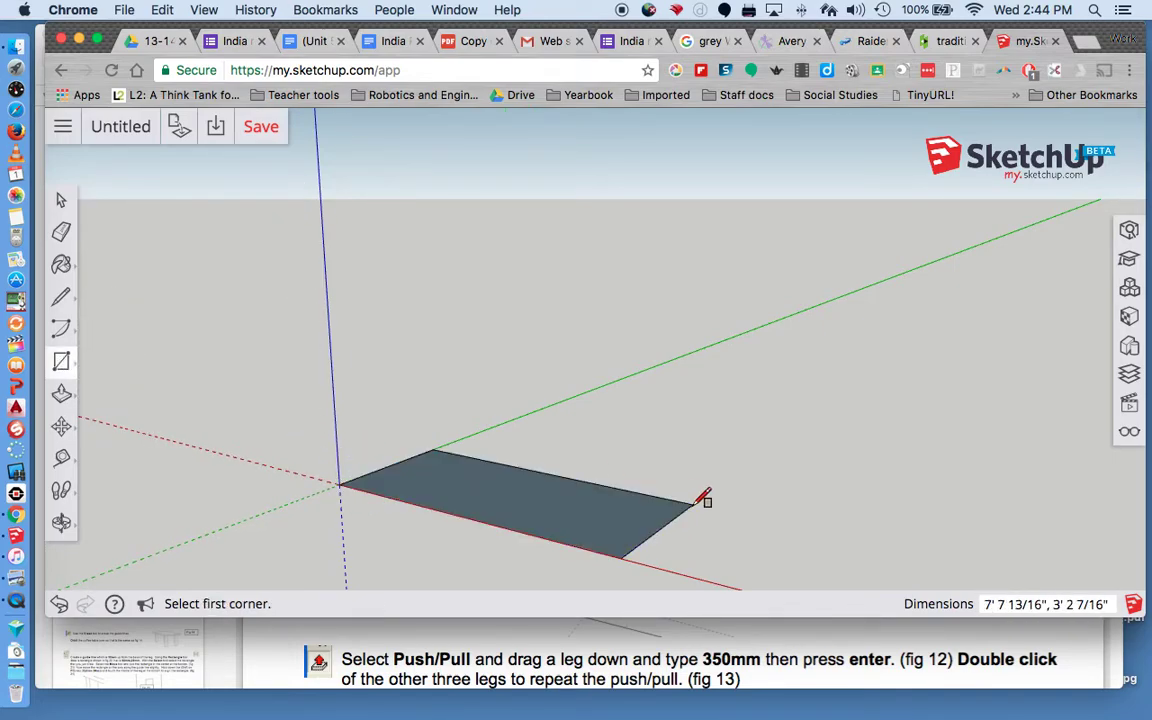
type("1100mm,550mm")
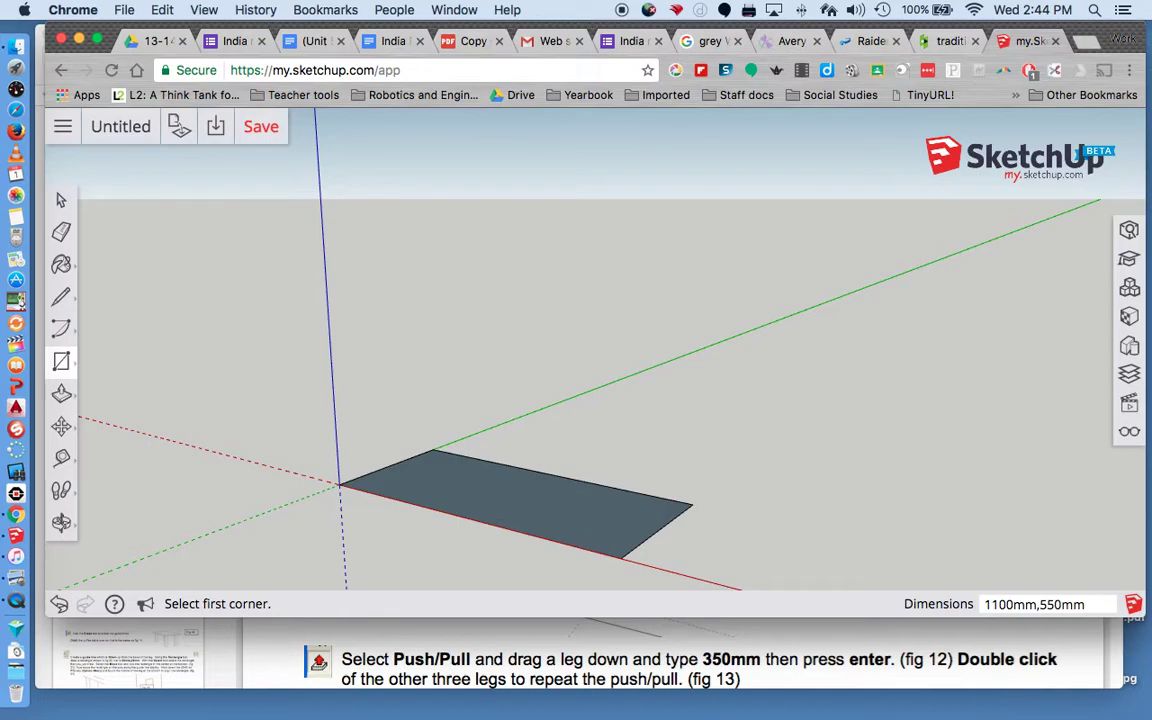
key("ctrl+z")
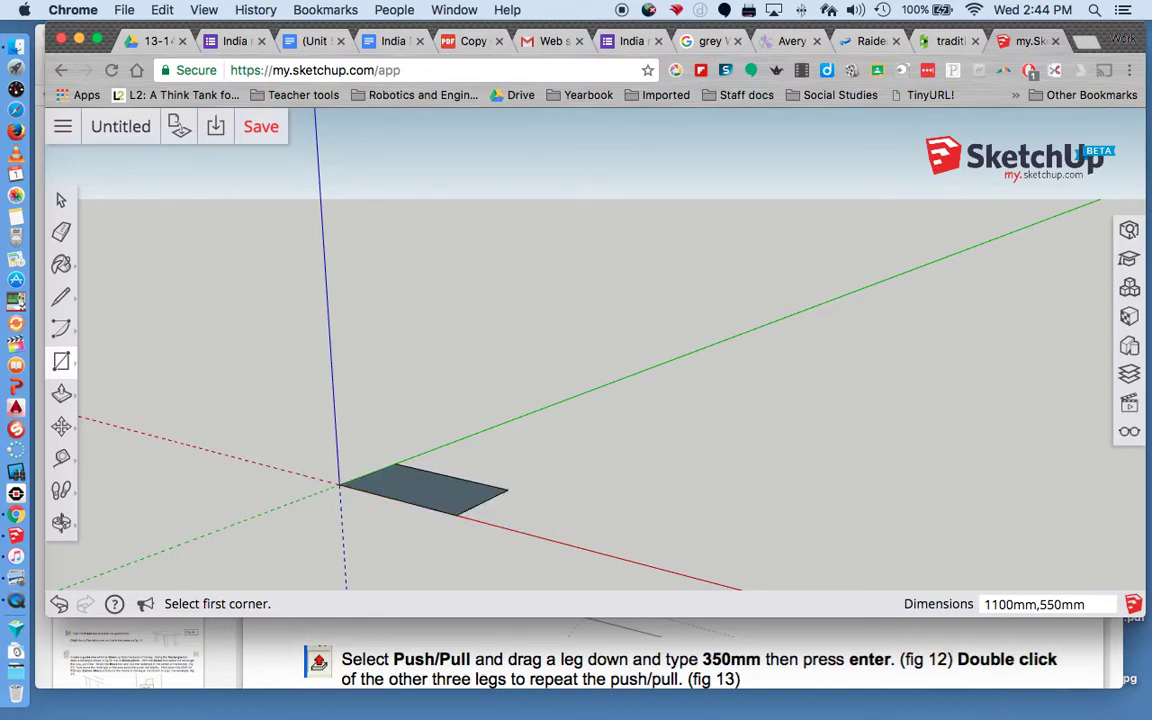
key("p")
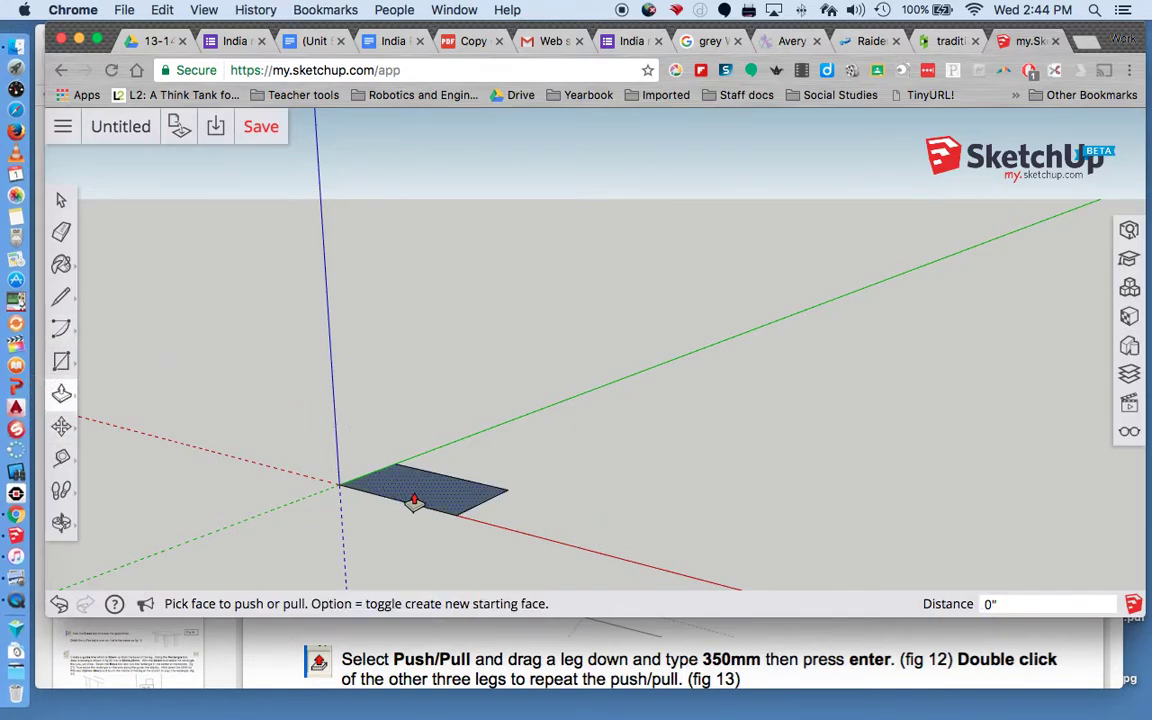
- Push/pull the rectangle up 25mm to form the tabletop slab
left_click_drag(415, 490, 406, 465)
type("25")
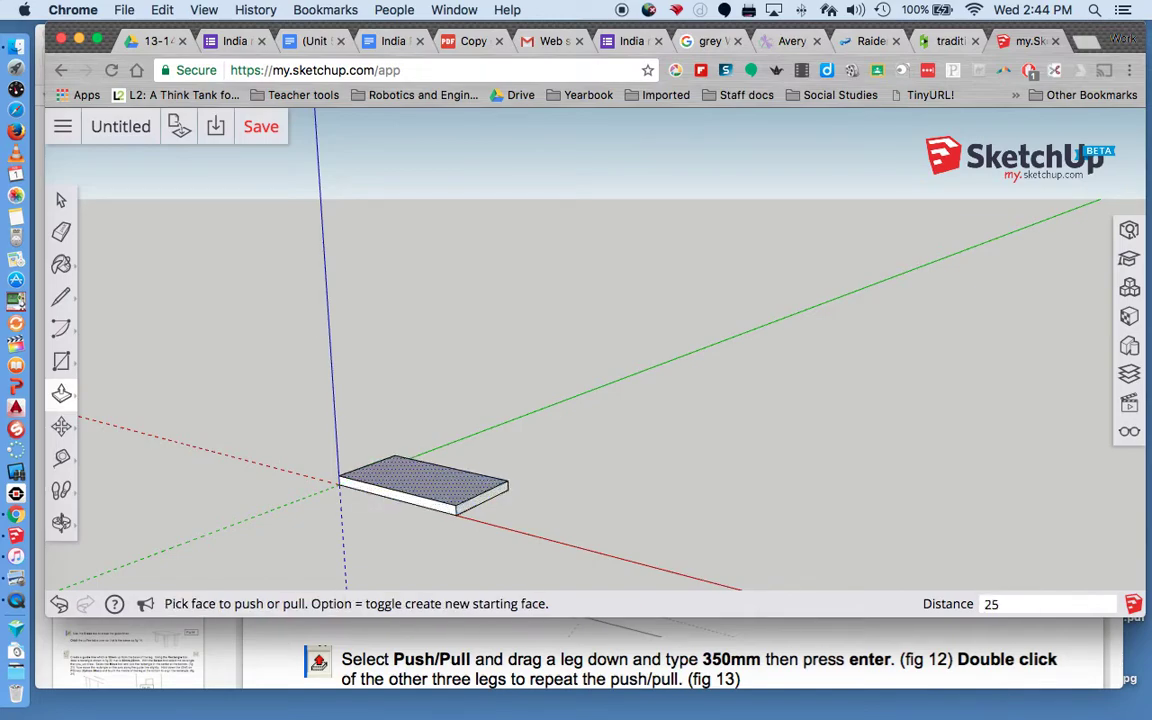
type("mm")
key("Return")
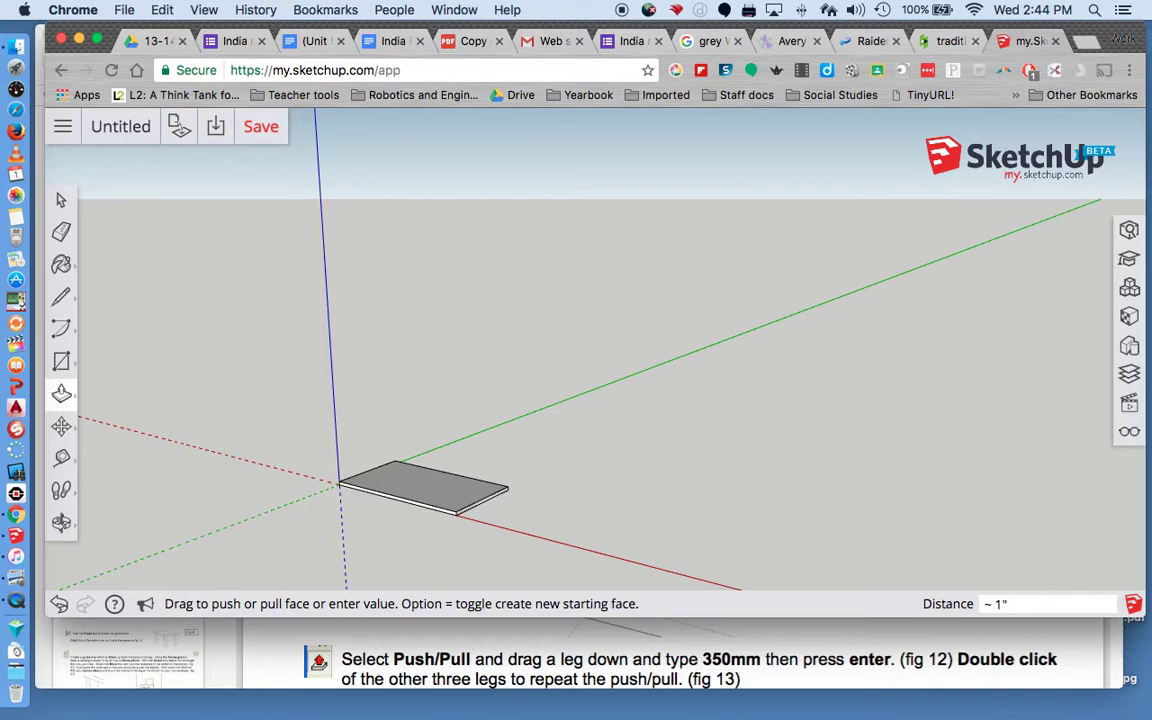
key("o")
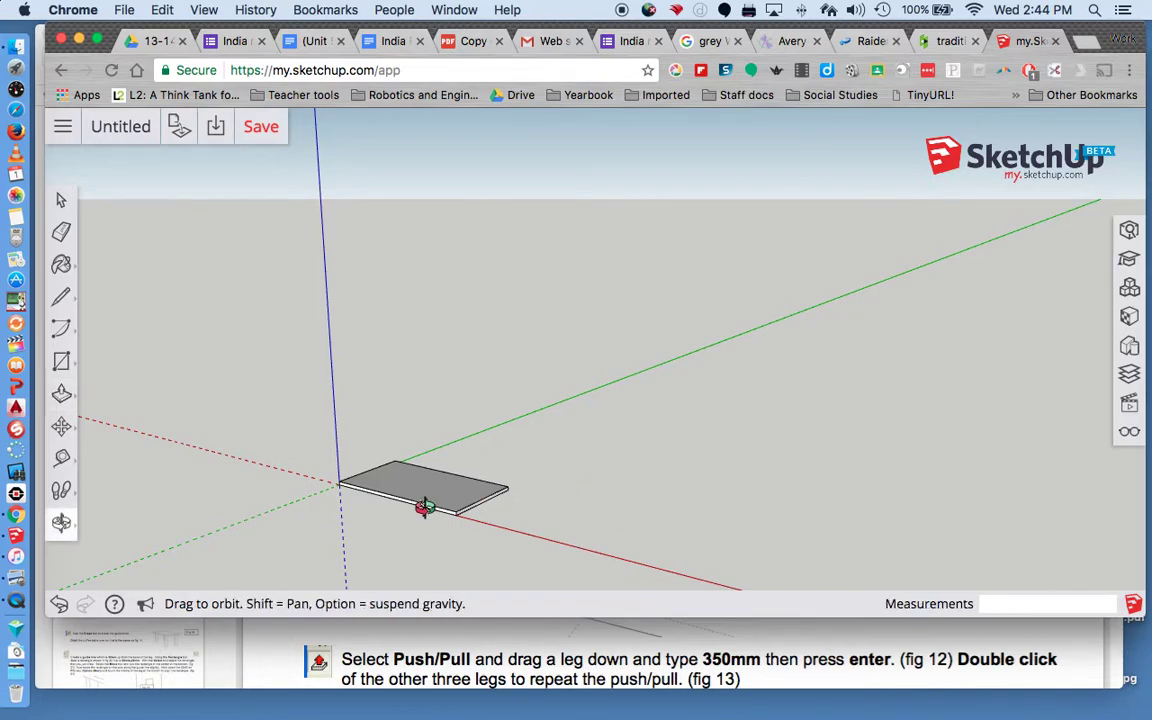
left_click_drag(424, 504, 514, 275)
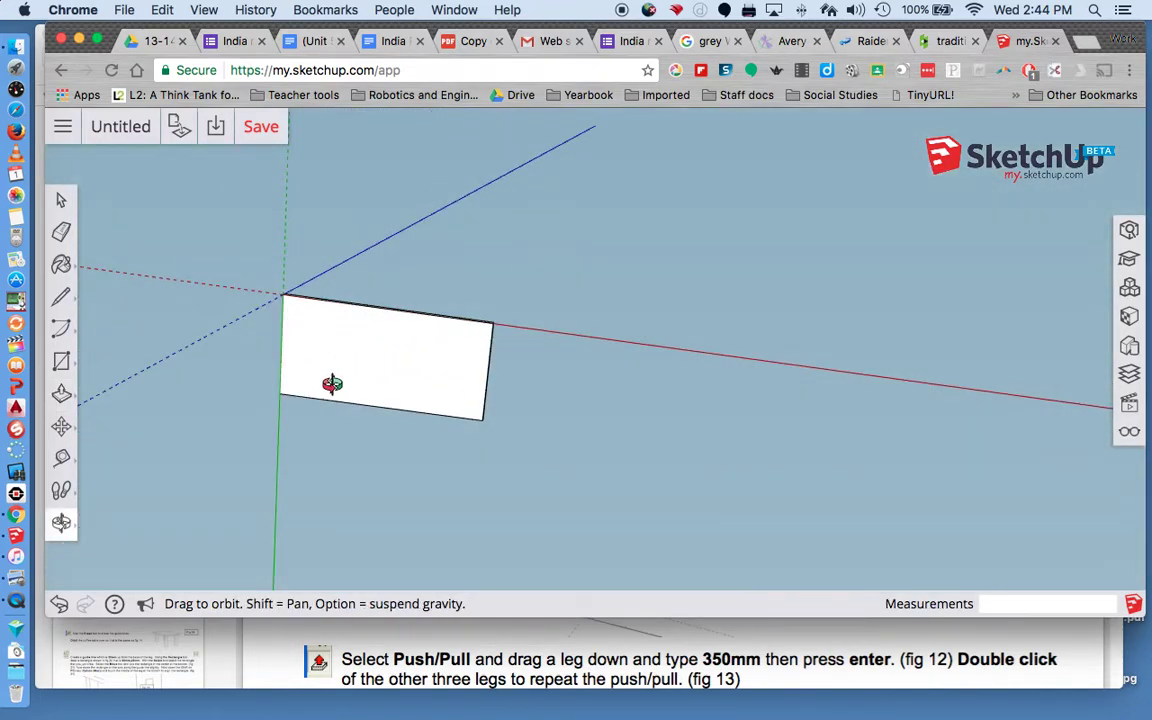
scroll(332, 384, "down", 4)
scroll(334, 365, "up", 5)
scroll(432, 278, "up", 2)
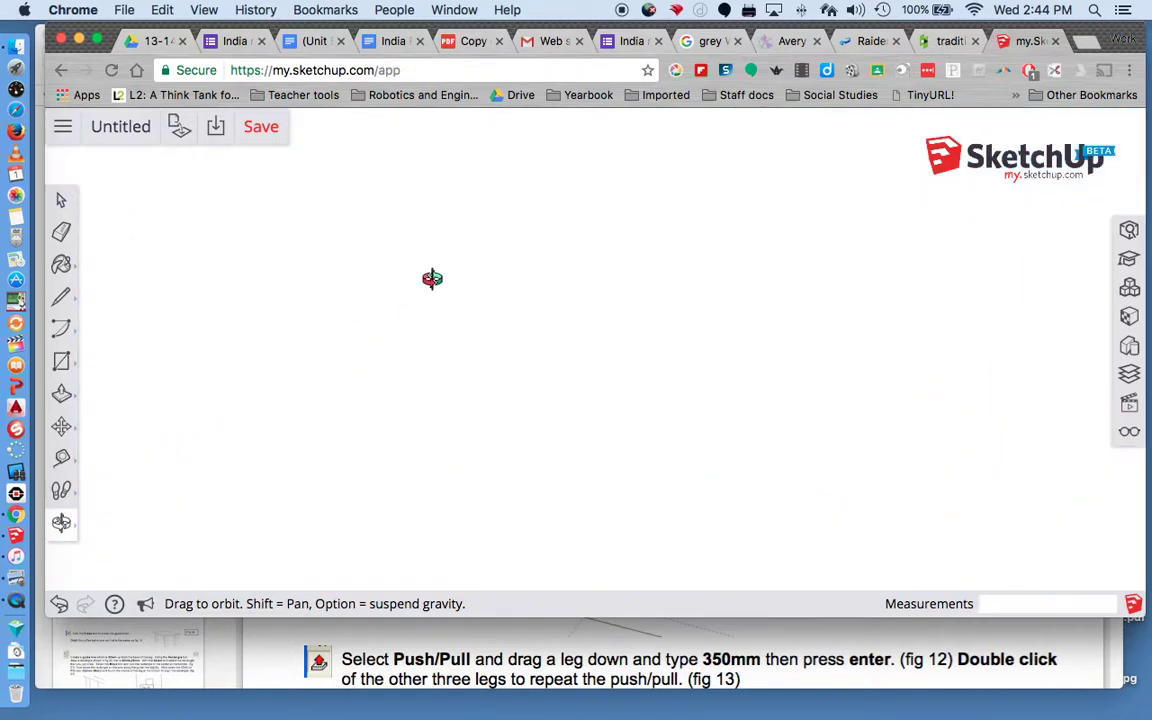
scroll(432, 278, "down", 1)
scroll(432, 278, "down", 3)
right_click(437, 287)
- Mark the Tape Measure guide-line step in the PDF, then return to the model
key("super+Tab")
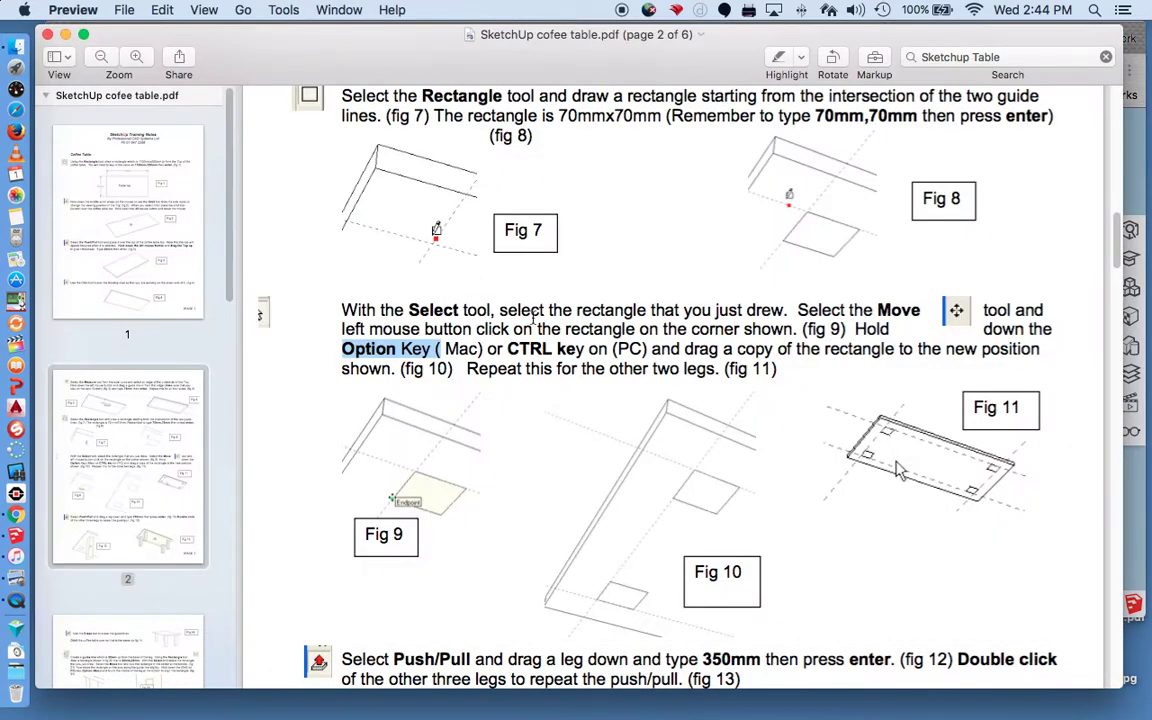
scroll(579, 147, "up", 5)
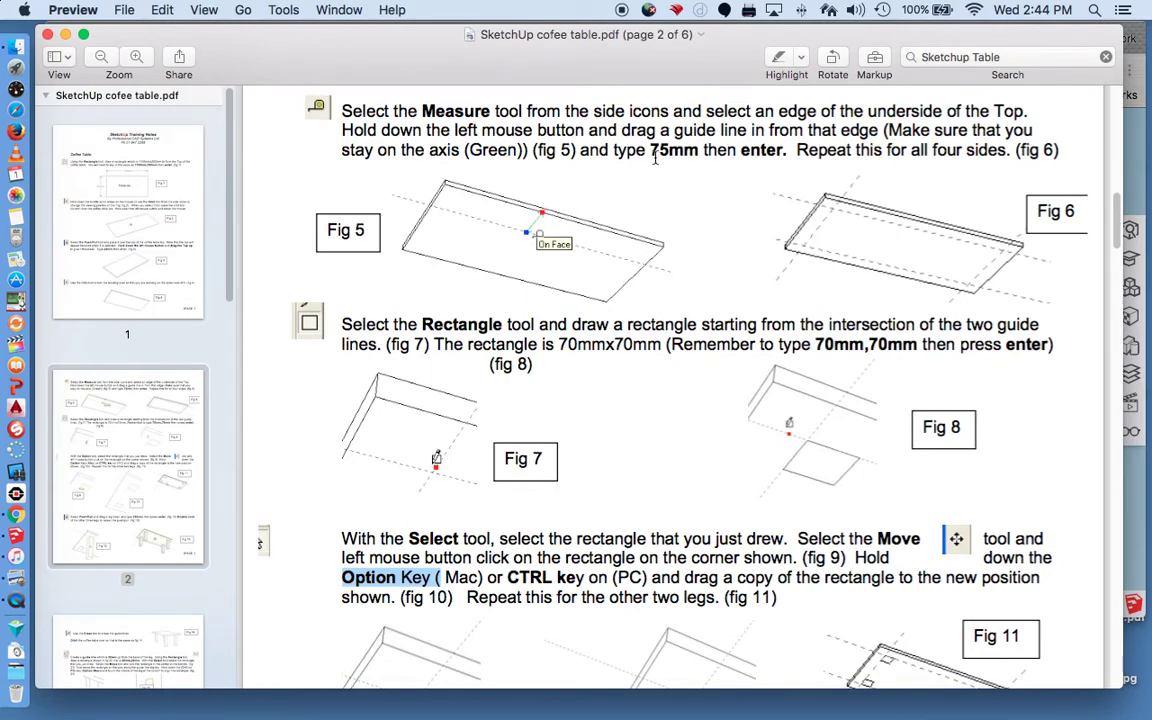
left_click_drag(787, 151, 769, 134)
key("super+Tab")
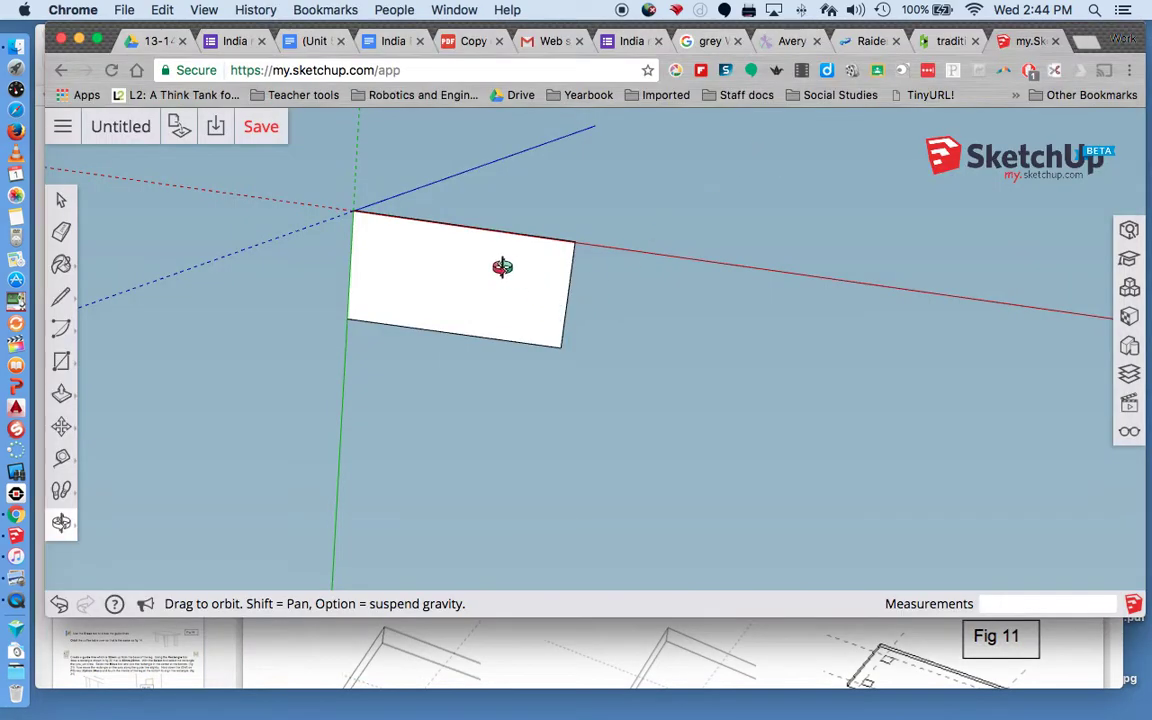
- Orbit to the tabletop's underside and place a first guide line from the long edge
key("t")
scroll(457, 219, "up", 5)
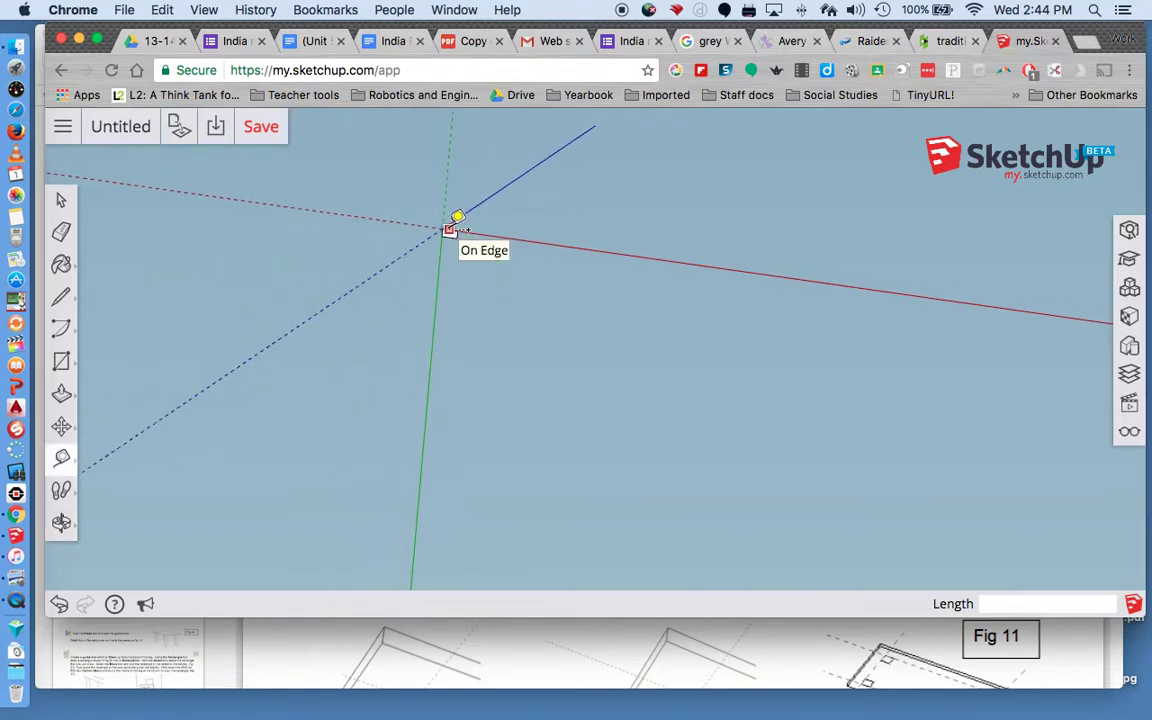
key("p")
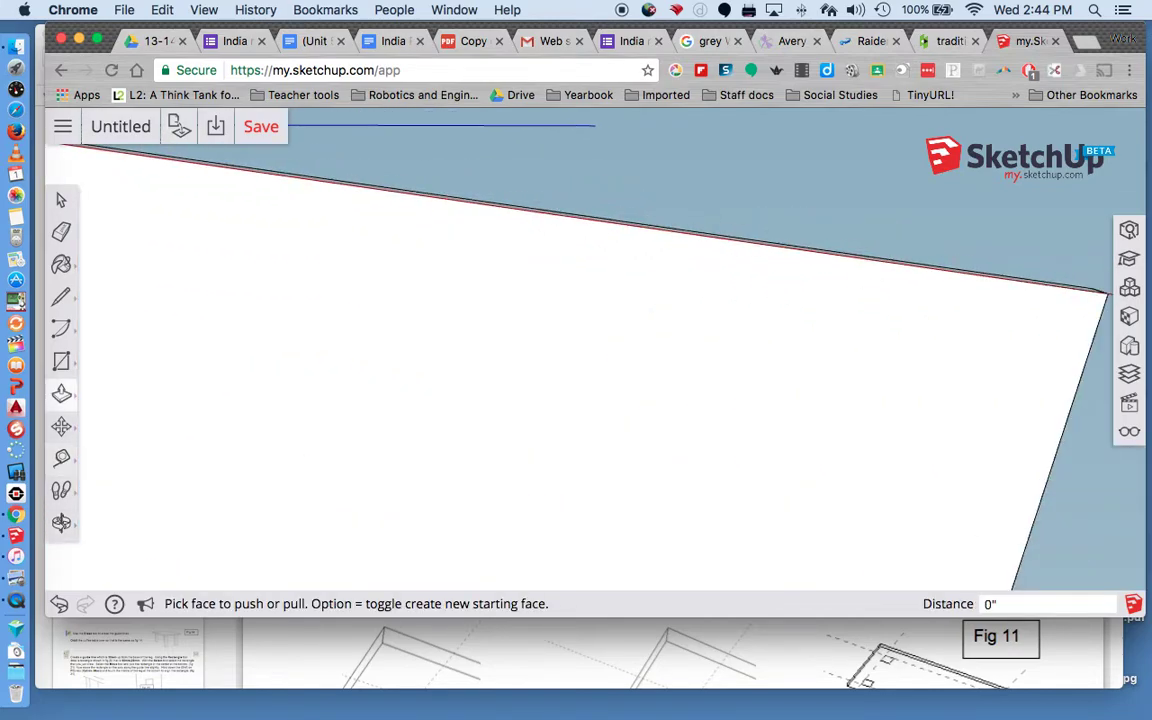
key("o")
left_click_drag(468, 224, 459, 402)
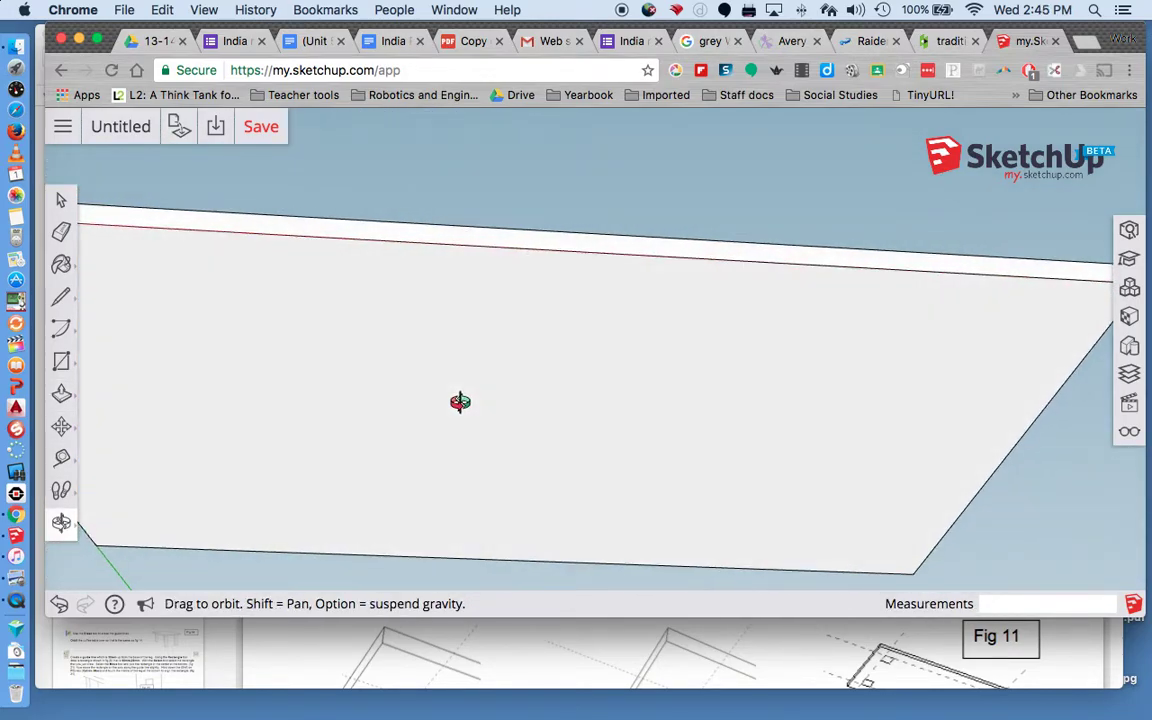
key("t")
left_click(499, 246)
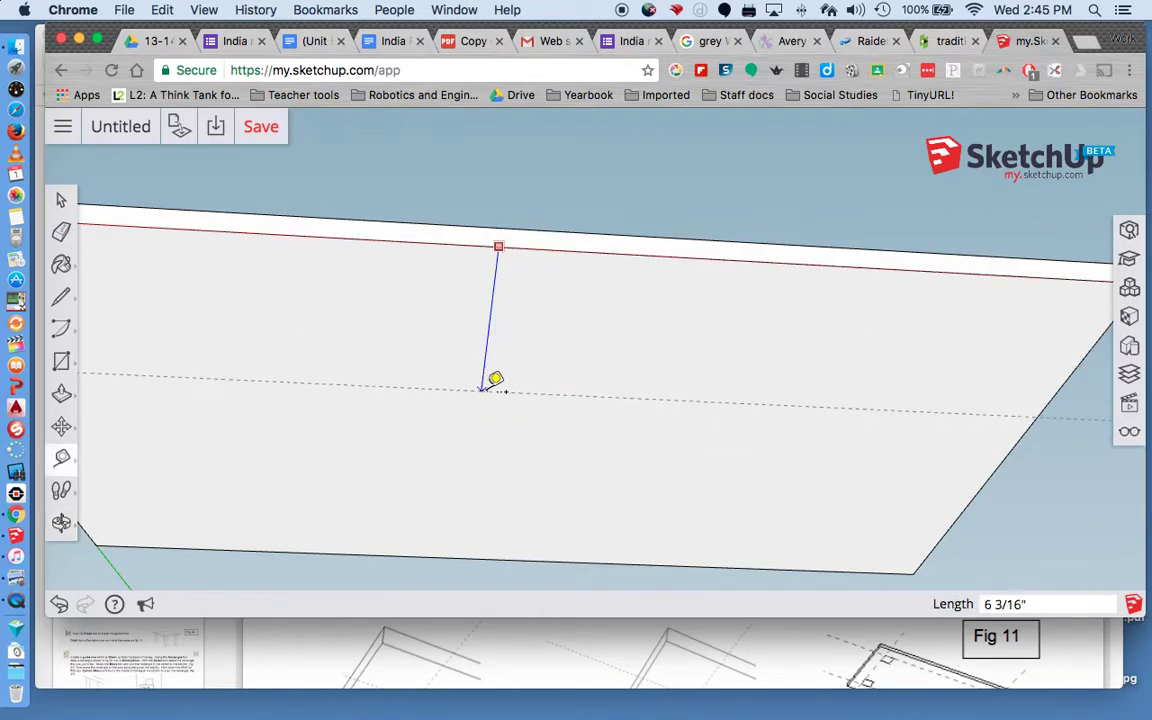
left_click(488, 397)
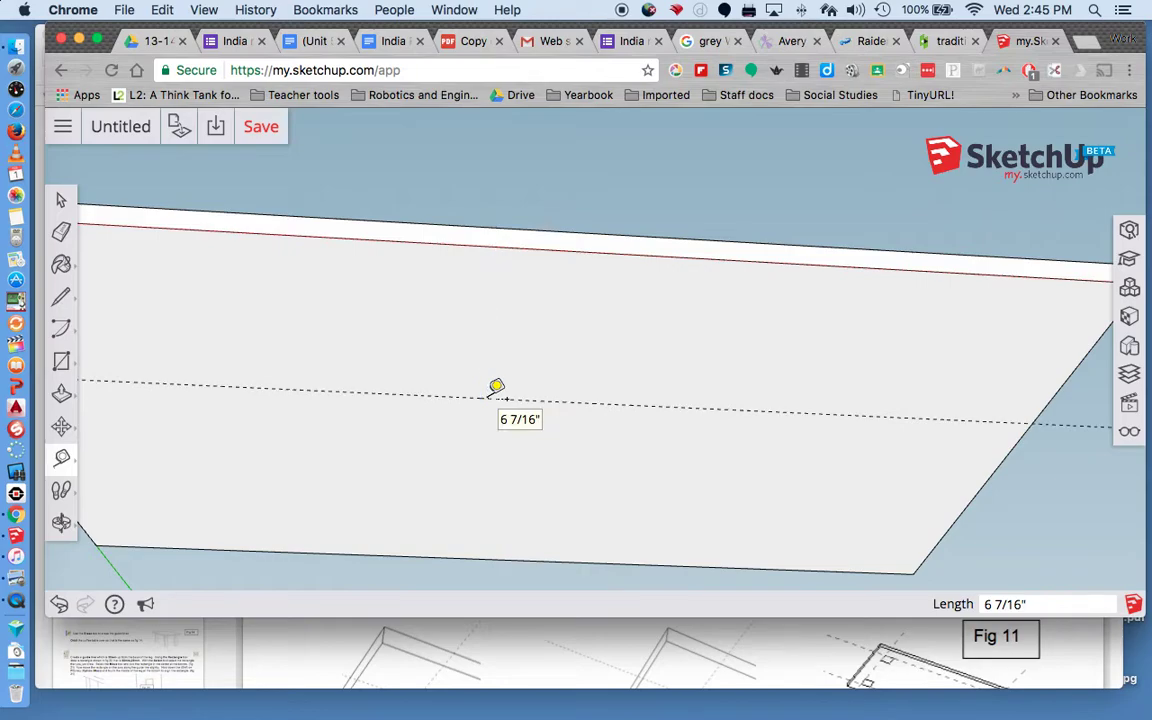
key("o")
scroll(537, 473, "down", 10)
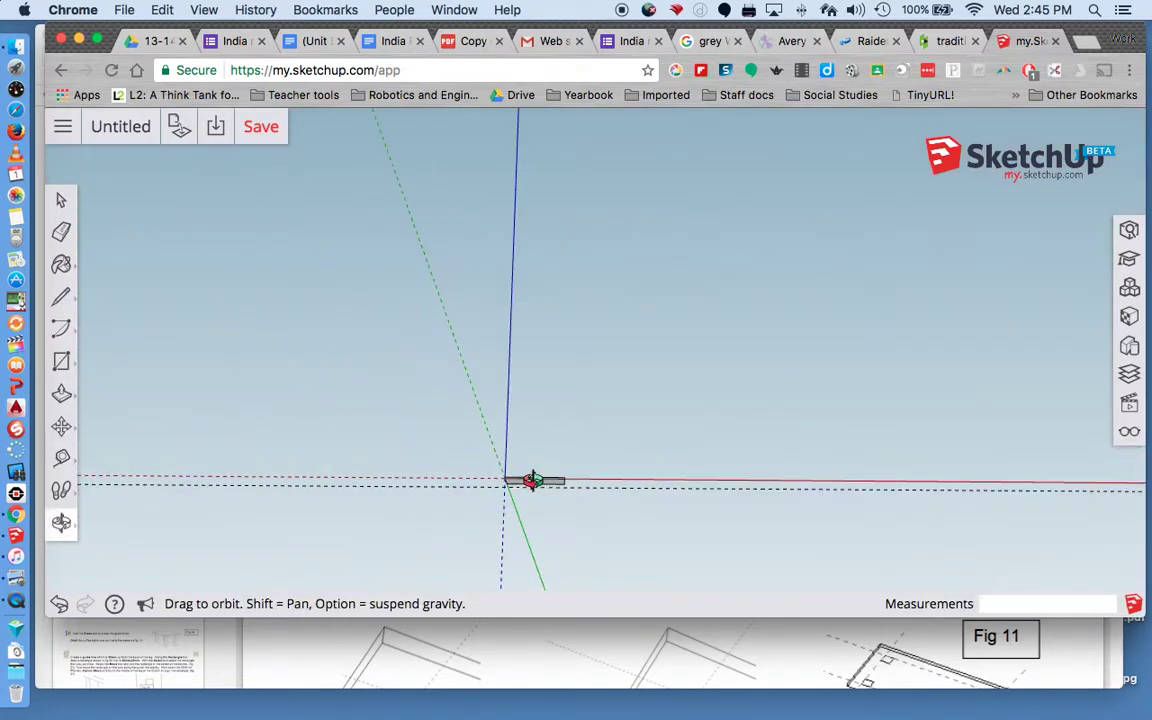
left_click_drag(533, 480, 514, 414)
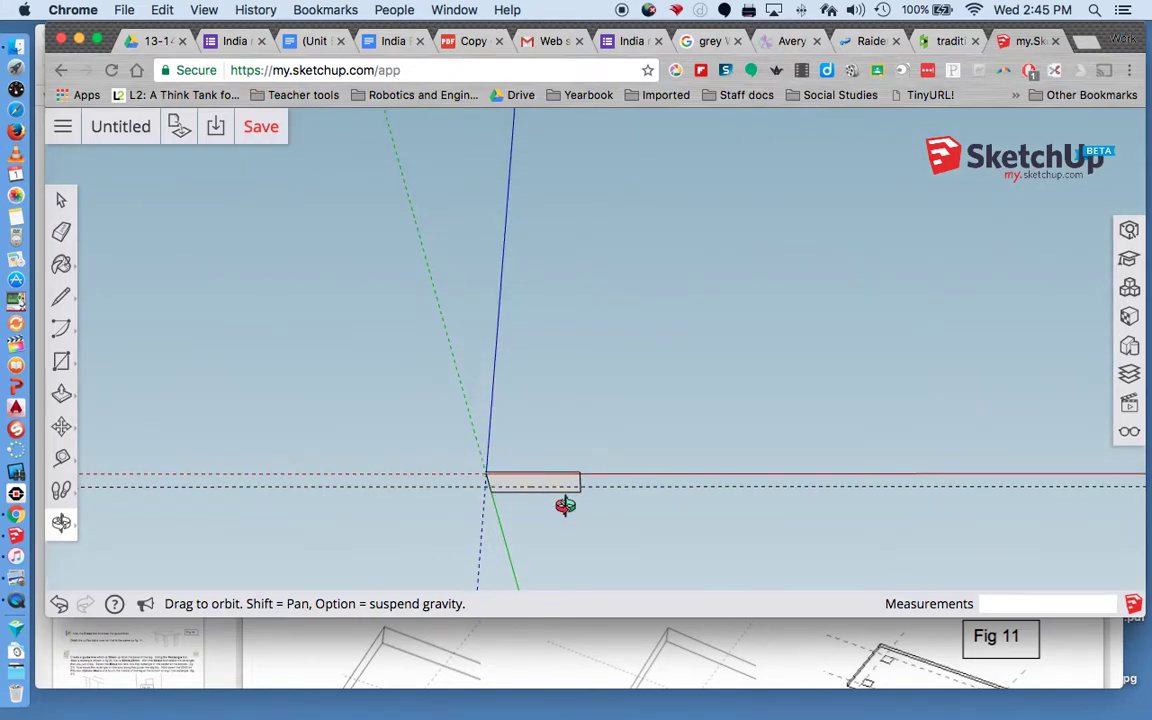
scroll(556, 463, "up", 5)
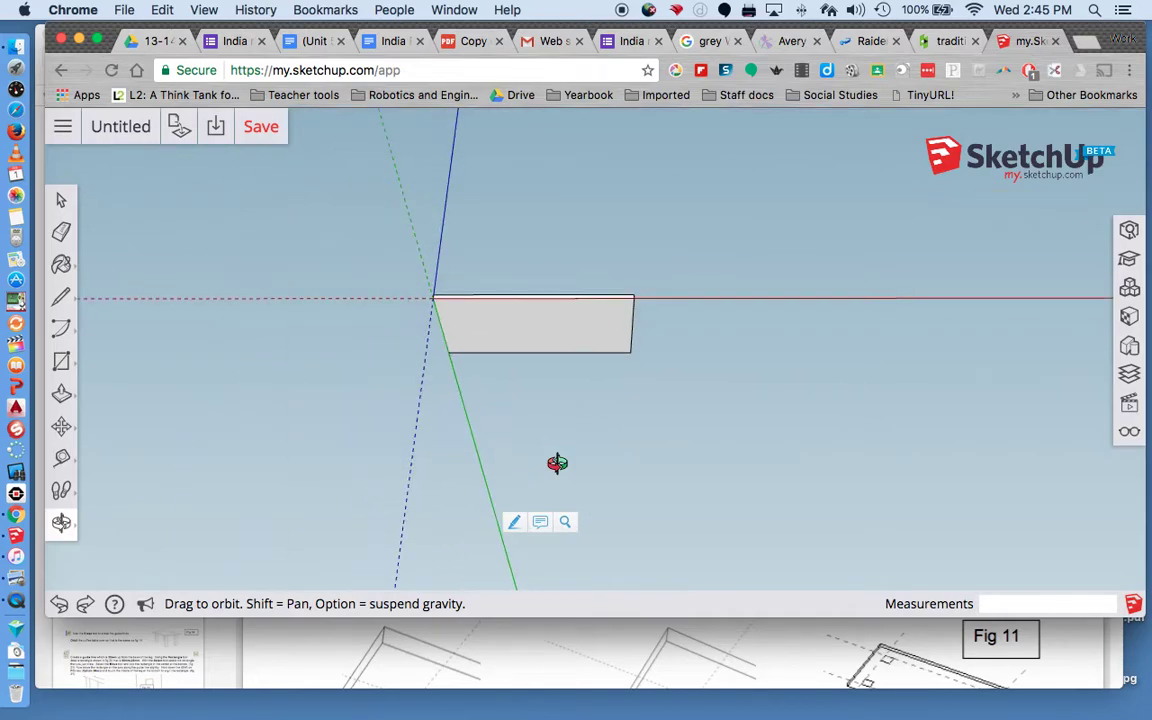
- Place a guide line parallel to the upper long edge of the underside
key("r")
key("t")
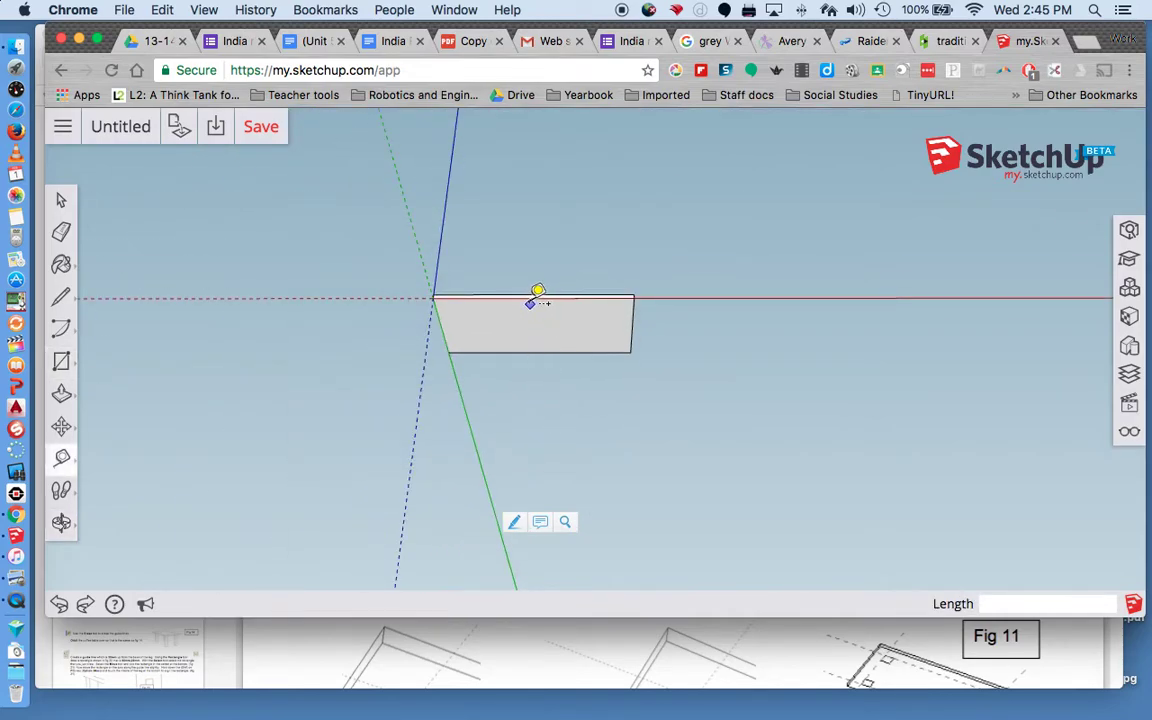
scroll(538, 292, "up", 5)
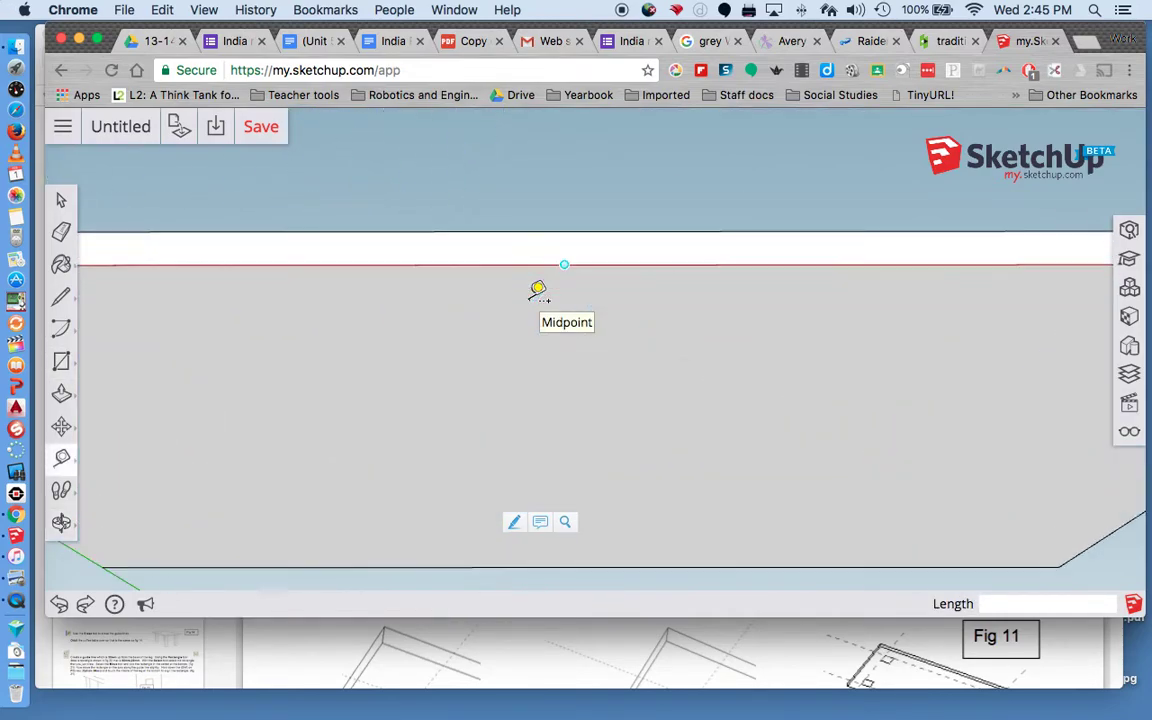
left_click(537, 264)
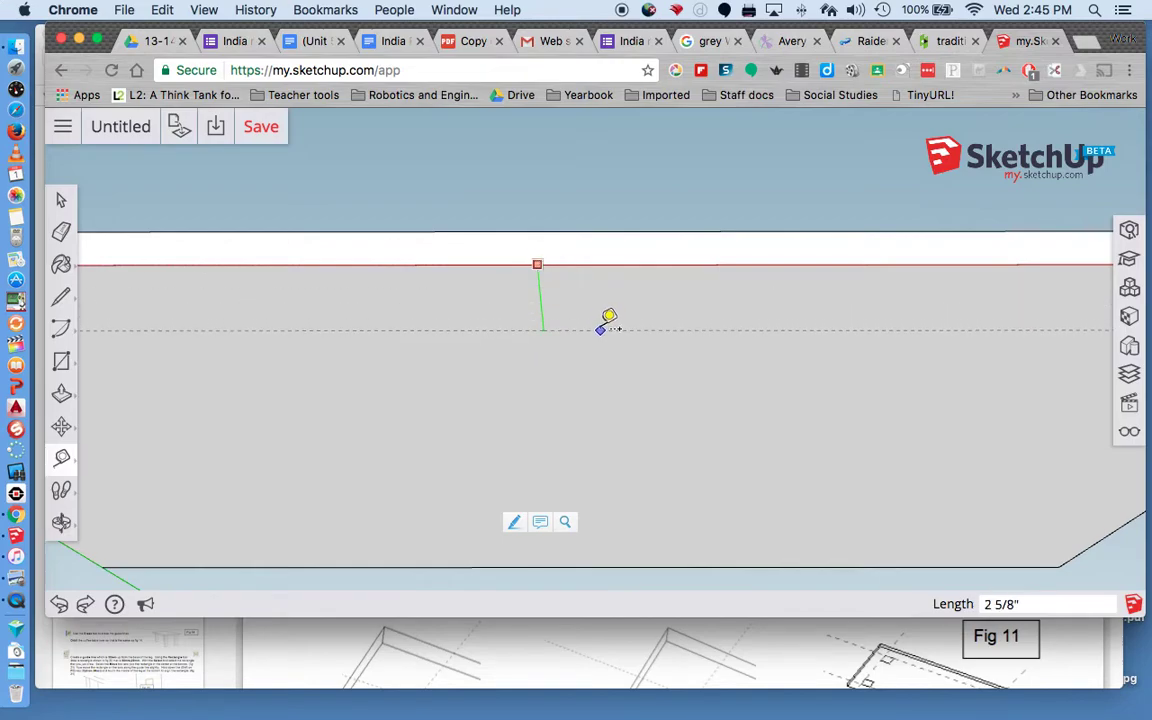
left_click(601, 329)
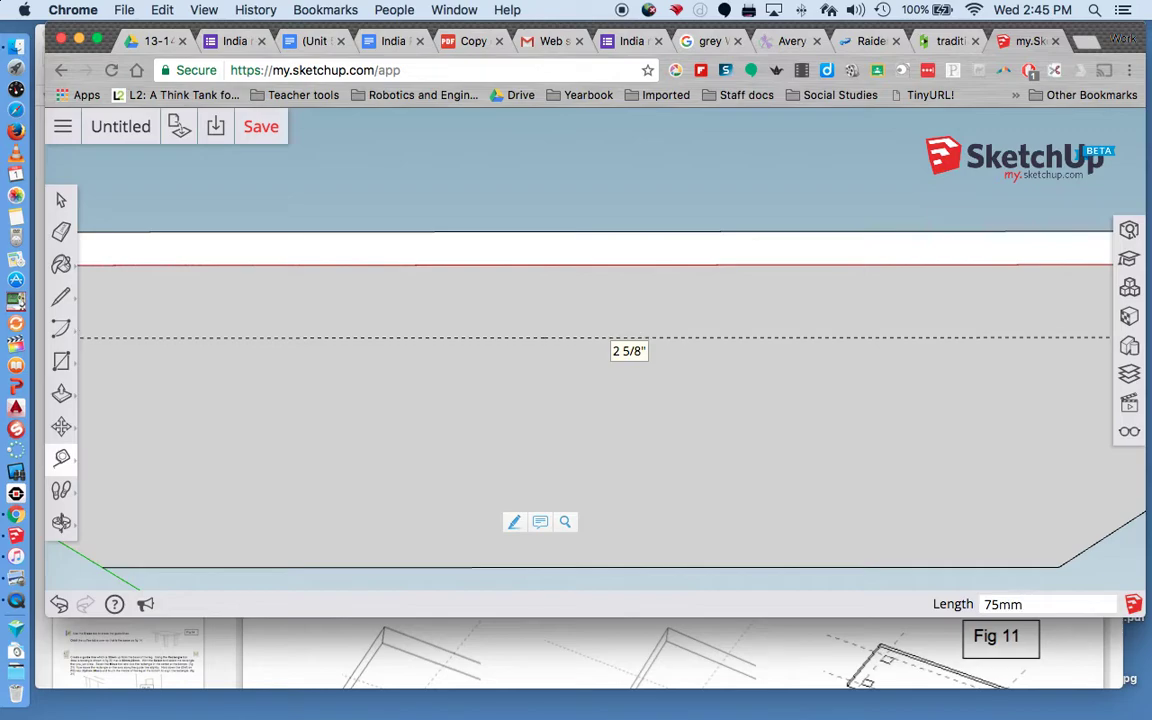
scroll(590, 378, "down", 5)
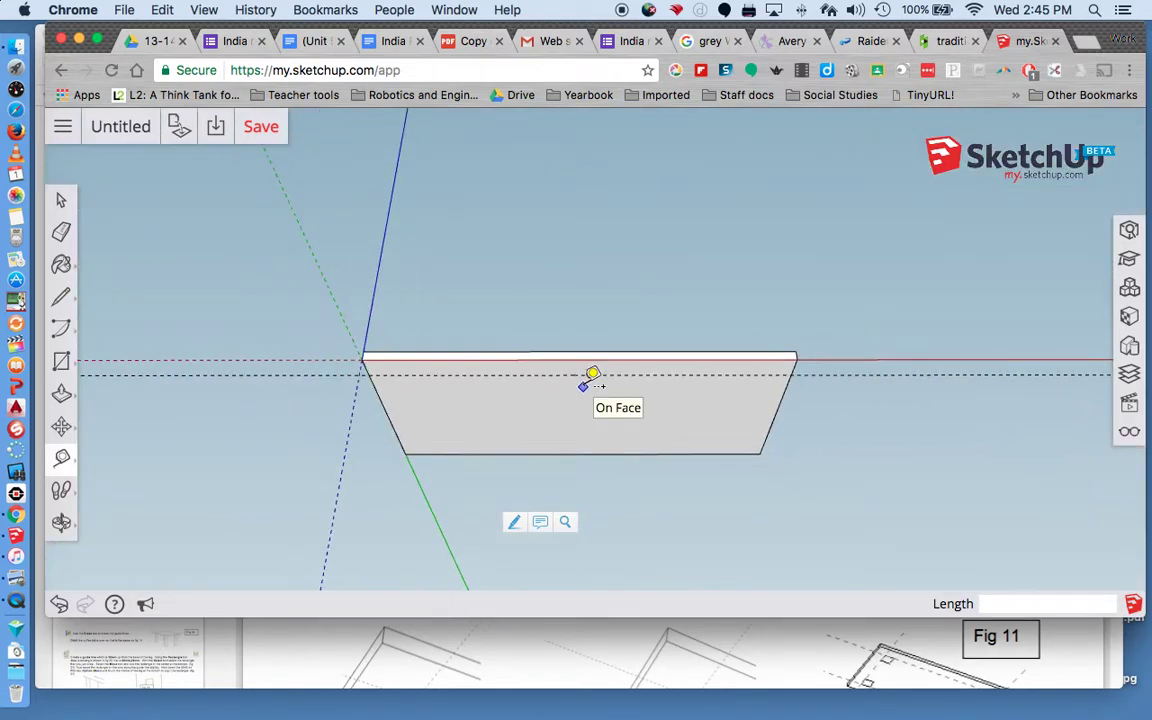
- Add 75mm guide lines in from the left, bottom and right edges
left_click(386, 411)
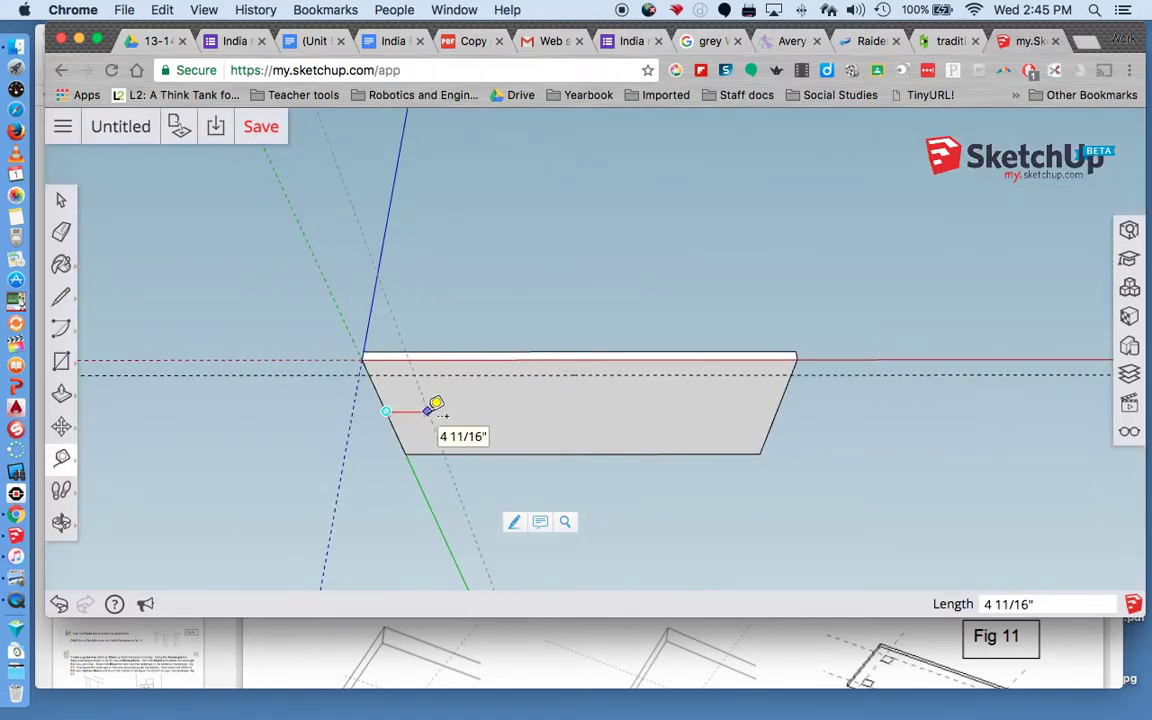
type("75mm")
key("Return")
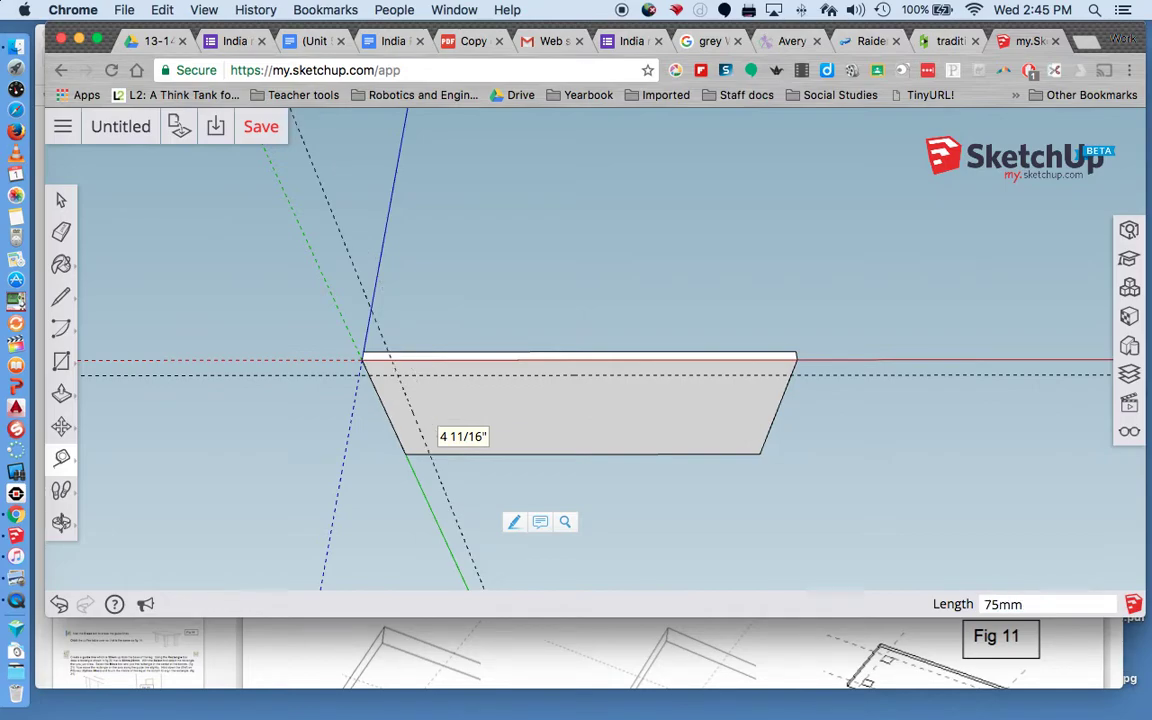
left_click(598, 452)
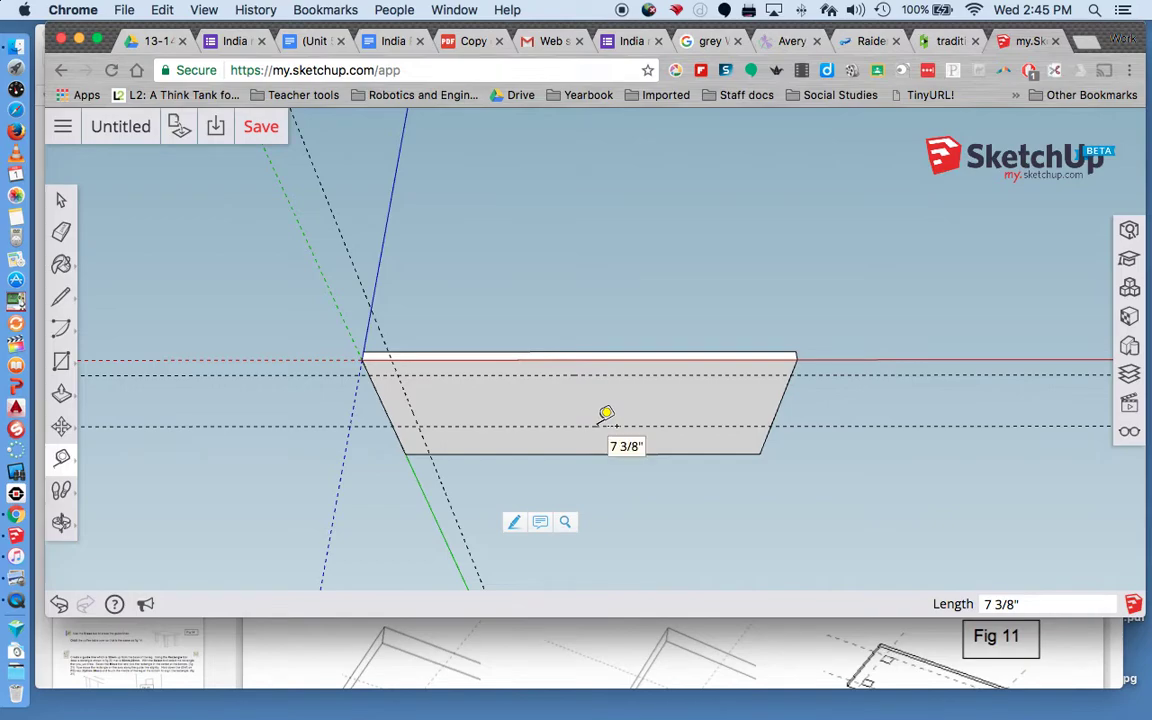
type("75mm")
key("Escape")
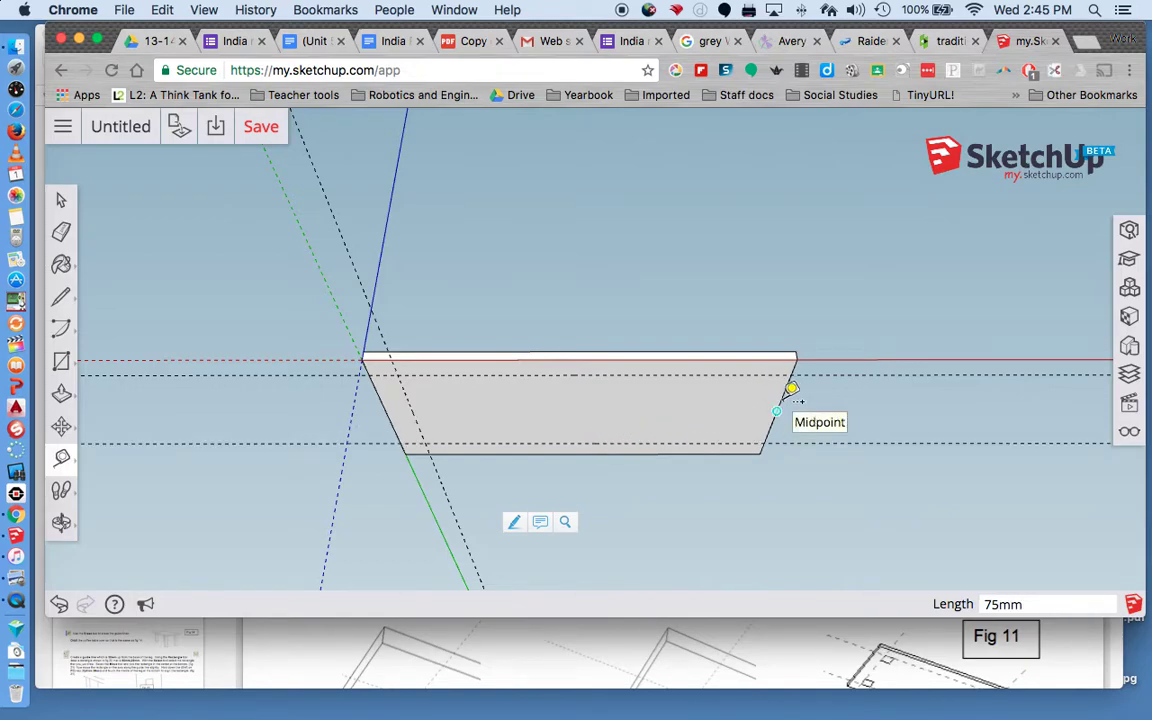
left_click(791, 389)
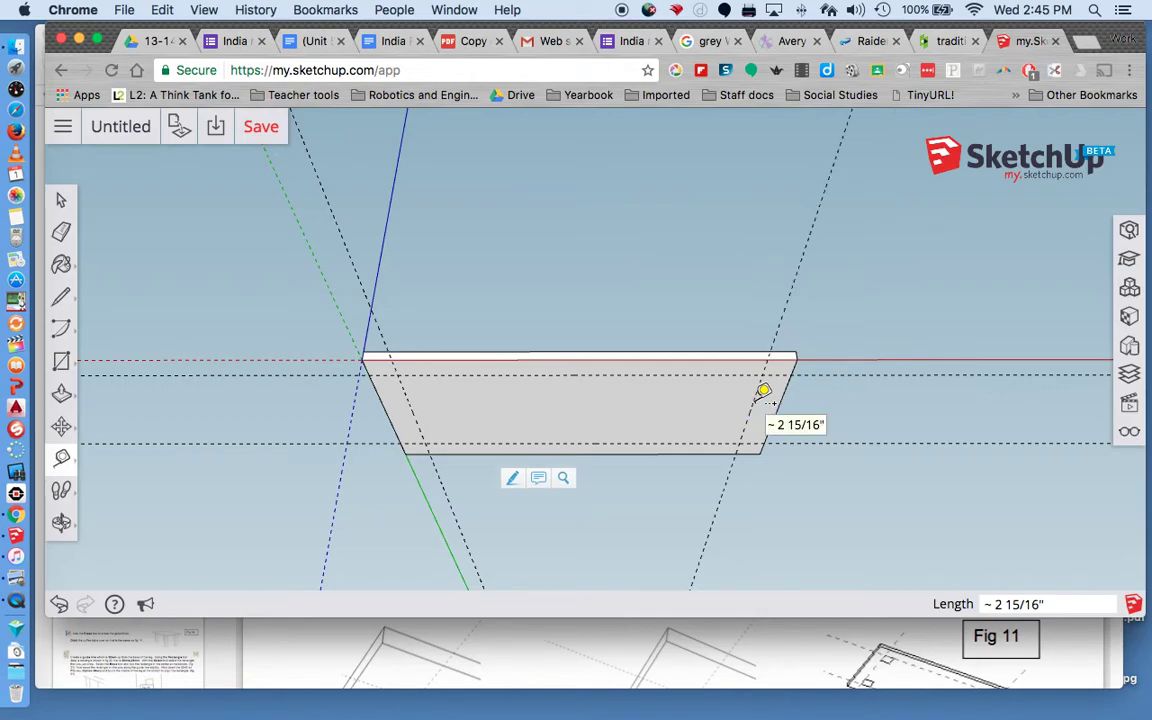
type("75mm")
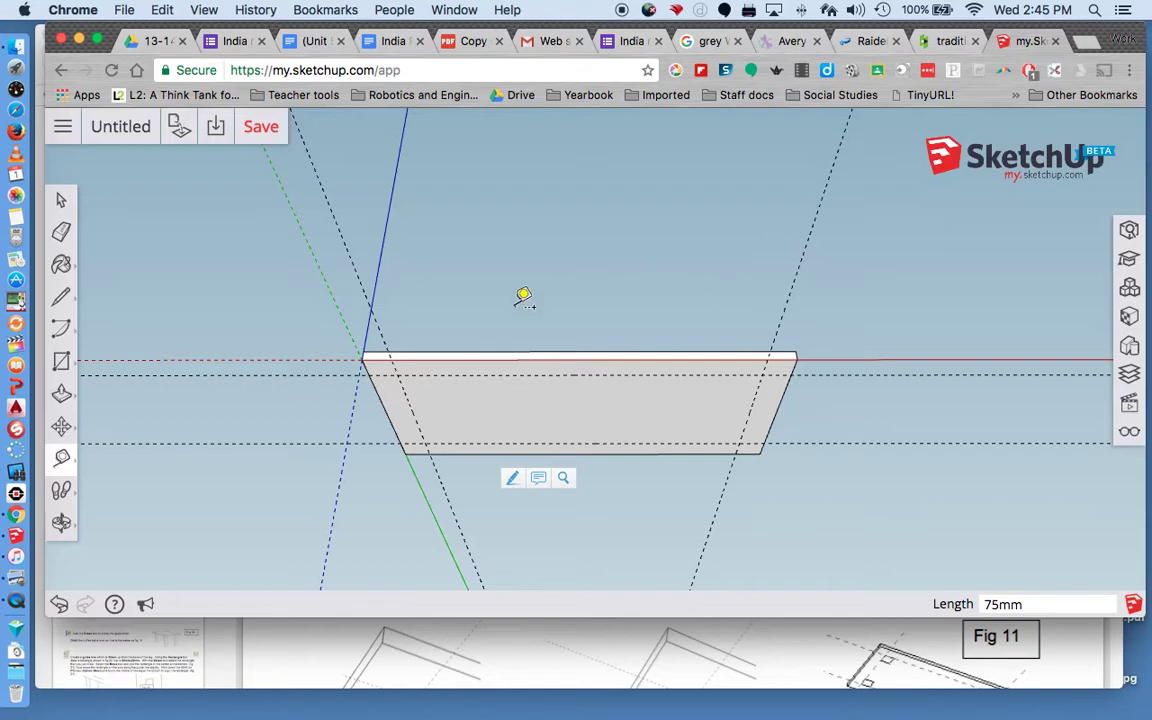
scroll(404, 380, "up", 5)
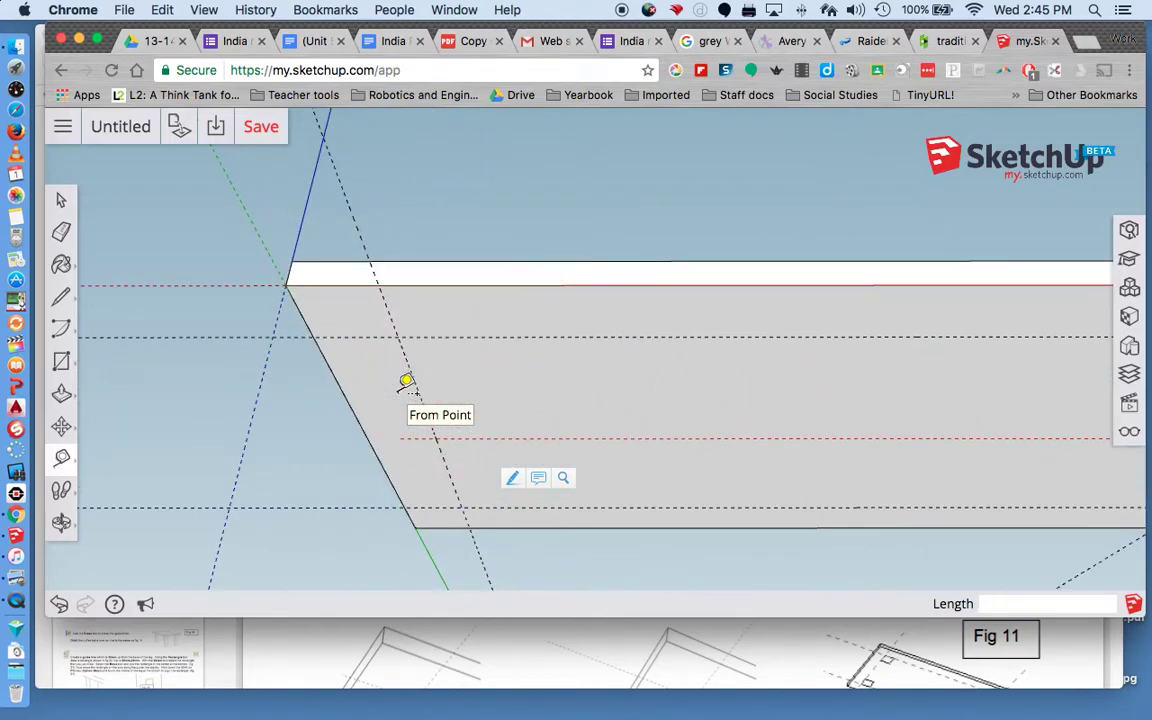
- Draw a 70mm × 70mm leg square at the corner guide intersection on the underside
key("r")
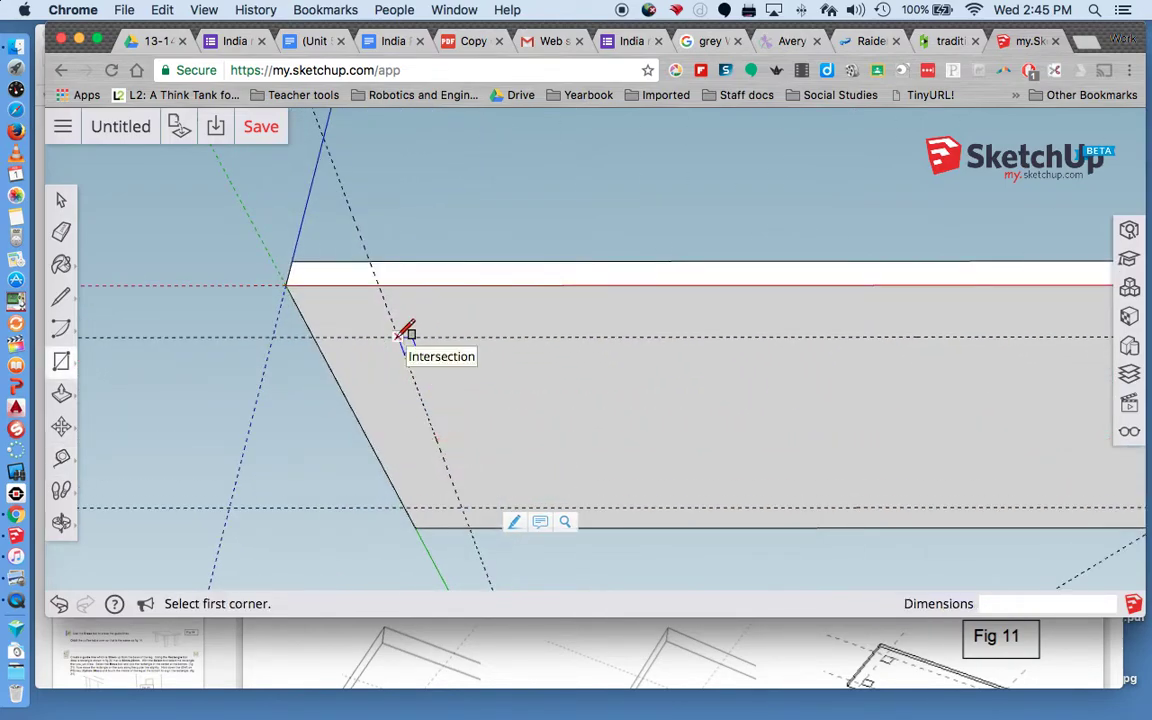
left_click(399, 336)
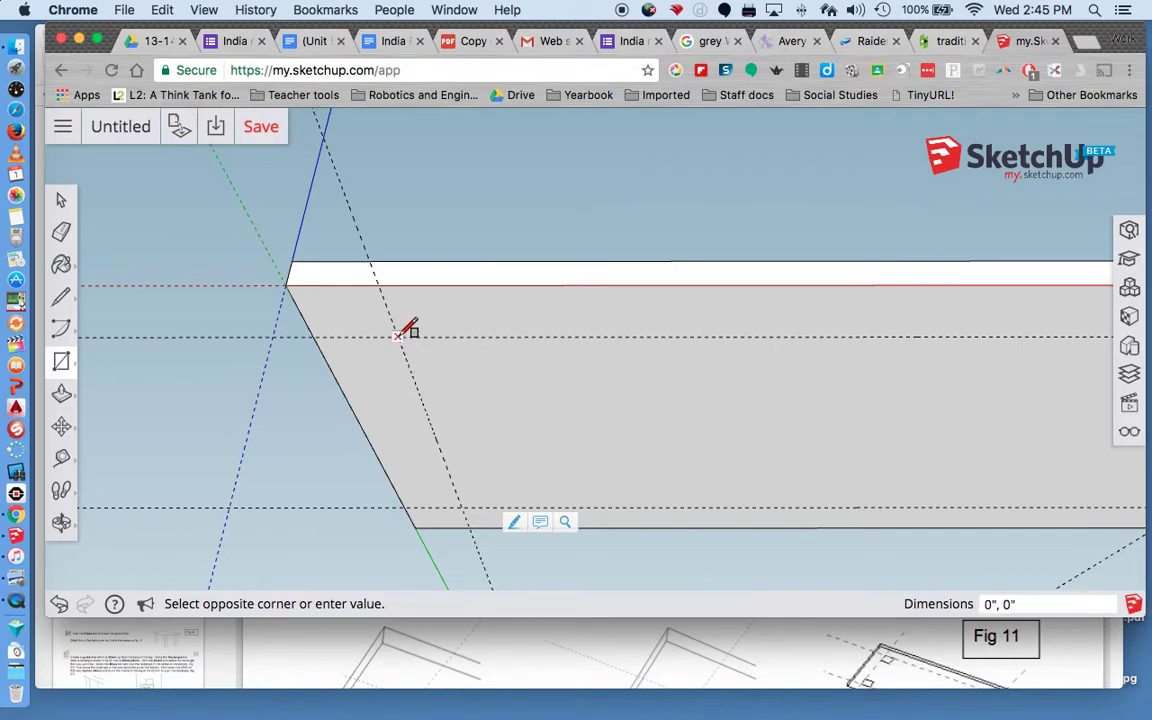
left_click(542, 416)
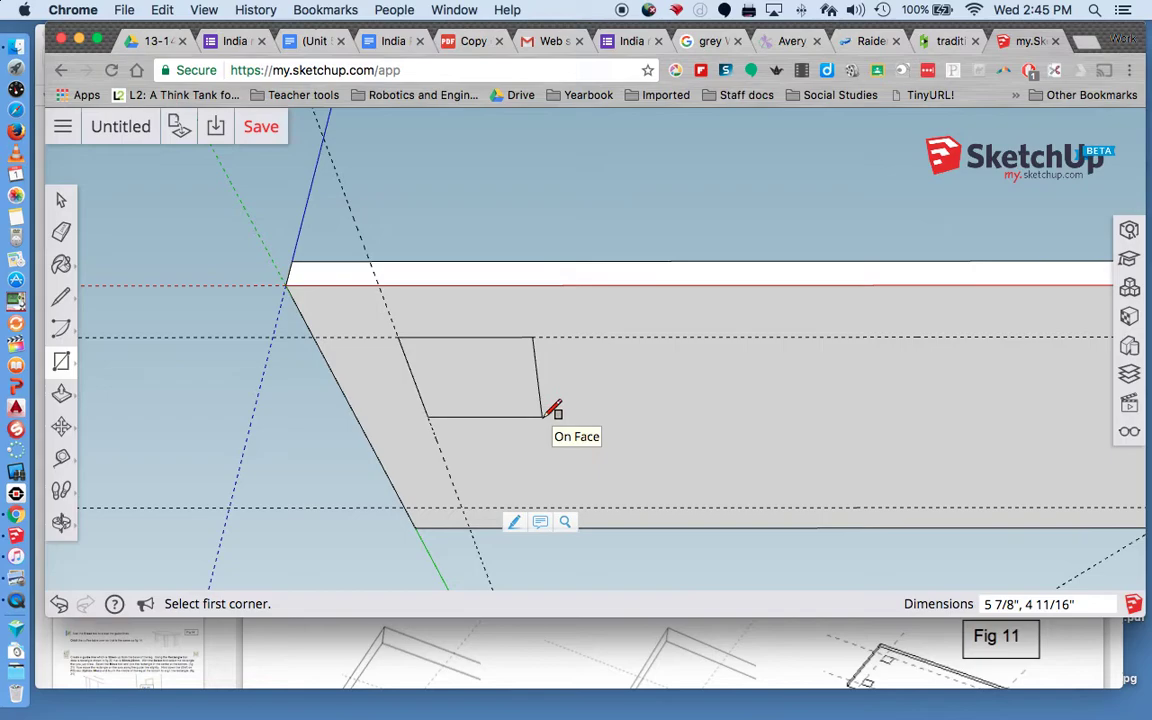
type("70mm,70mm")
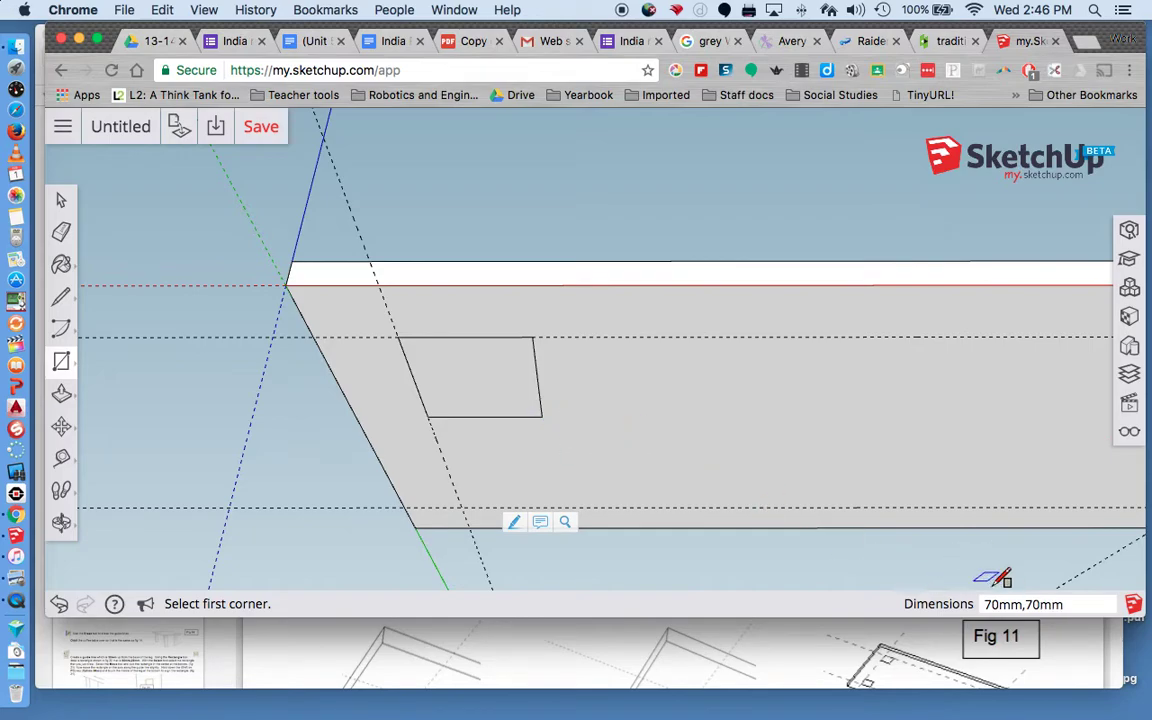
key("Return")
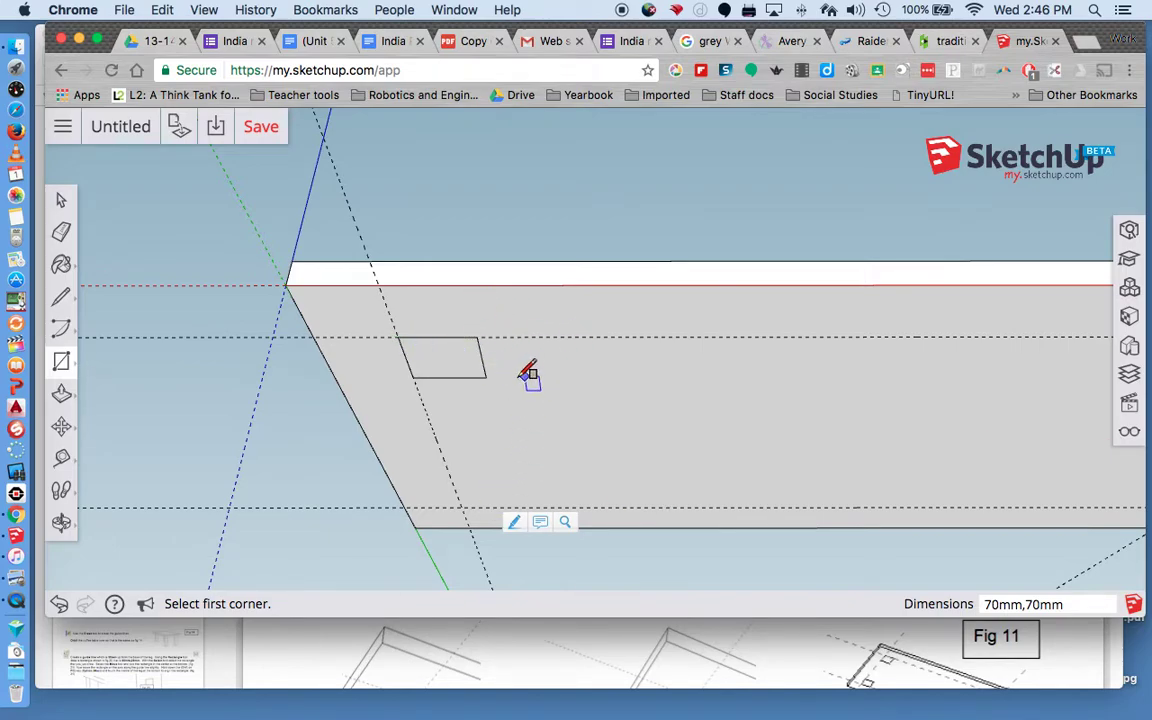
key("space")
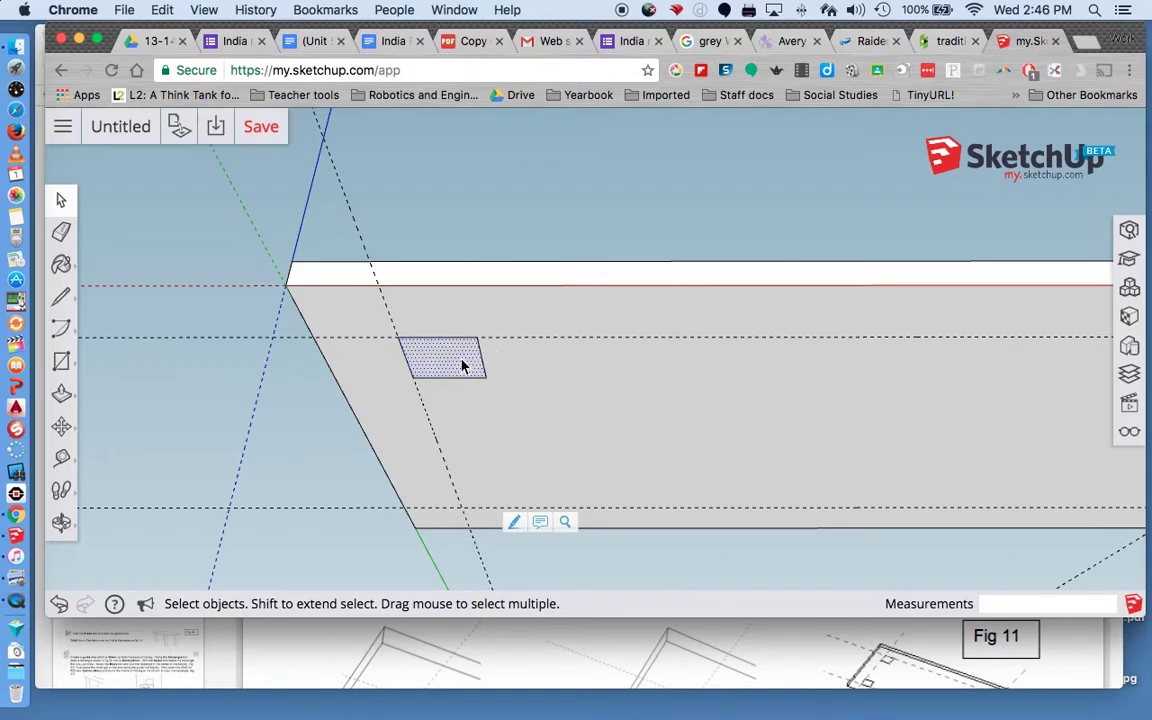
- Move the leg square to the lower guide intersection
key("m")
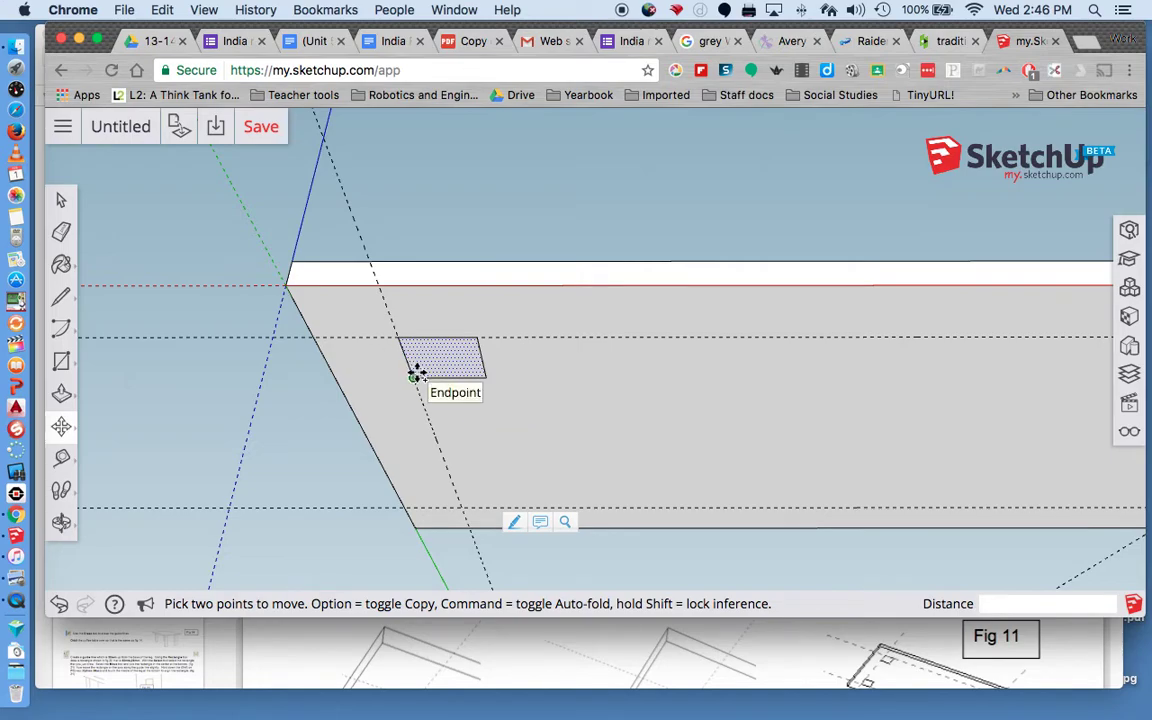
left_click(526, 457)
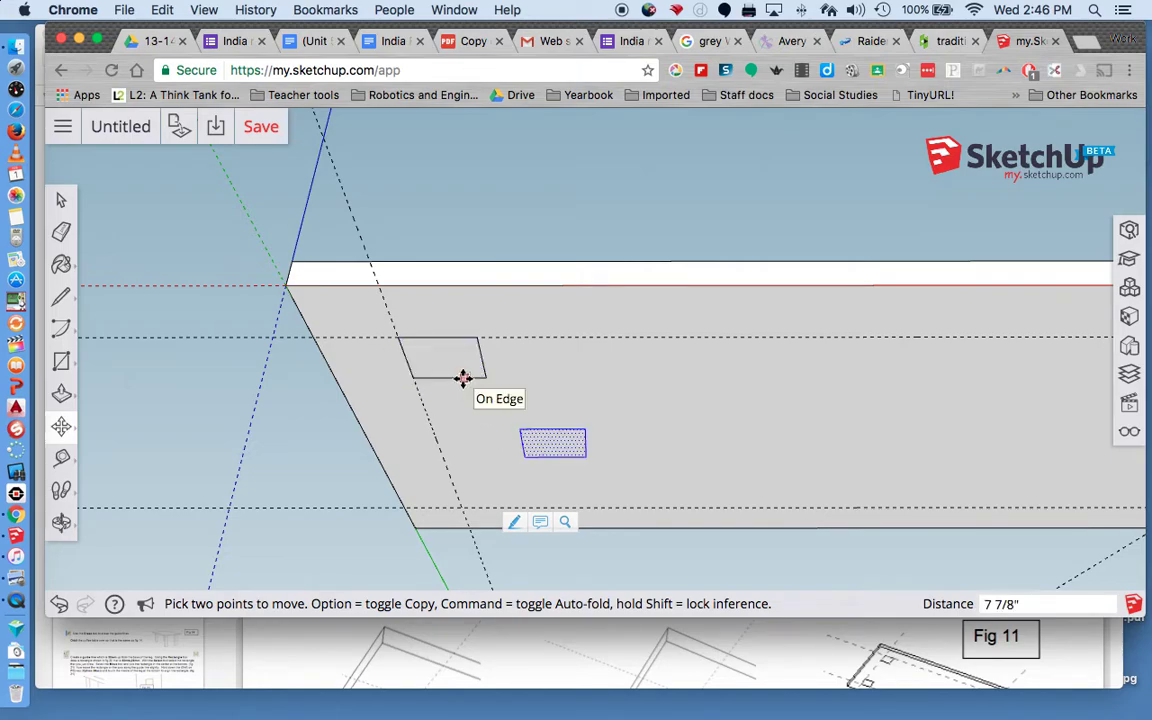
key("space")
left_click(450, 367)
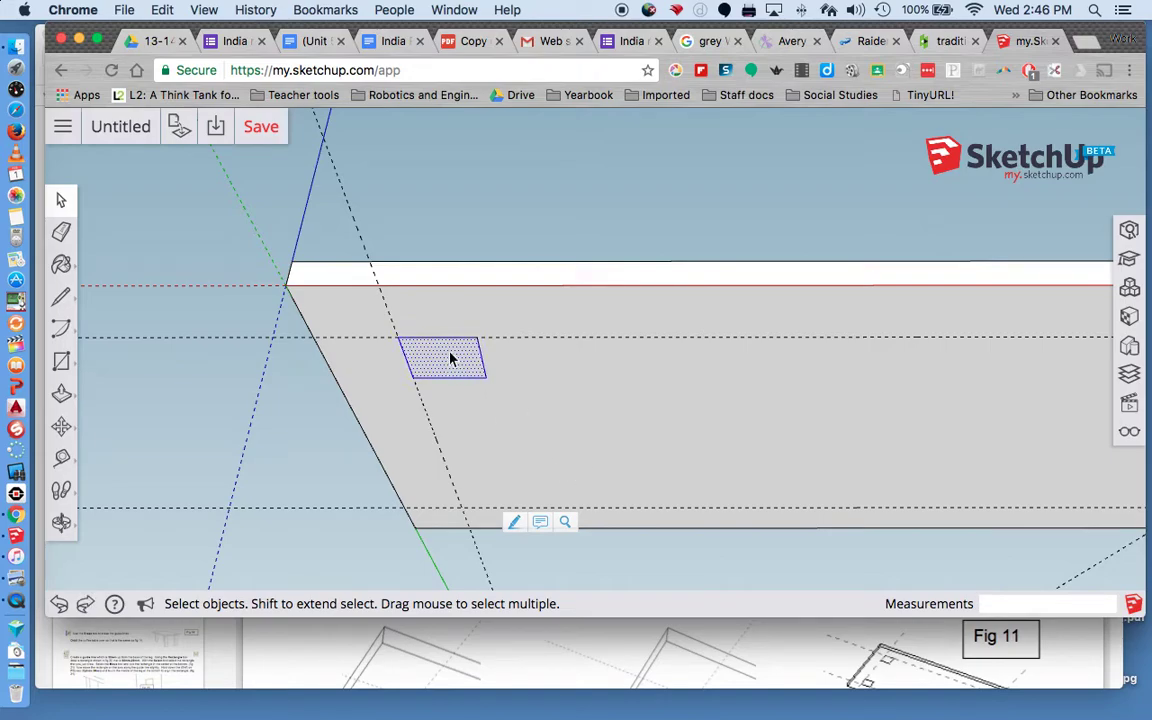
key("m")
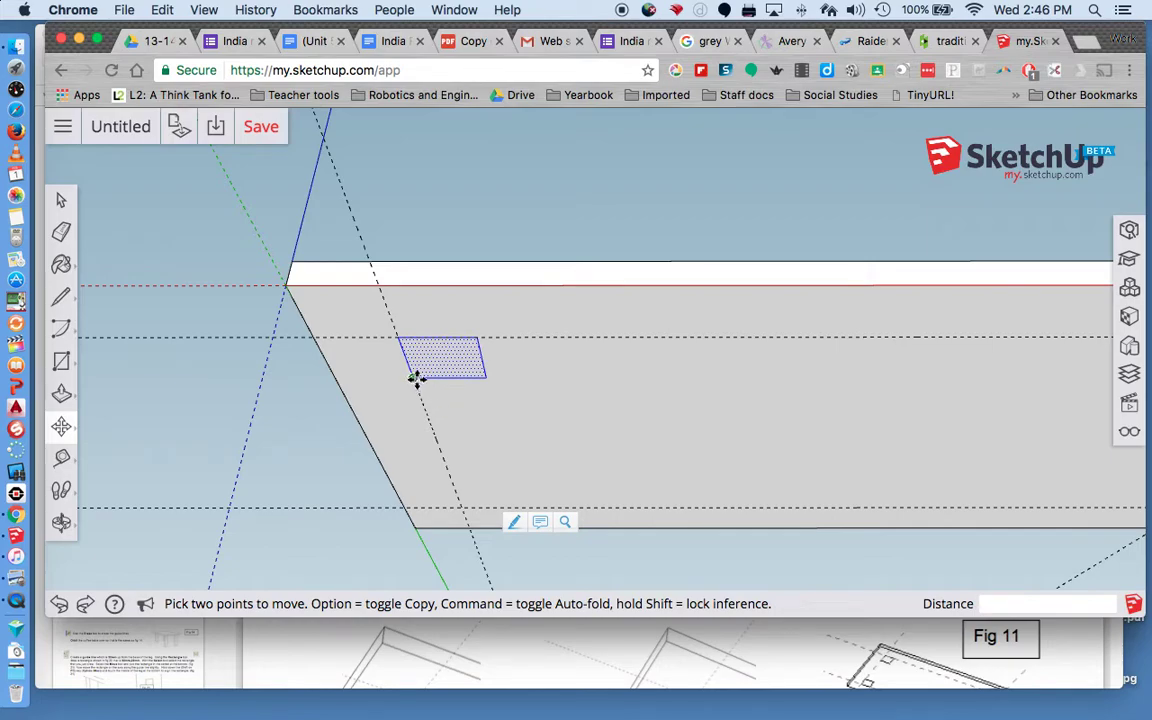
left_click(417, 382)
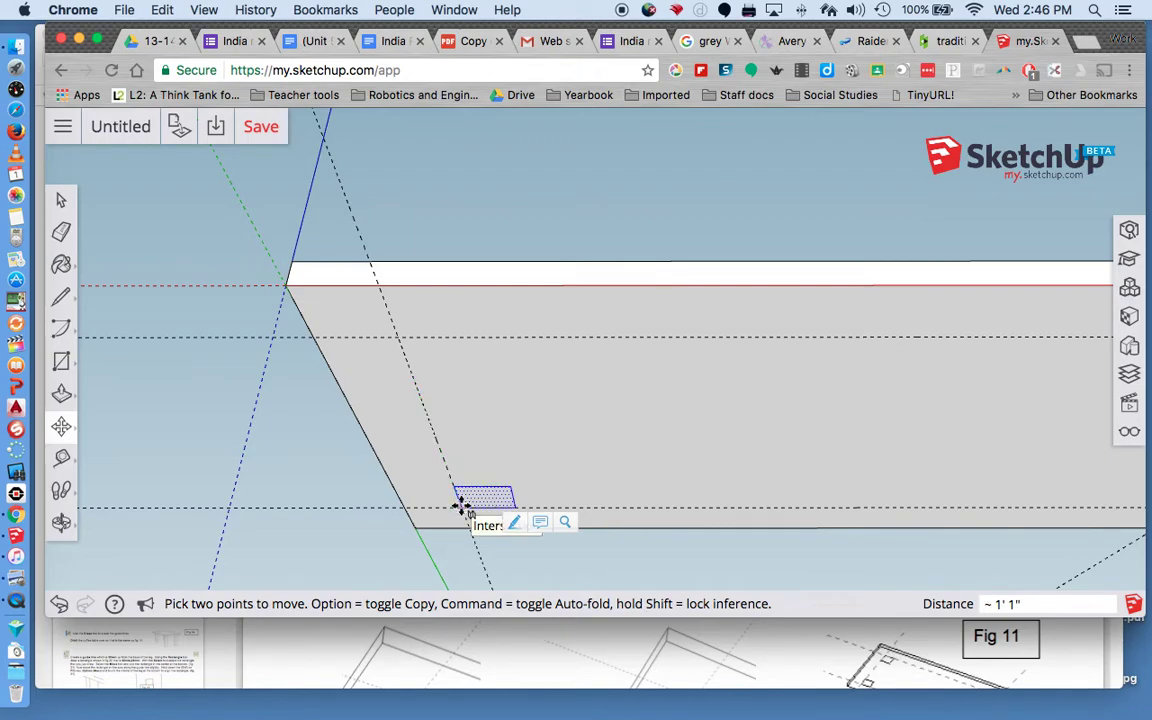
left_click(462, 506)
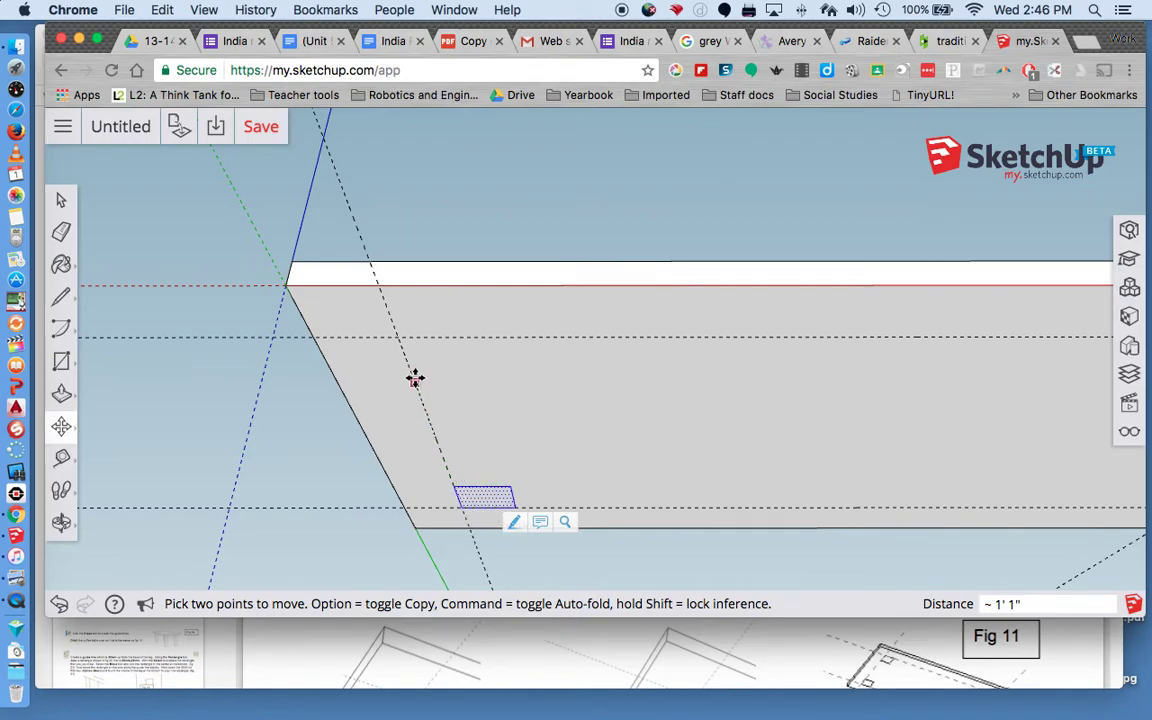
- Copy the square back to the upper guide intersection and clear the selection
left_click(455, 489)
key("alt")
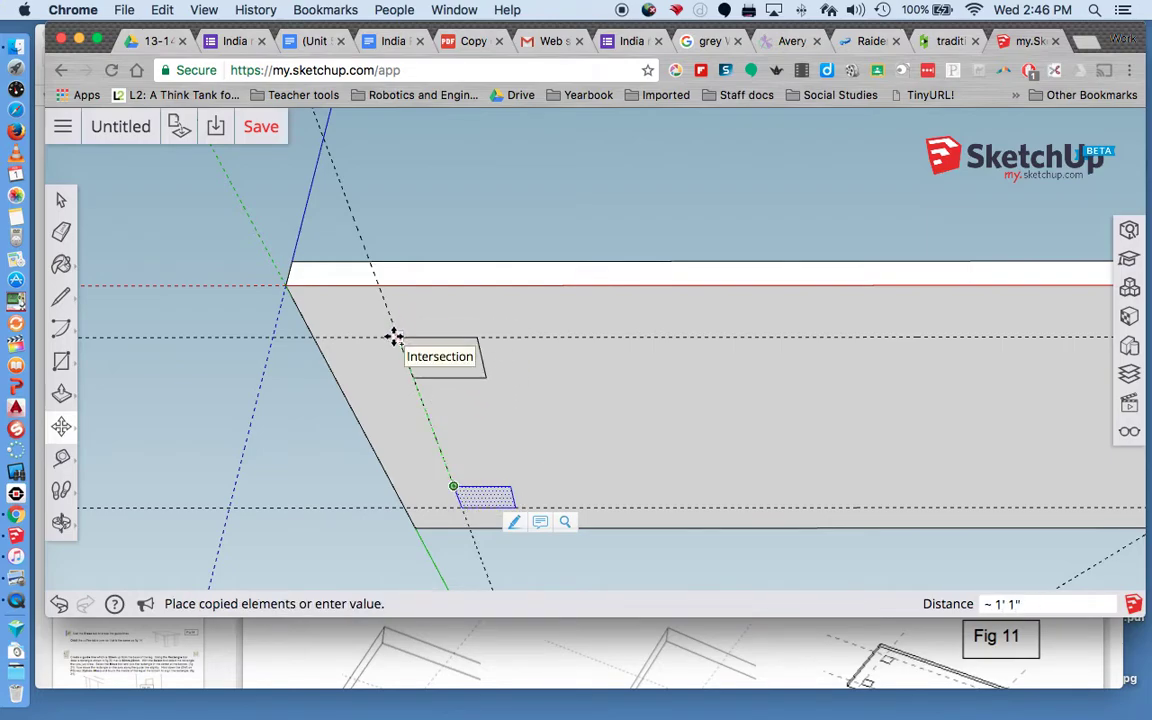
left_click(393, 337)
right_click(509, 406)
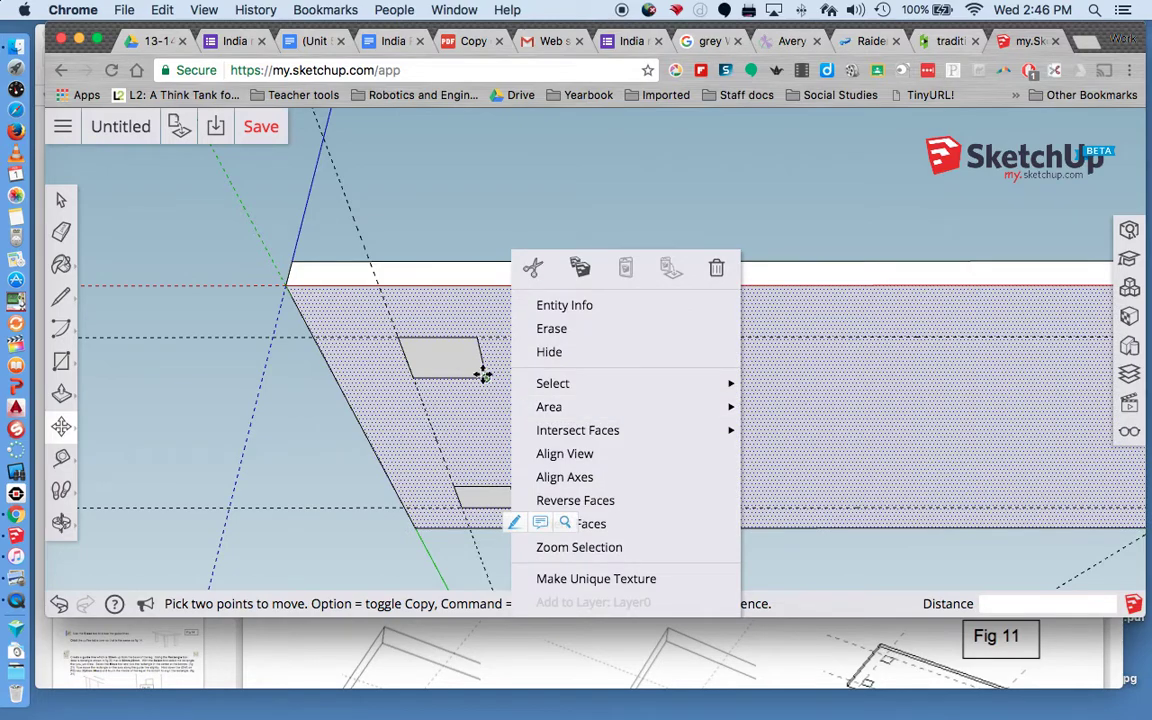
key("space")
left_click(548, 205)
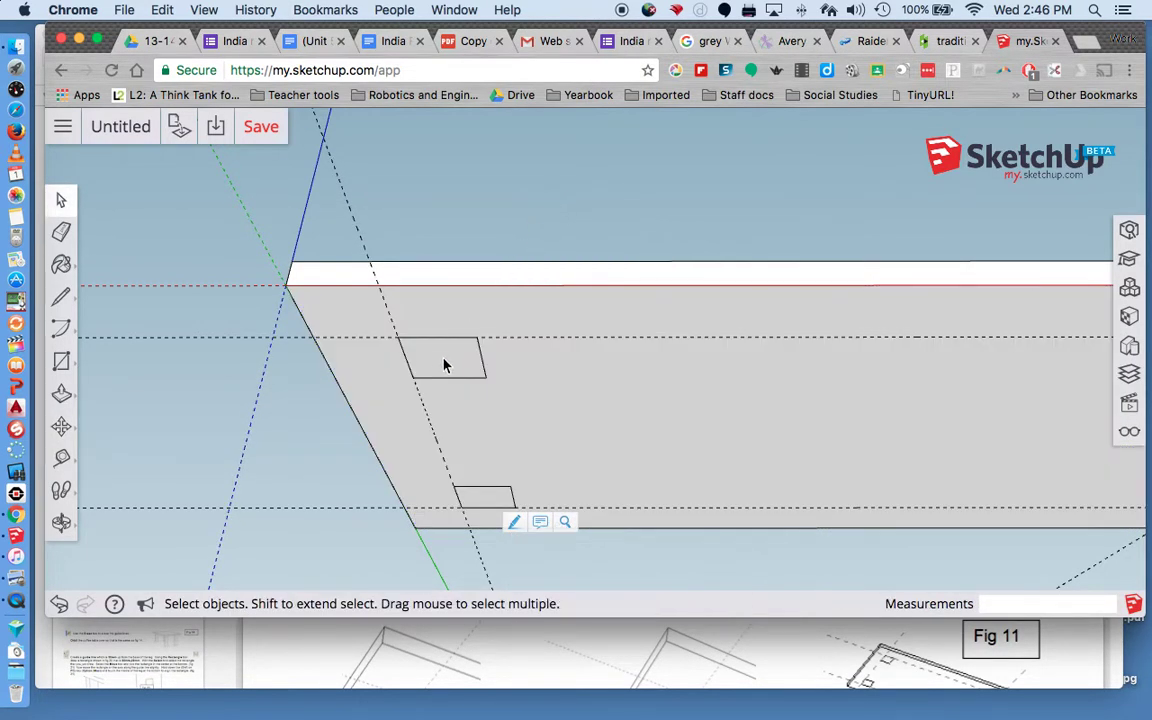
key("m")
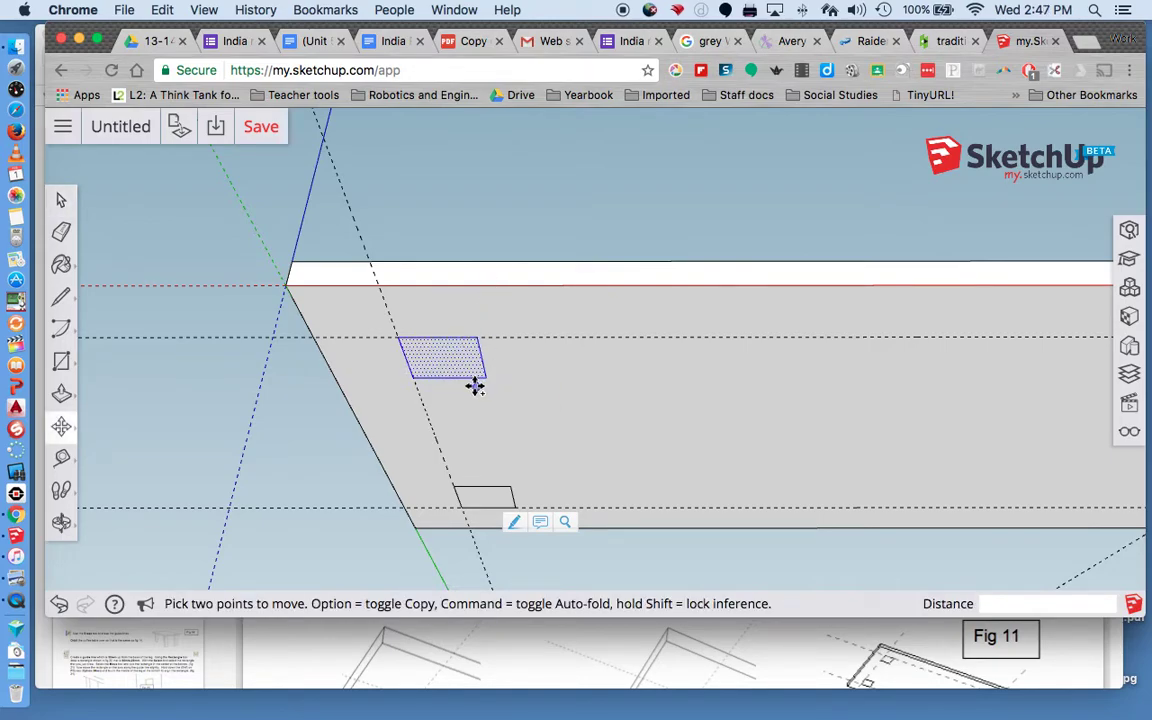
- Copy the upper leg square to the far corner's guide line
left_click(478, 340)
key("alt")
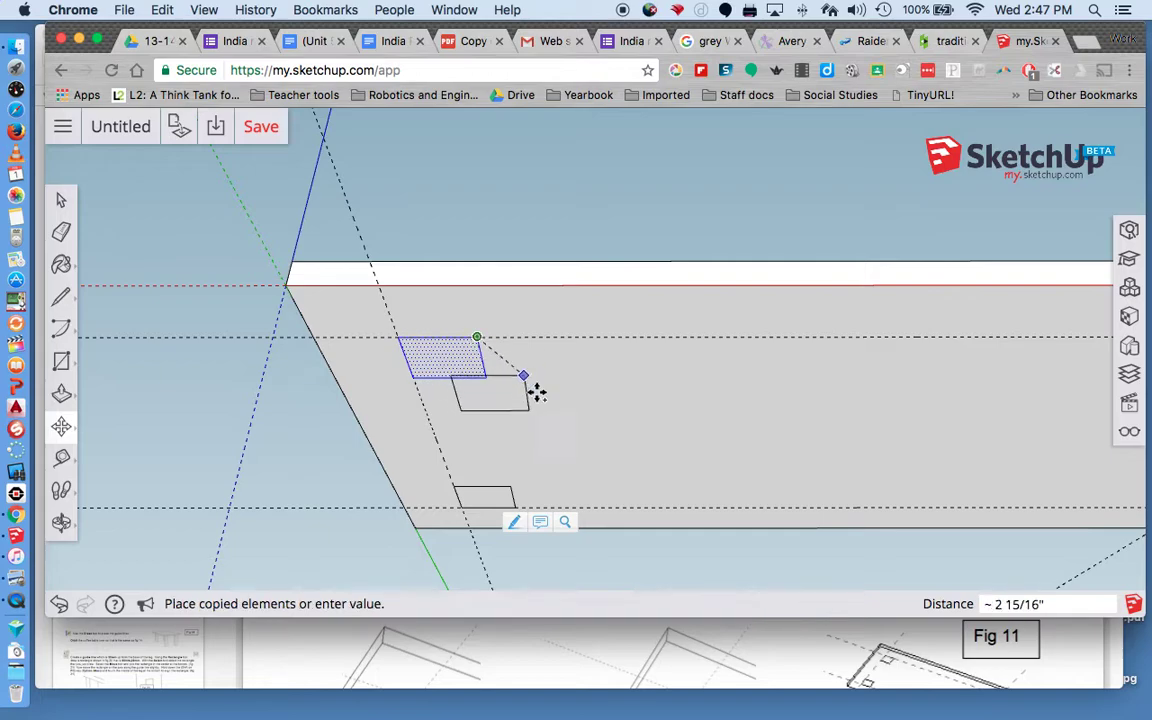
scroll(648, 411, "up", 3)
scroll(648, 411, "down", 5)
scroll(648, 411, "down", 3)
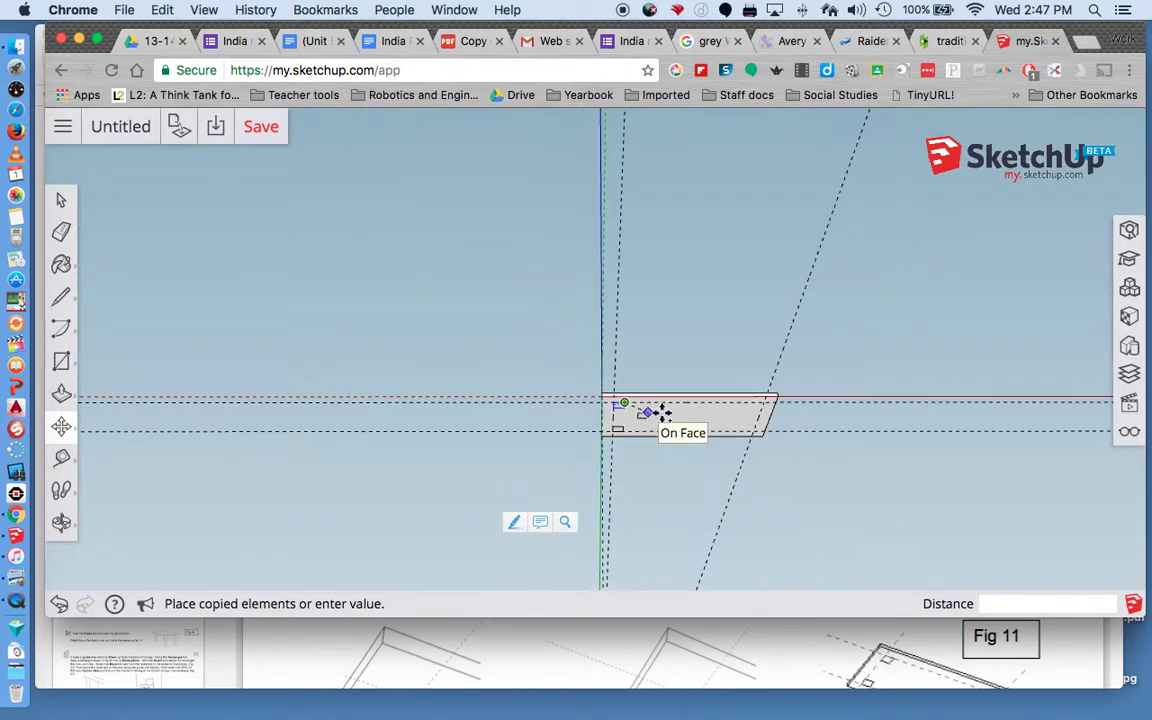
scroll(765, 405, "up", 2)
scroll(765, 405, "up", 5)
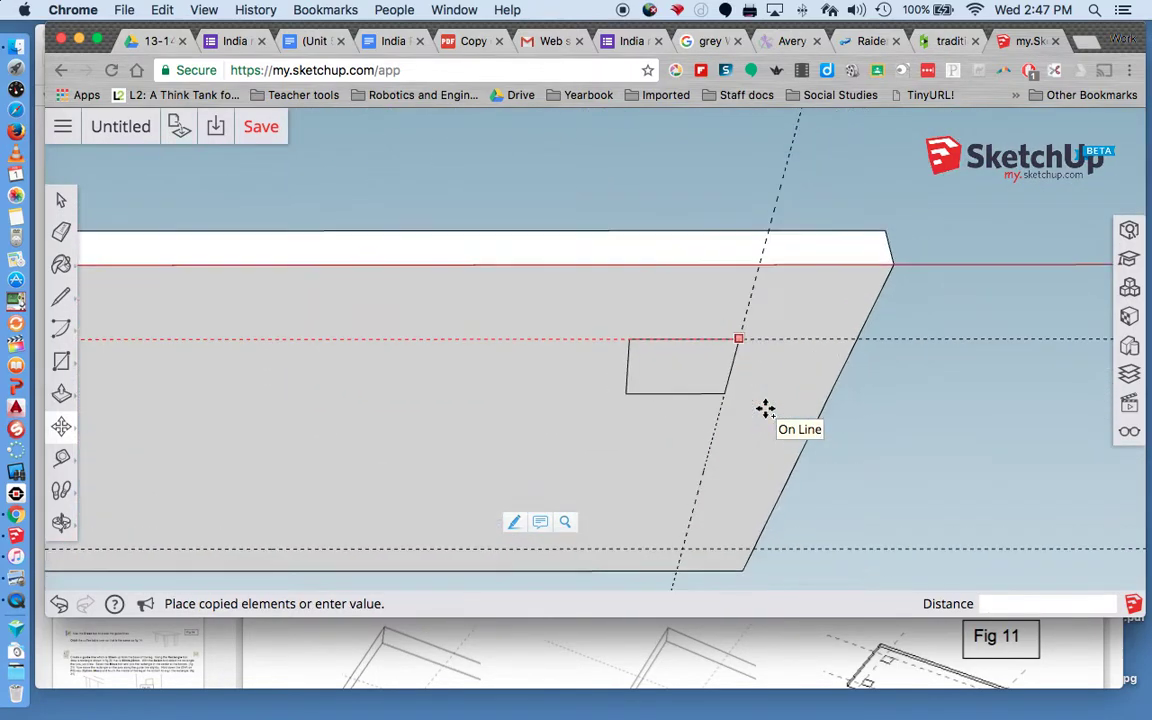
left_click(741, 337)
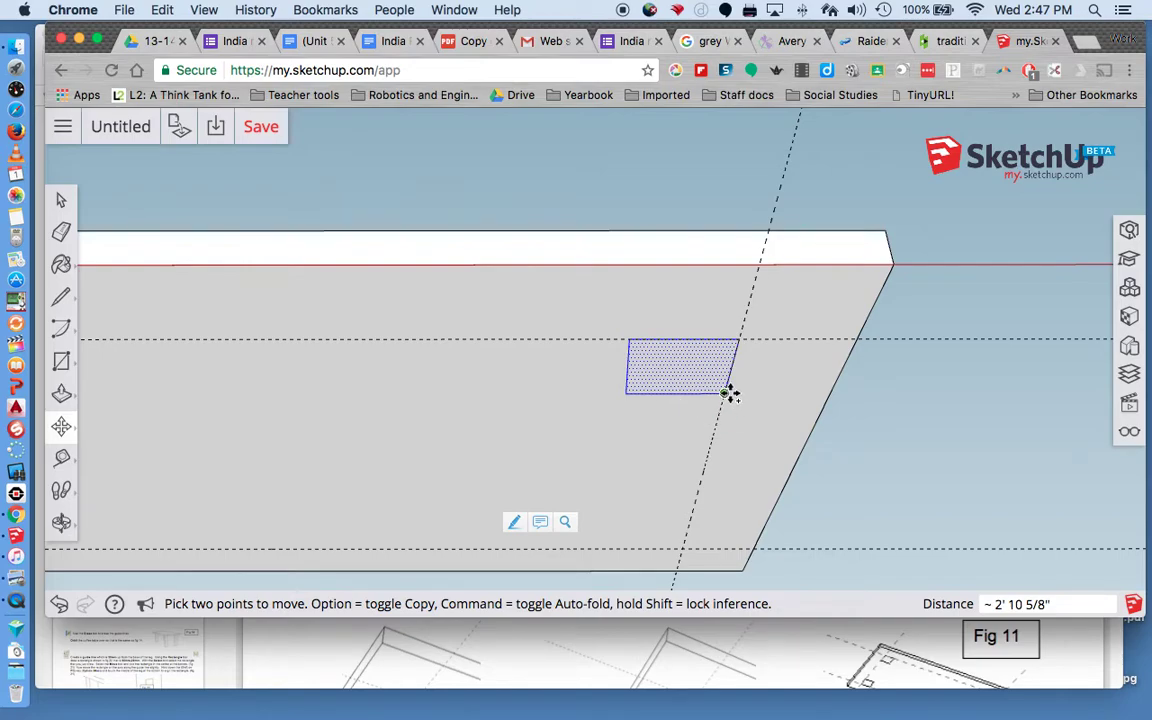
- Copy that new square down to the bottom guide intersection
left_click(724, 393)
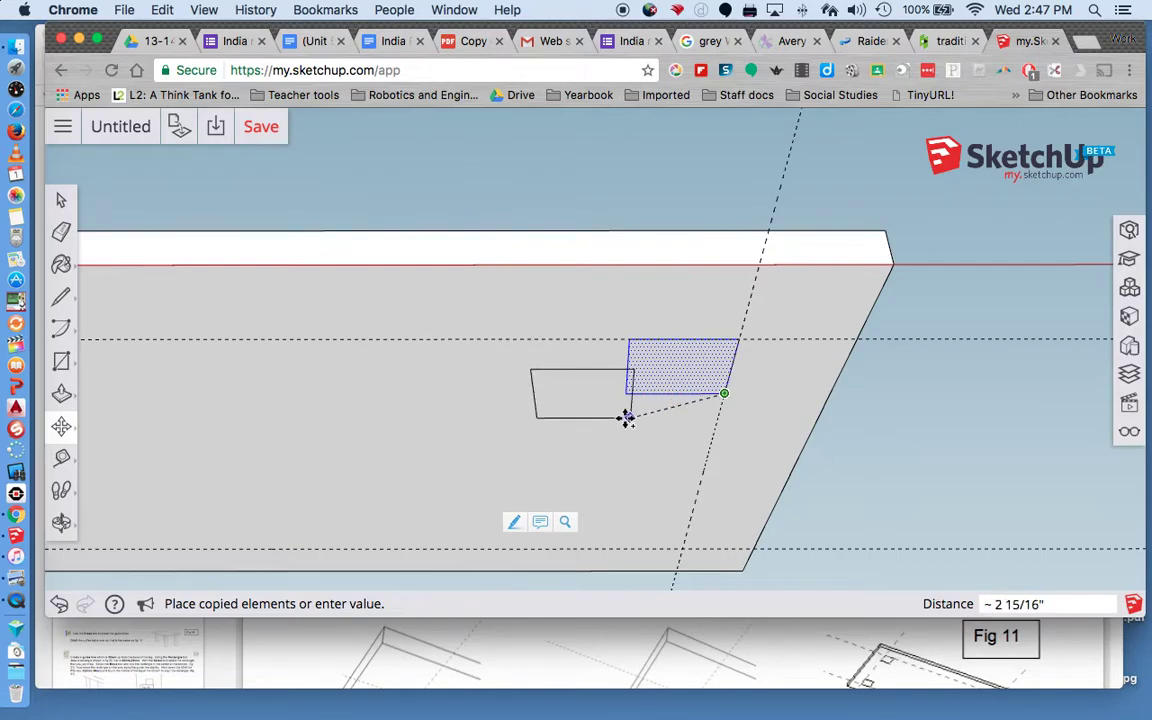
left_click(686, 548)
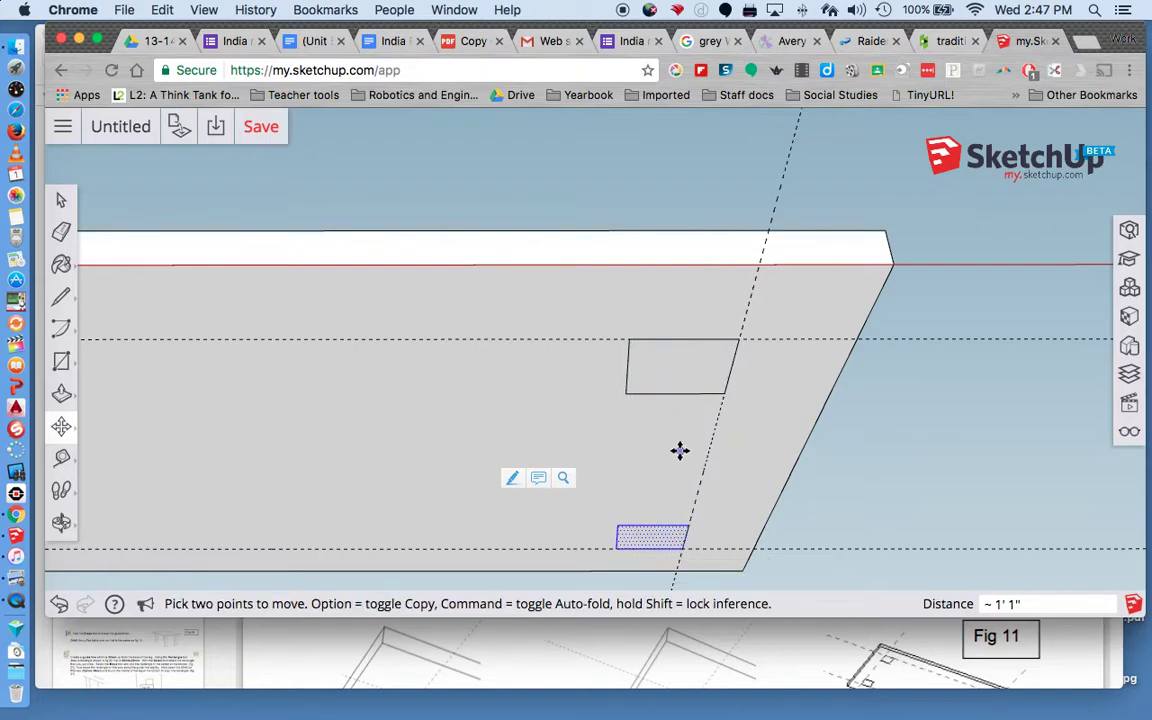
key("p")
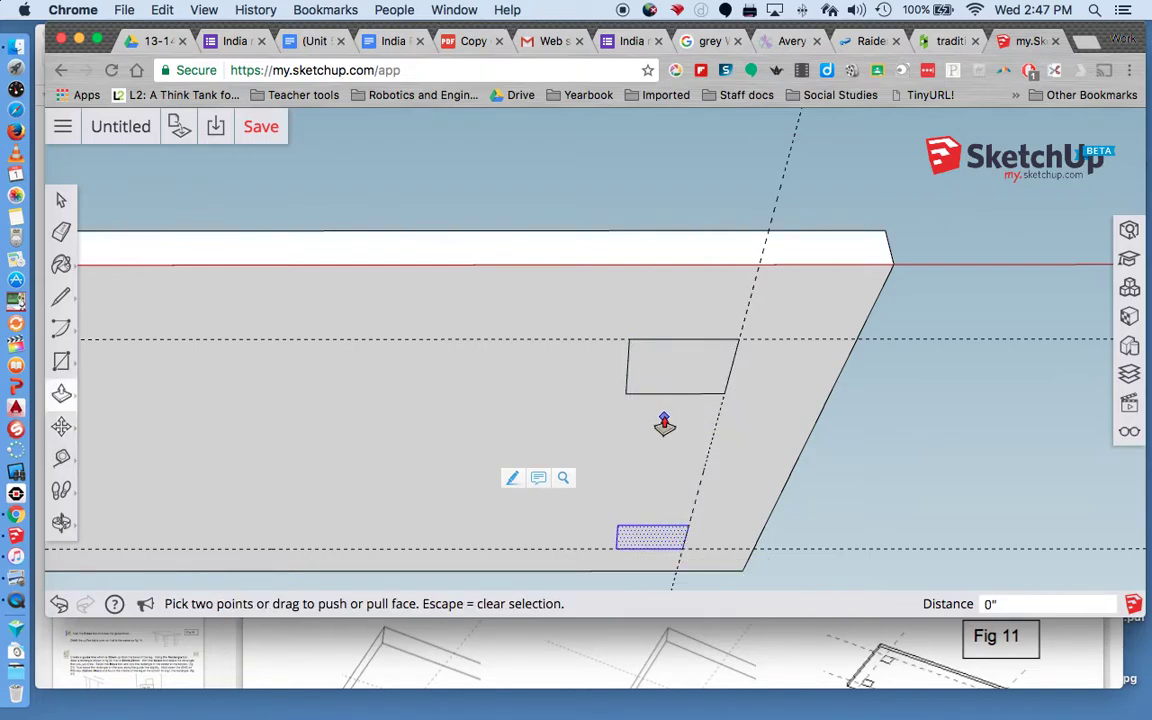
key("super+Tab")
- Highlight the '350mm then press enter' leg push/pull instruction, then return to the model
scroll(640, 440, "down", 10)
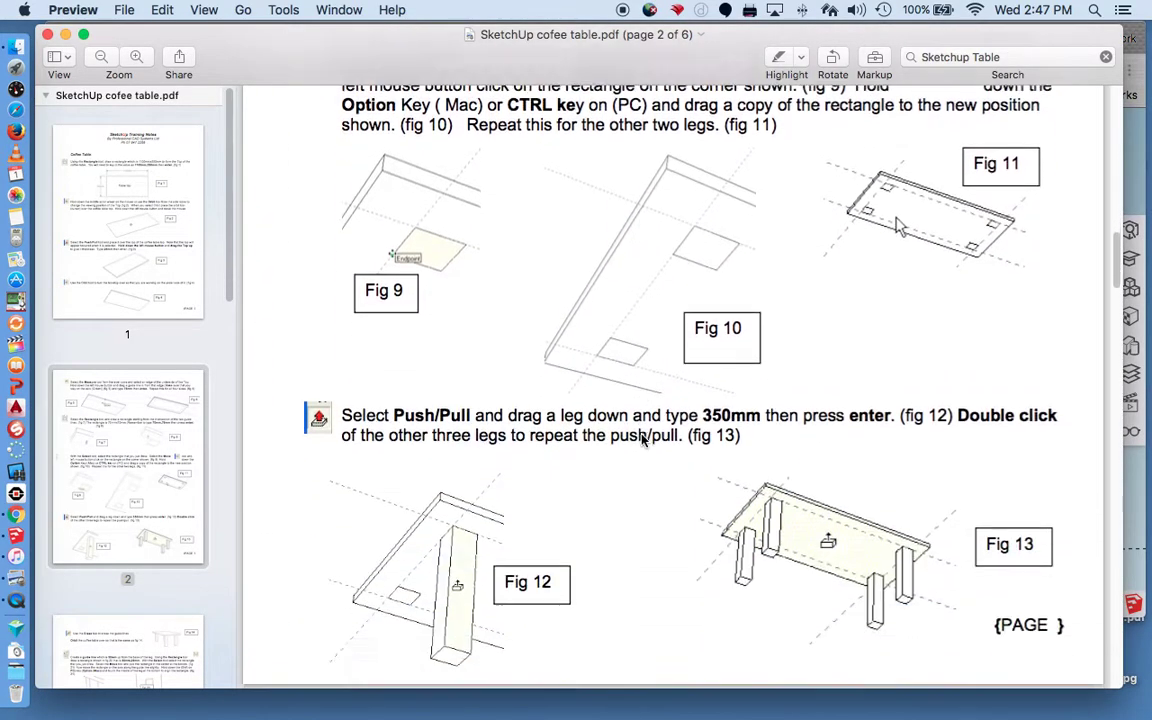
left_click_drag(702, 219, 872, 228)
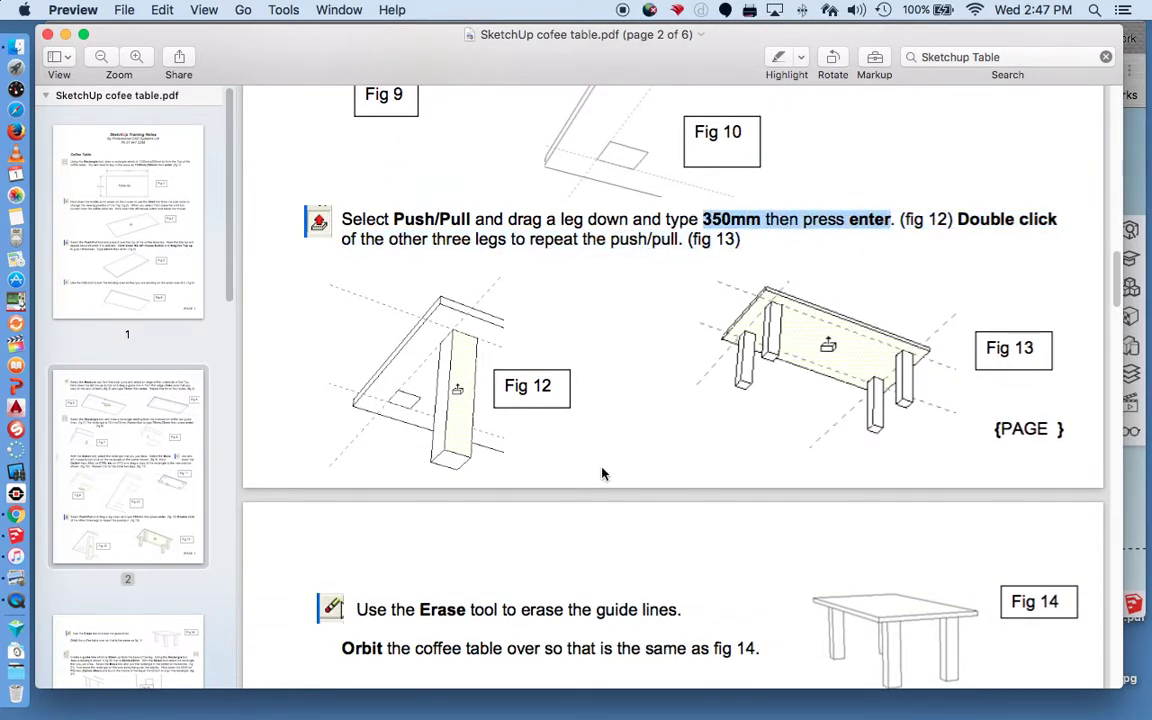
scroll(447, 465, "down", 3)
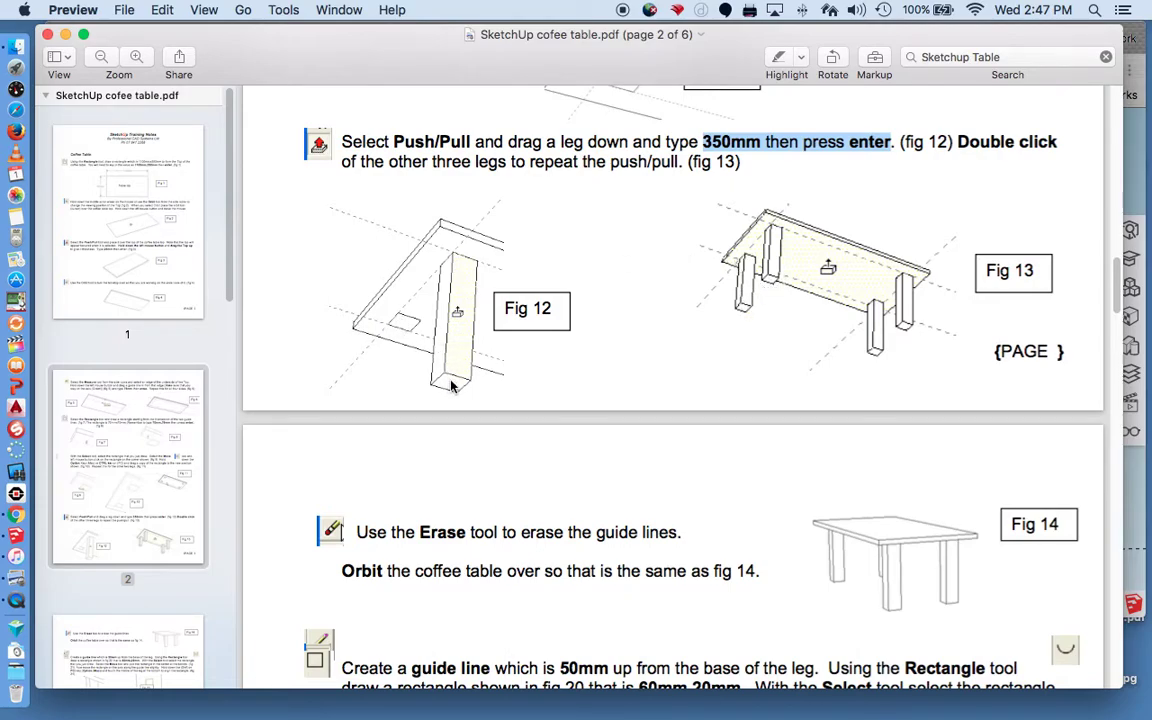
key("super+Tab")
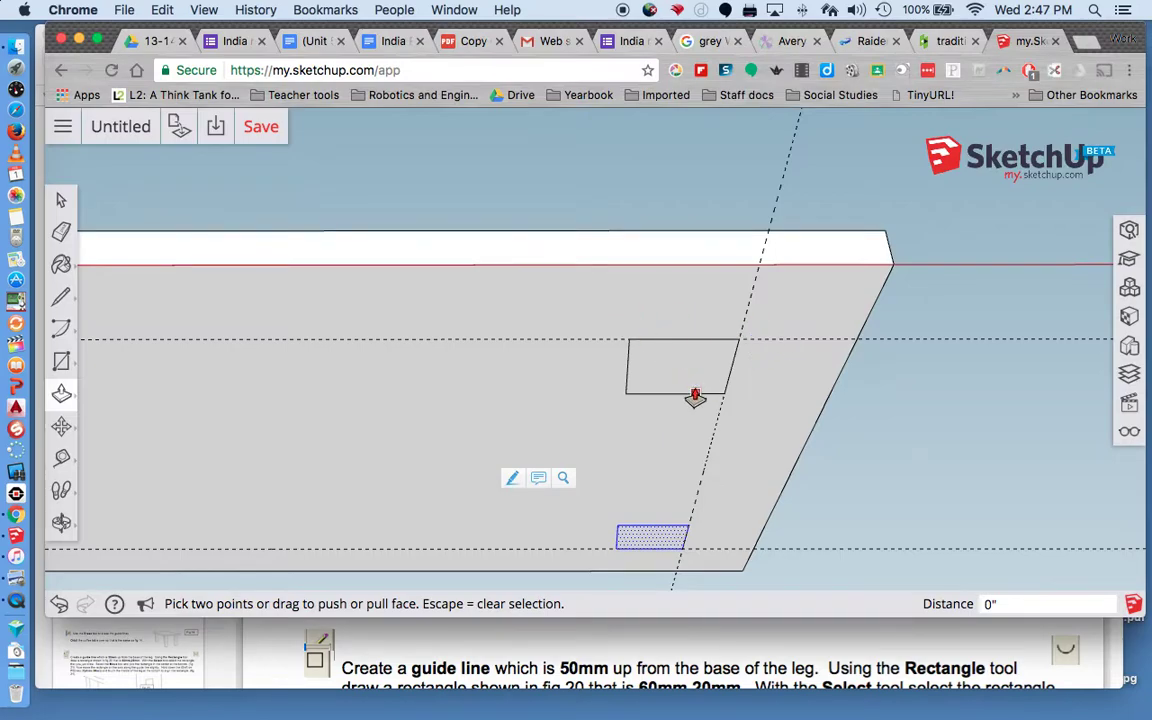
- Extrude the first hatched leg square down 350mm and orbit to inspect the leg
left_click(650, 541)
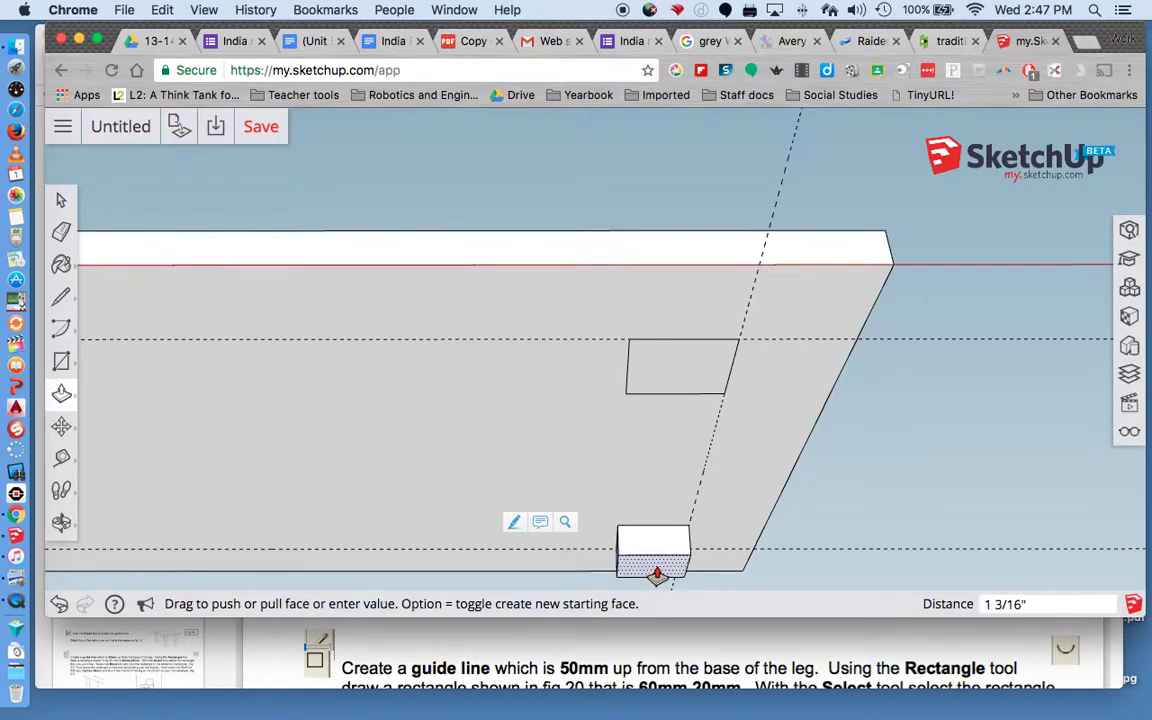
type("350mm")
key("Return")
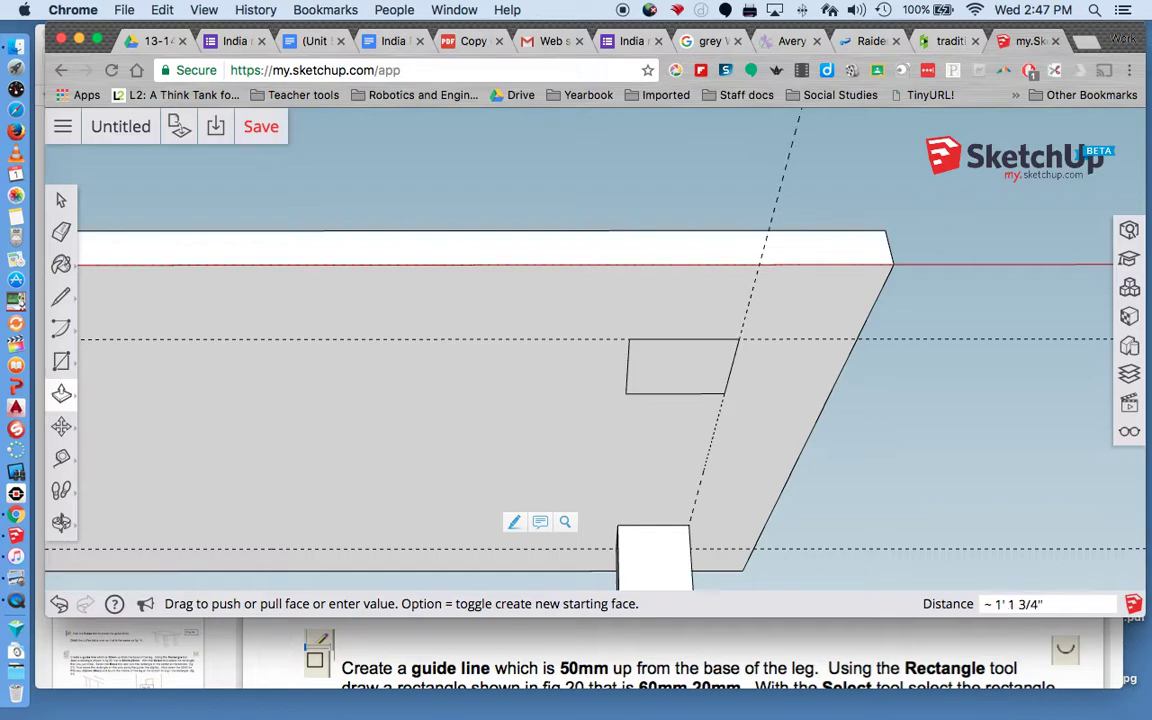
scroll(676, 450, "up", 4)
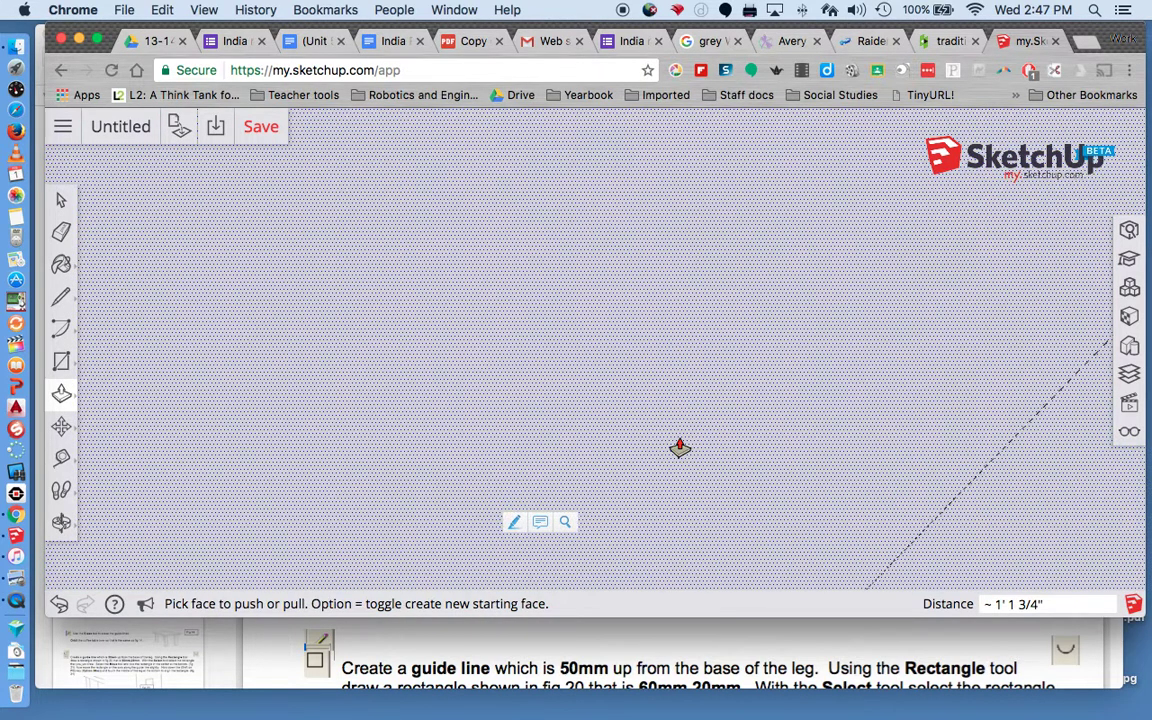
scroll(679, 447, "down", 4)
mouse_move(679, 447)
middle_mouse_down()
mouse_move(689, 480)
mouse_move(691, 467)
middle_mouse_up()
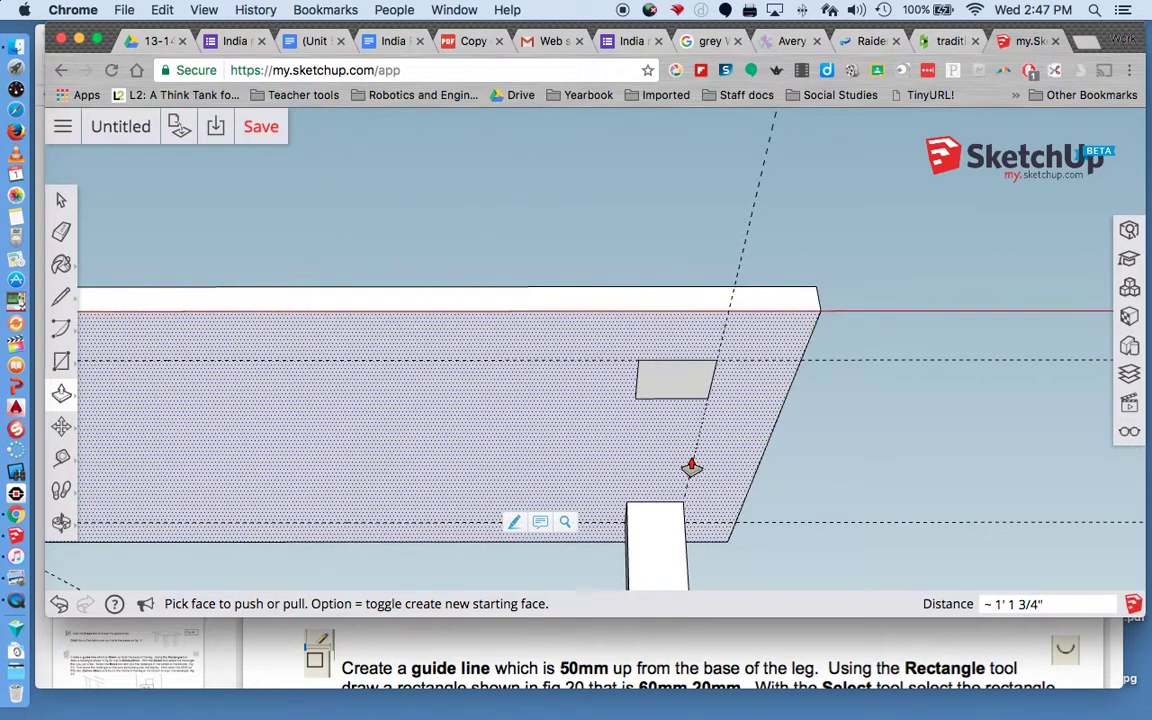
scroll(693, 467, "down", 4)
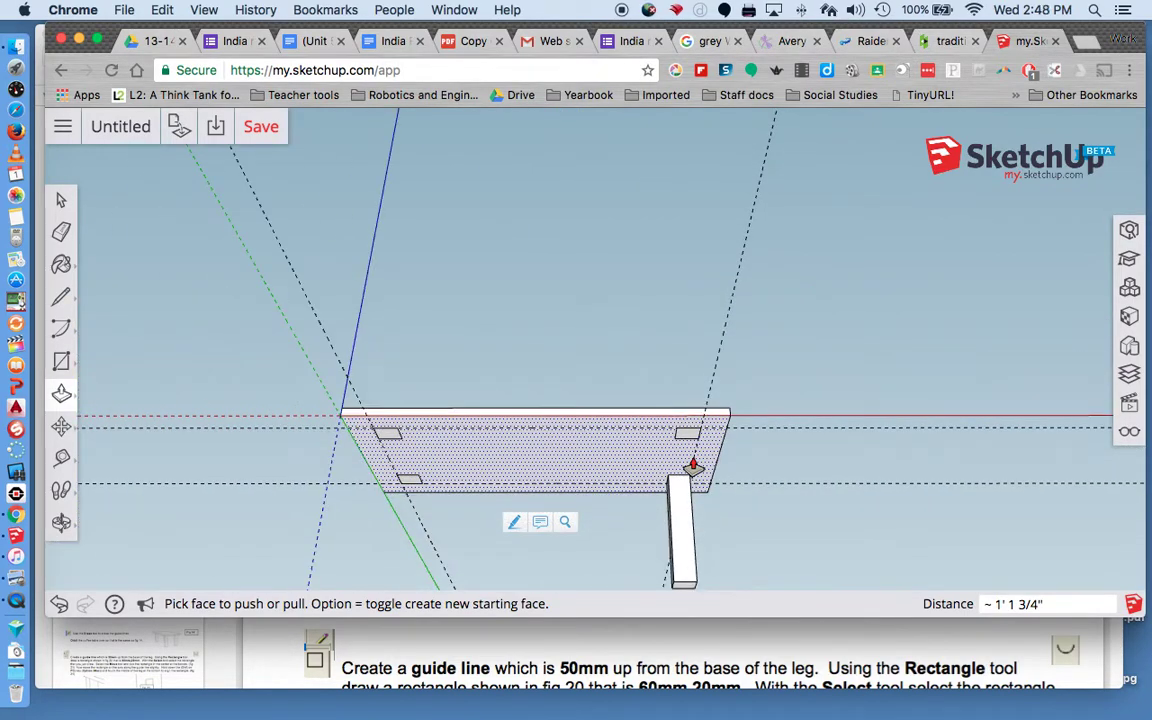
key("o")
left_click_drag(614, 488, 657, 365)
key("p")
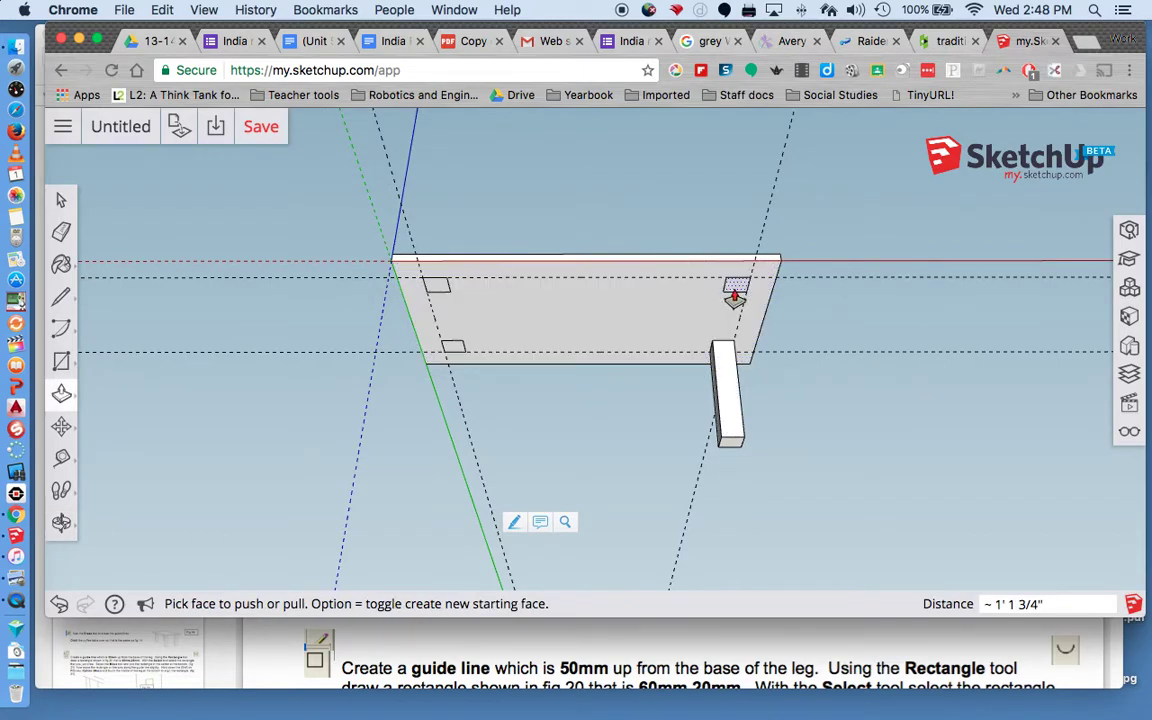
- Extrude a second leg from its small rectangle, undoing the mistaken repeat extrusions
double_click(737, 295)
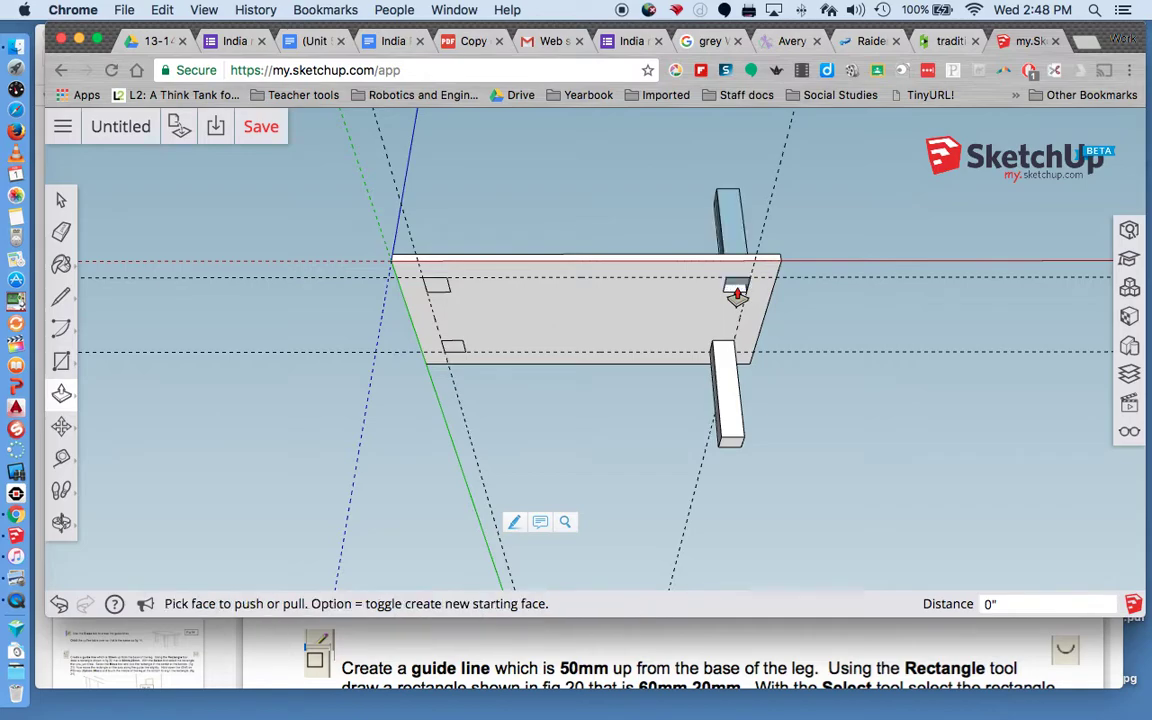
key("super+z")
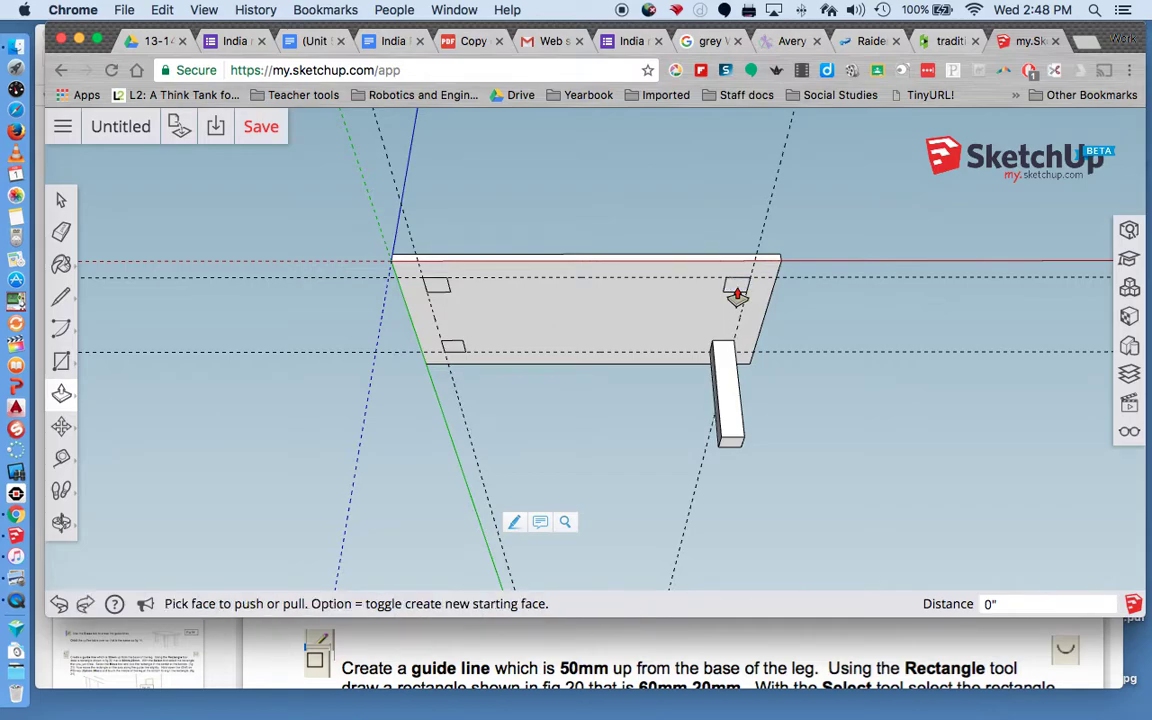
double_click(737, 295)
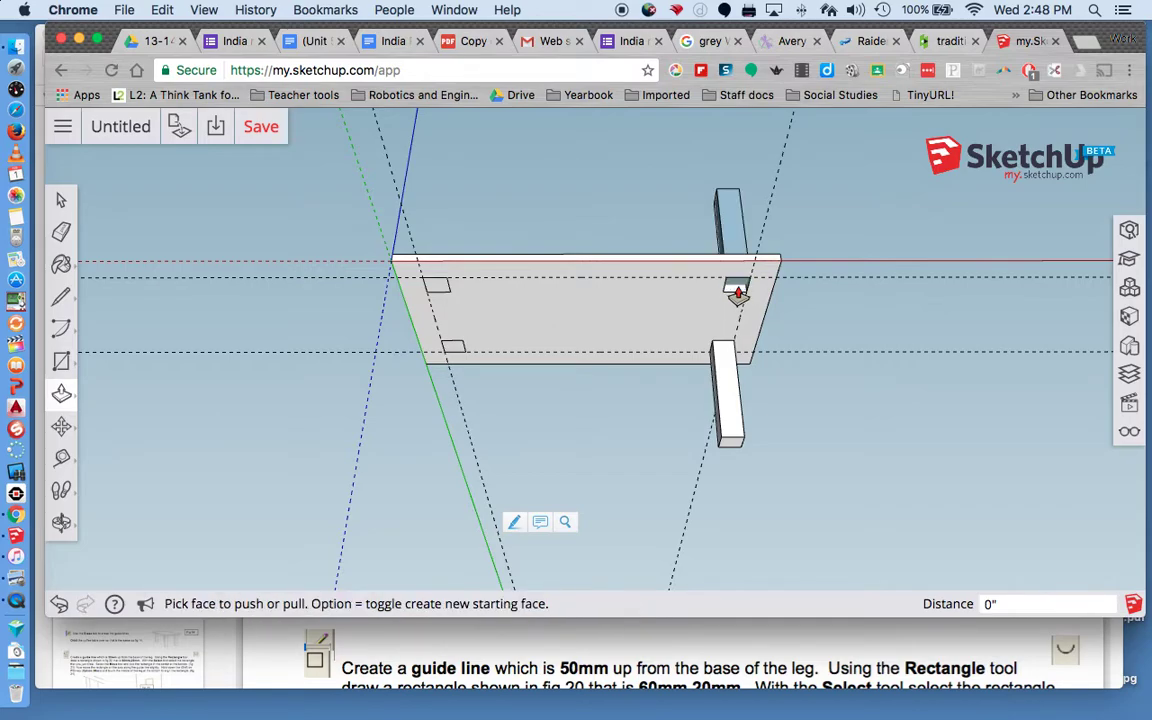
key("super+z")
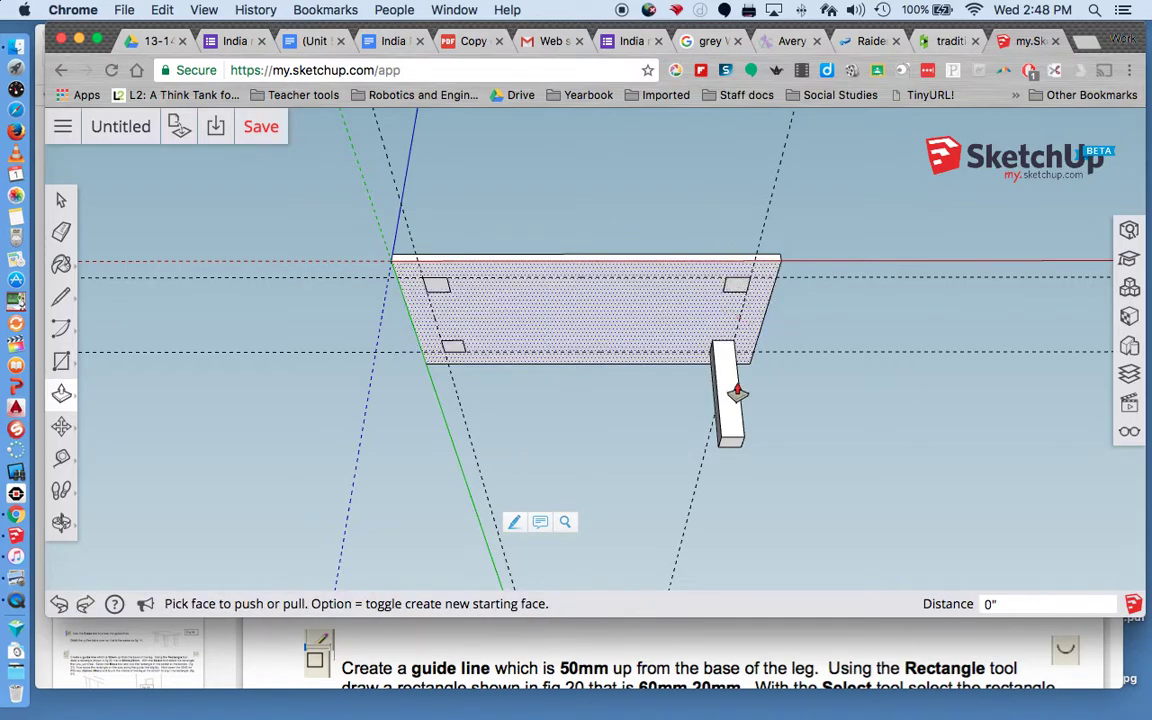
left_click(737, 291)
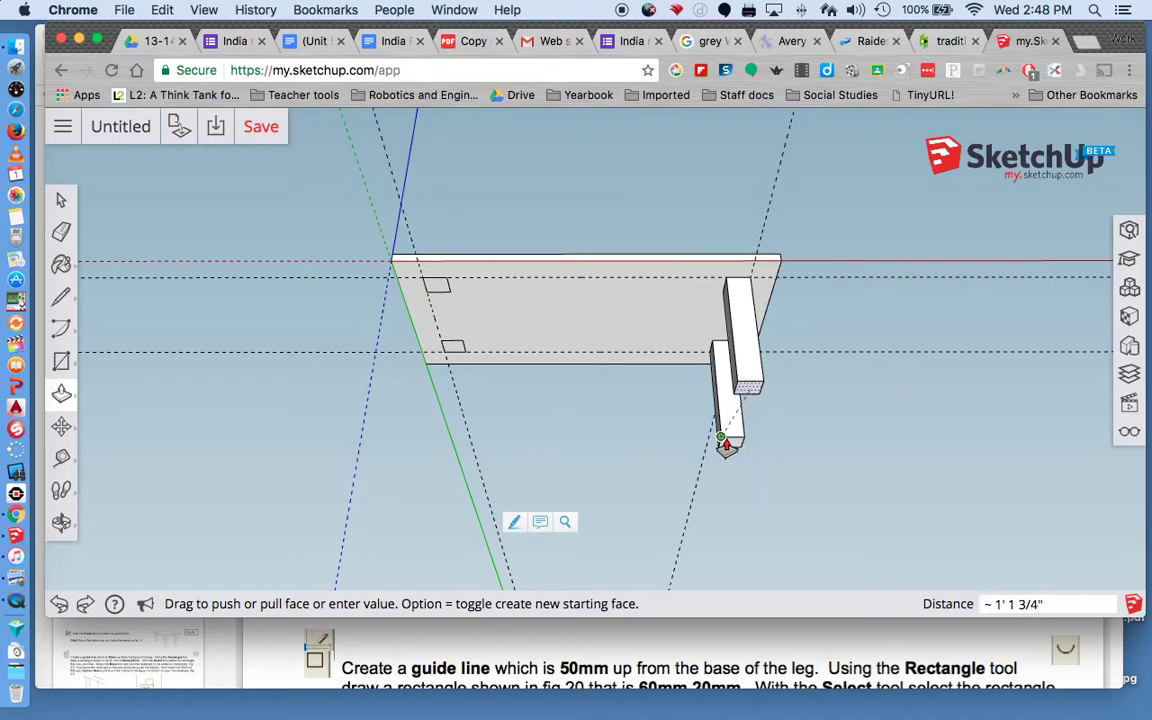
left_click(723, 443)
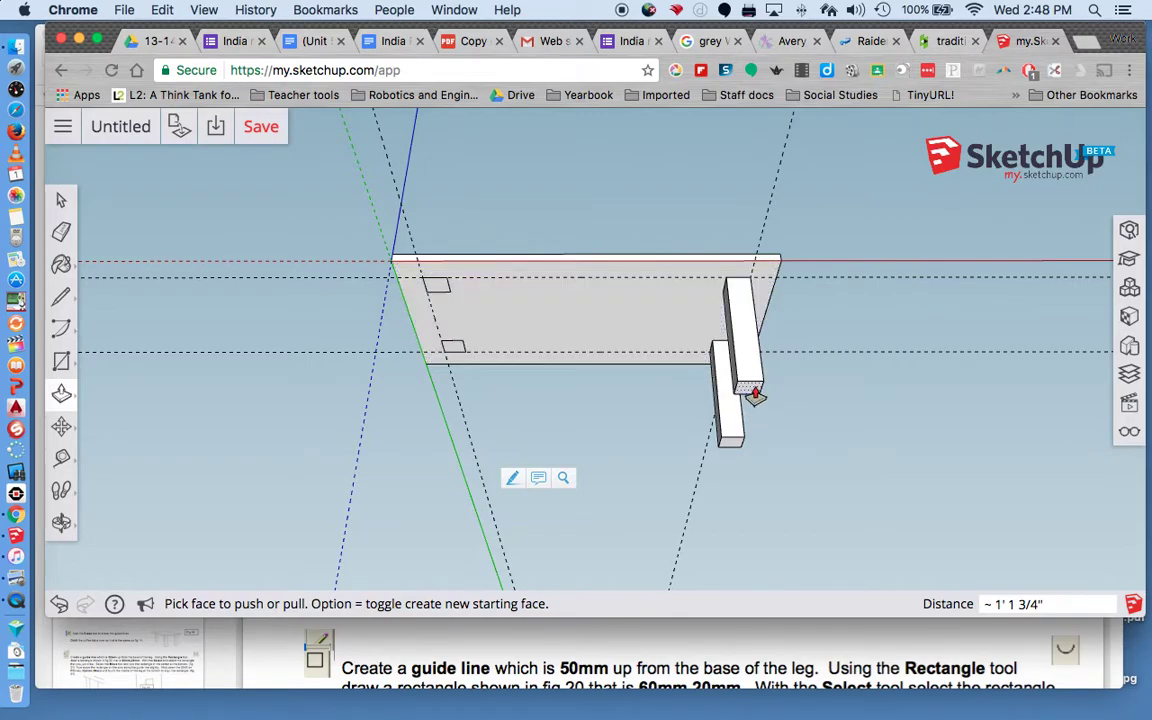
- Extrude the remaining leg rectangles to match the other legs' length
double_click(438, 297)
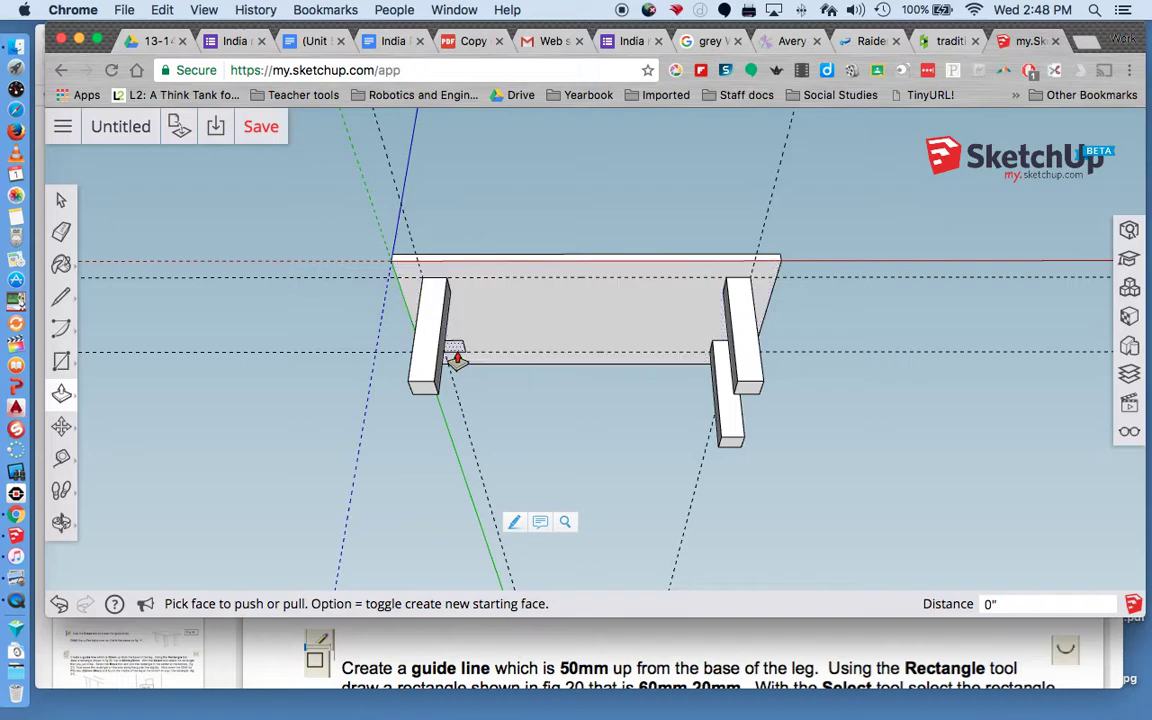
left_click_drag(460, 360, 746, 391)
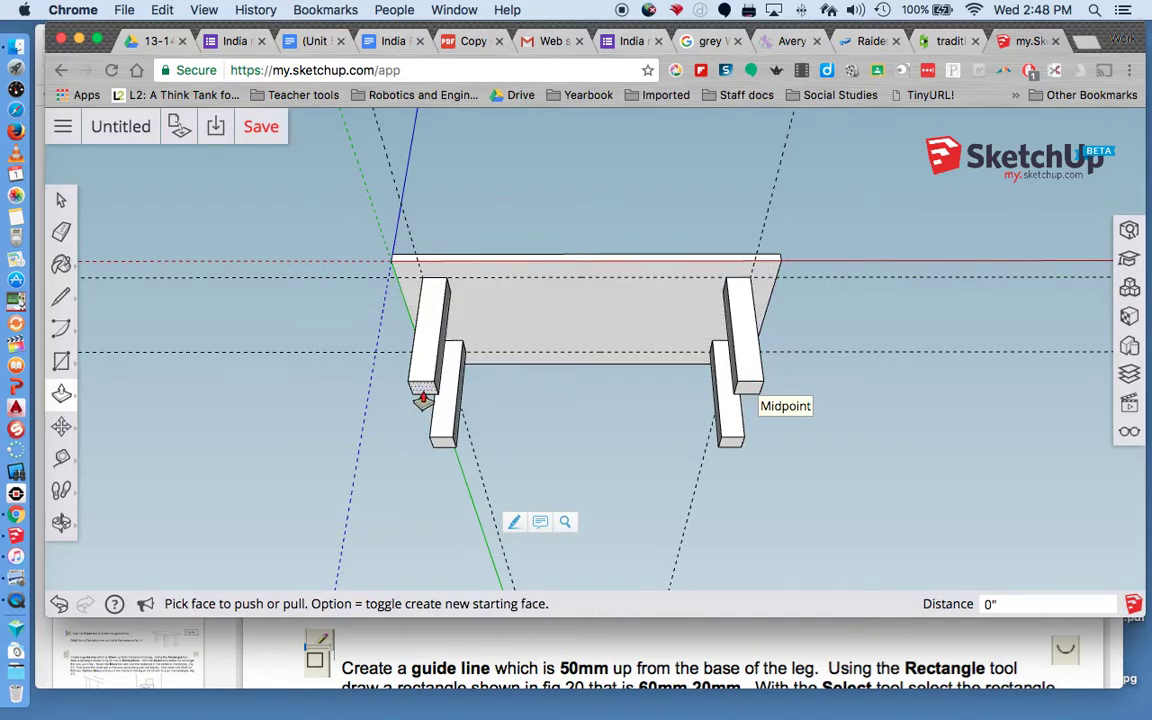
left_click_drag(423, 398, 715, 571)
- Orbit the table upright, erase the dashed guide lines, then bring up the instructions PDF
key("o")
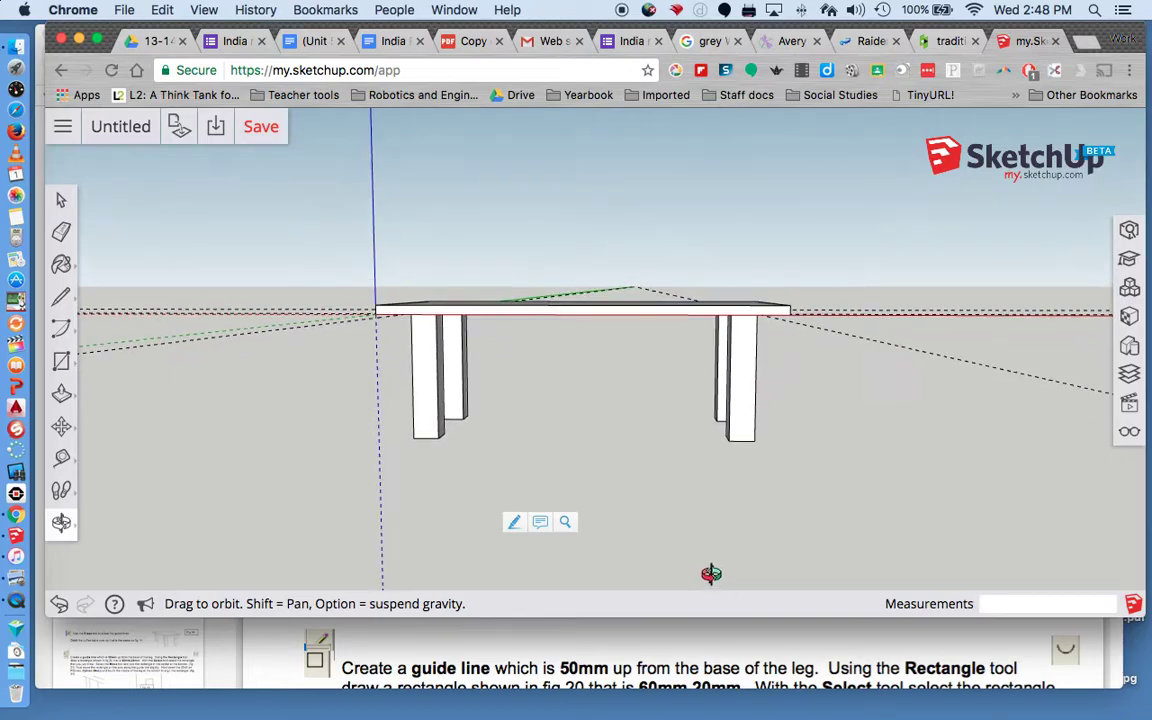
left_click_drag(702, 527, 632, 578)
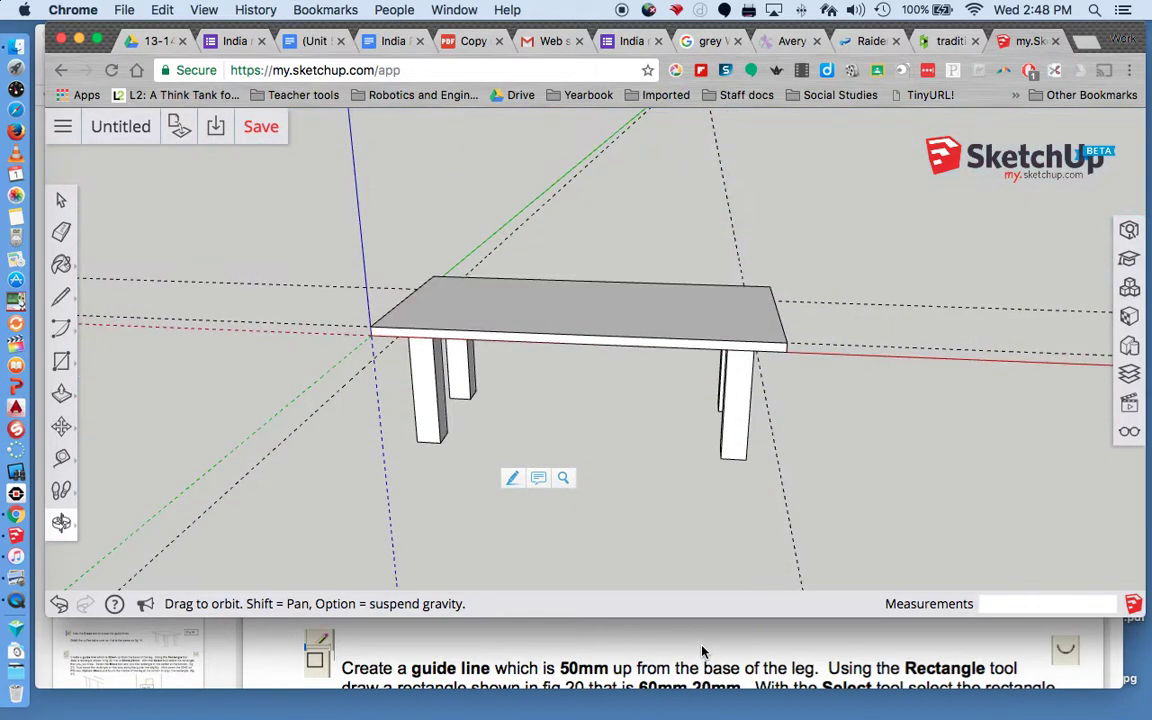
key("e")
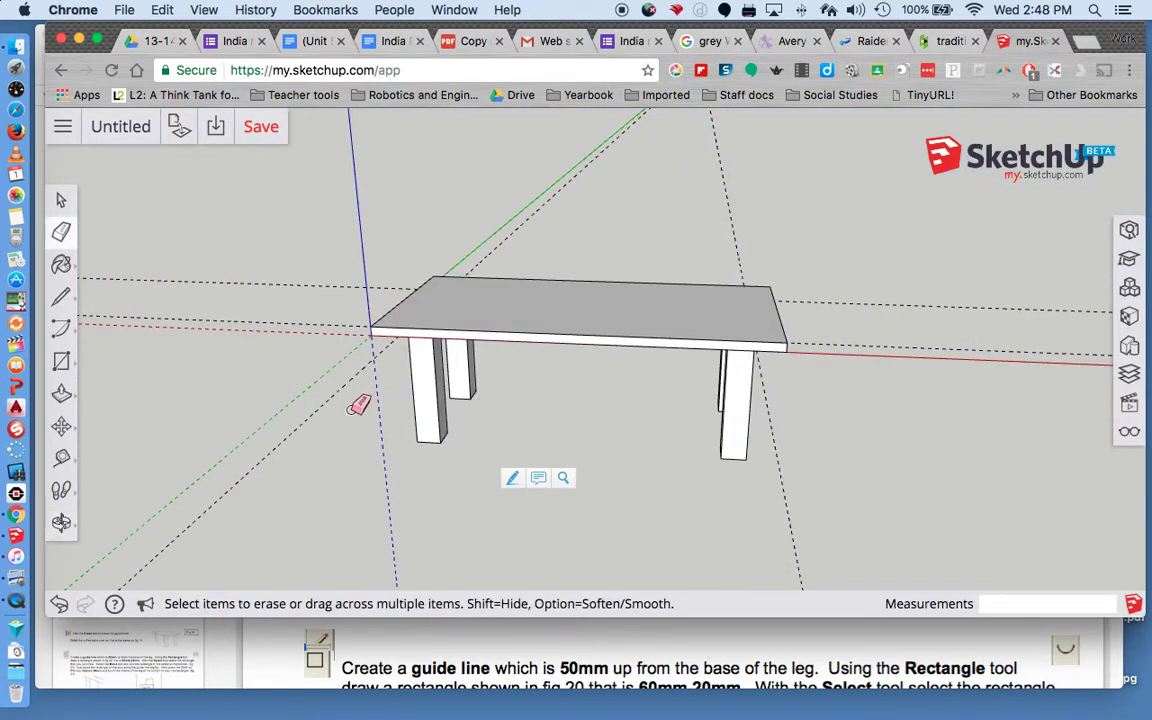
mouse_move(312, 400)
left_mouse_down()
mouse_move(296, 283)
mouse_move(311, 257)
mouse_move(300, 305)
left_mouse_up()
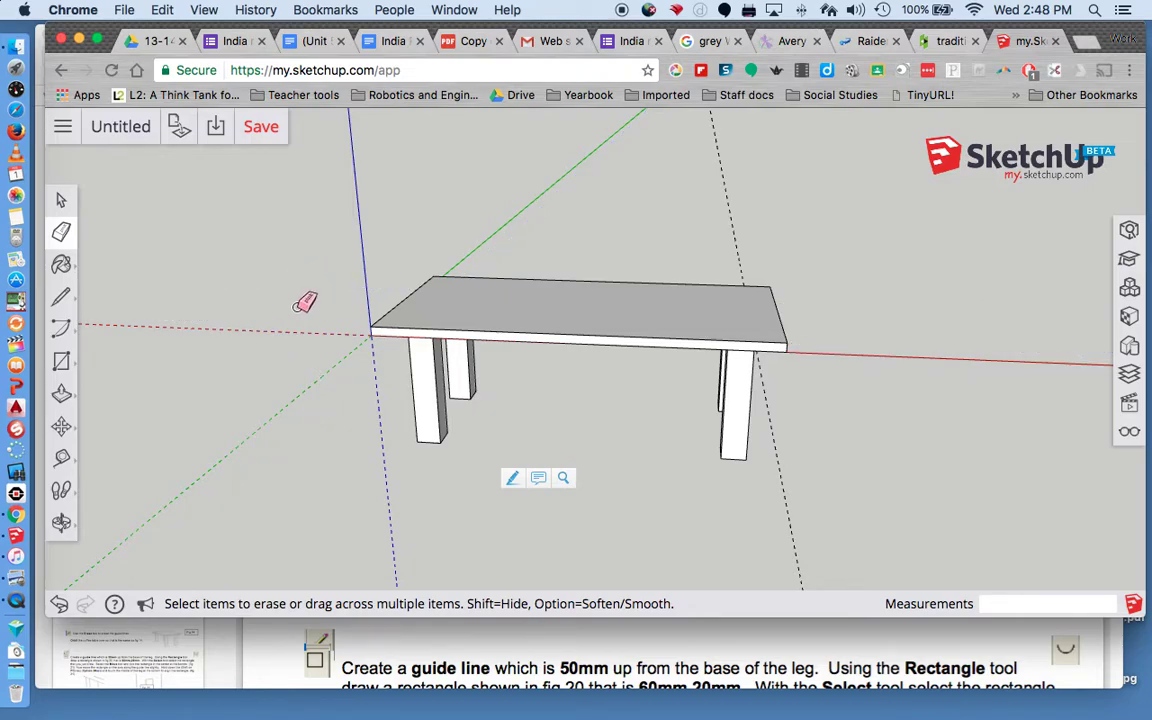
left_click(786, 503)
key("super+Tab")
scroll(668, 531, "down", 15)
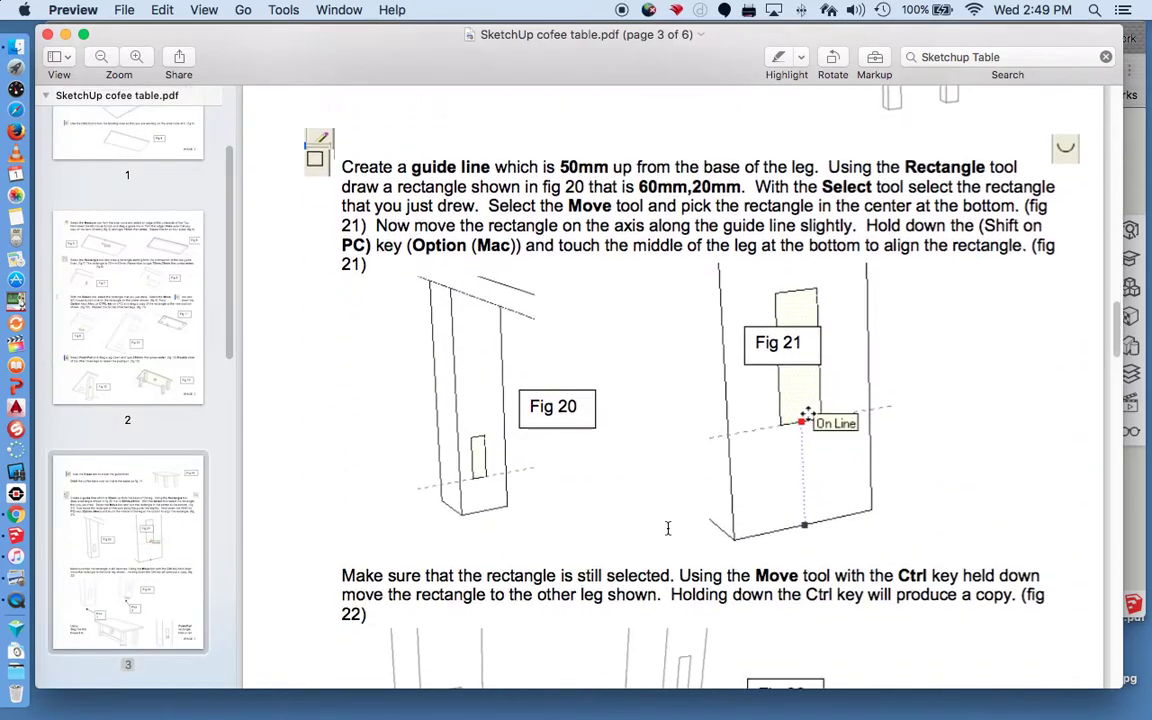
scroll(668, 536, "down", 20)
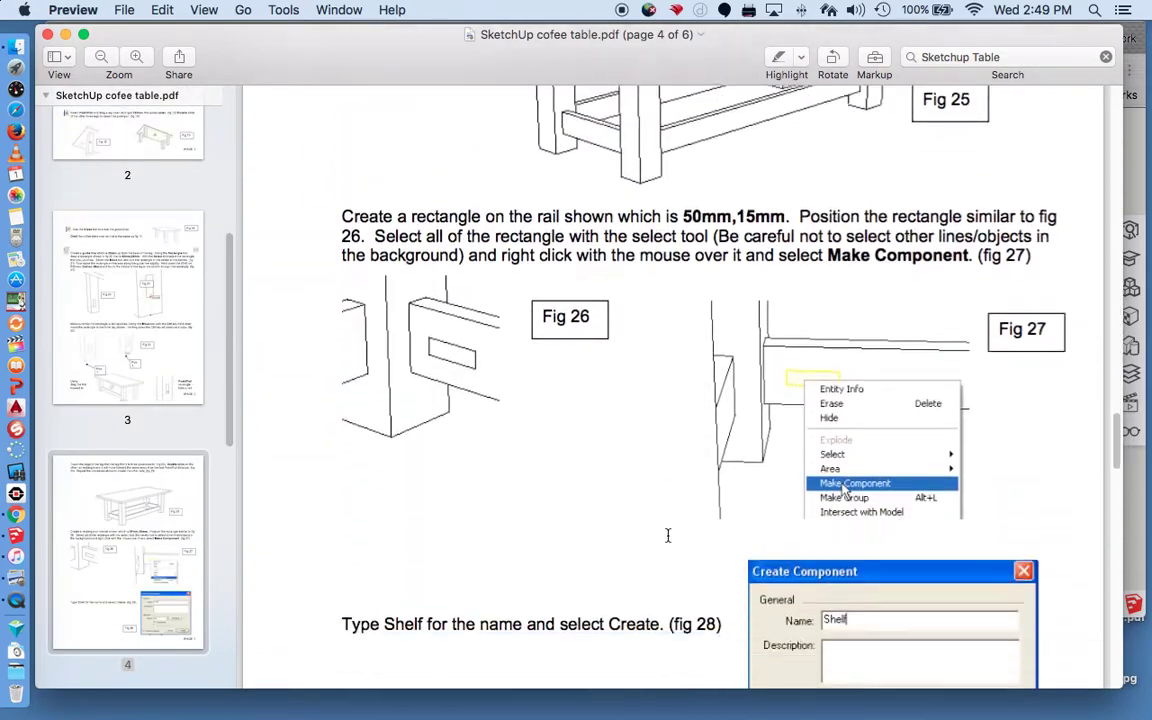
scroll(668, 536, "down", 20)
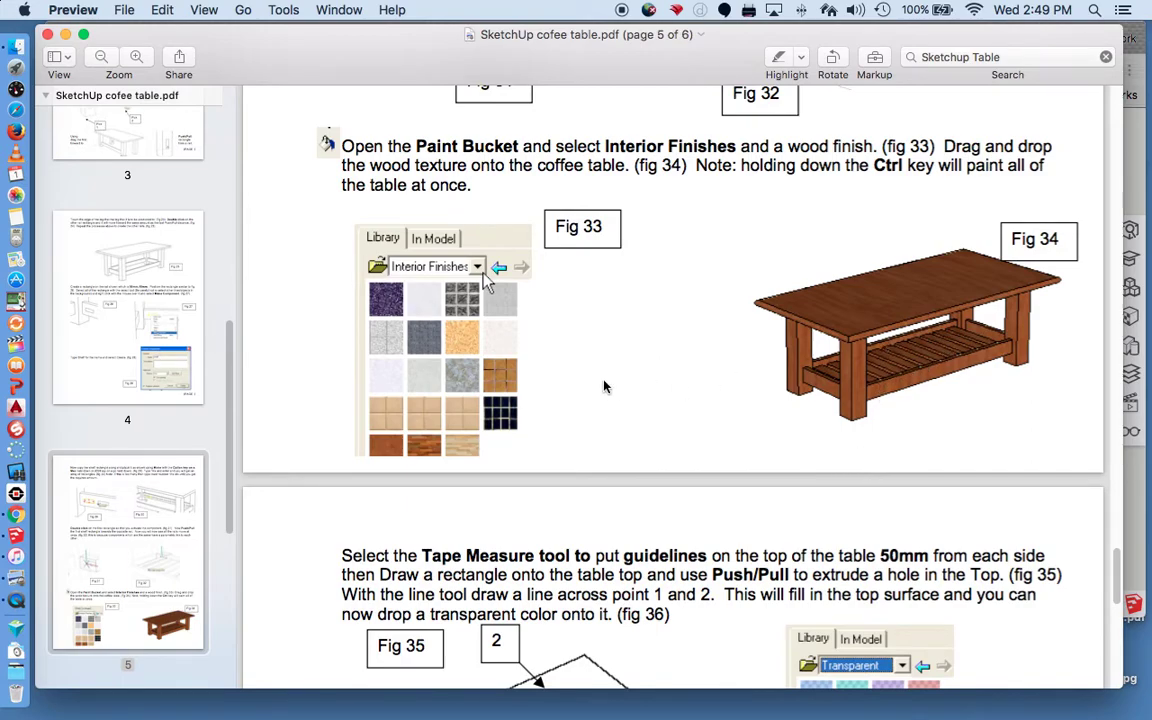
scroll(604, 386, "up", 5)
scroll(604, 386, "down", 8)
scroll(604, 386, "down", 5)
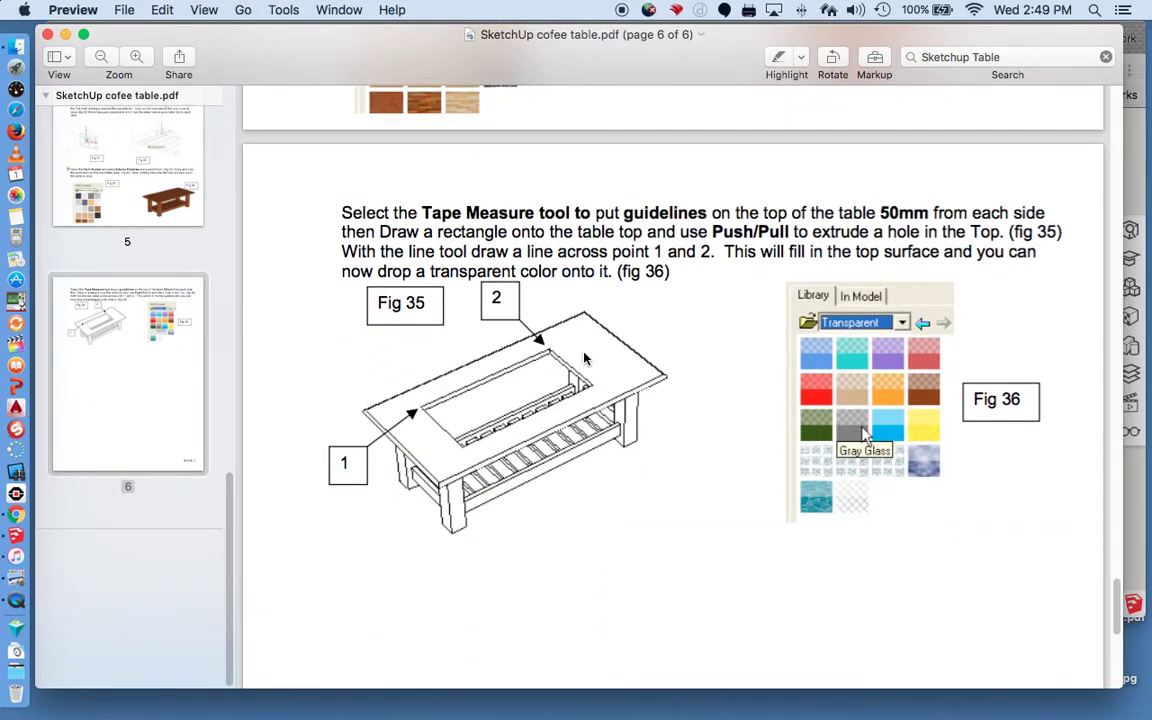
scroll(585, 358, "up", 15)
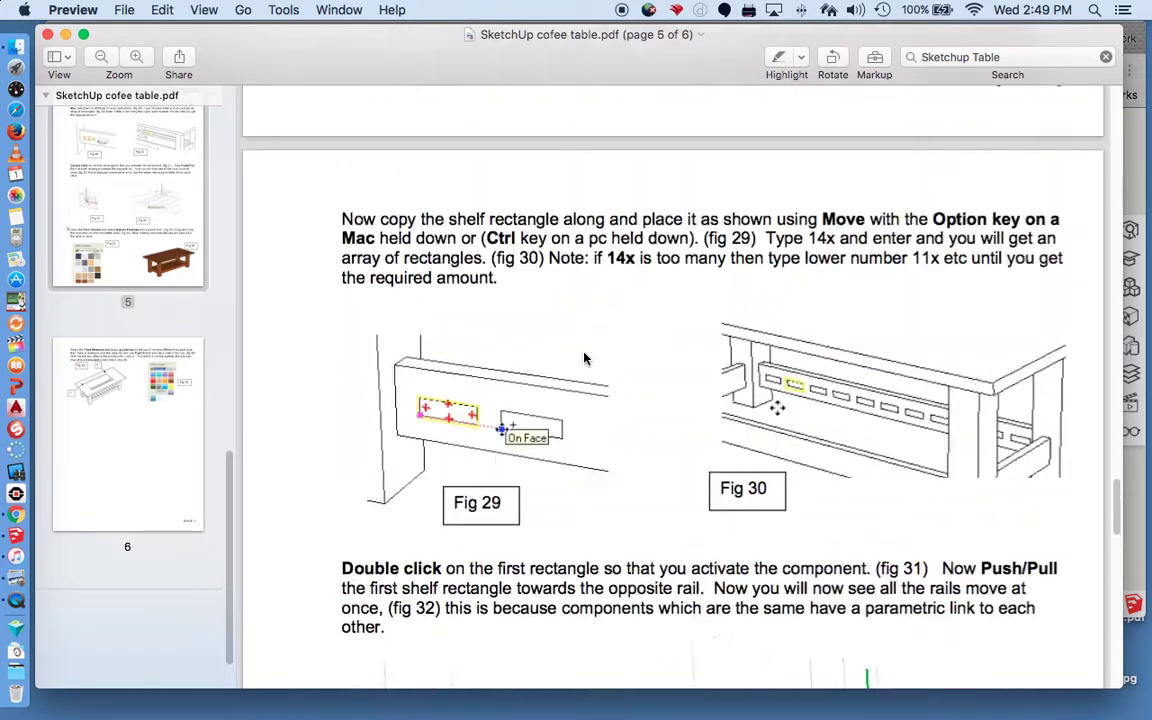
scroll(585, 358, "up", 20)
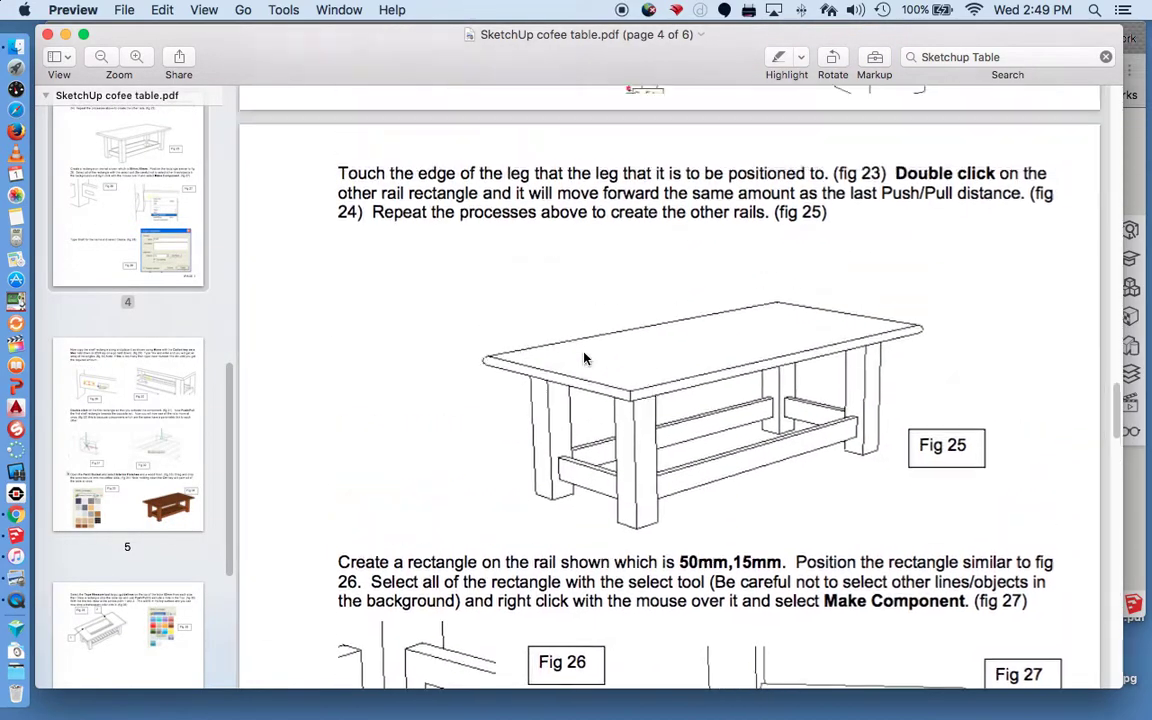
scroll(585, 358, "up", 5)
scroll(584, 342, "down", 6)
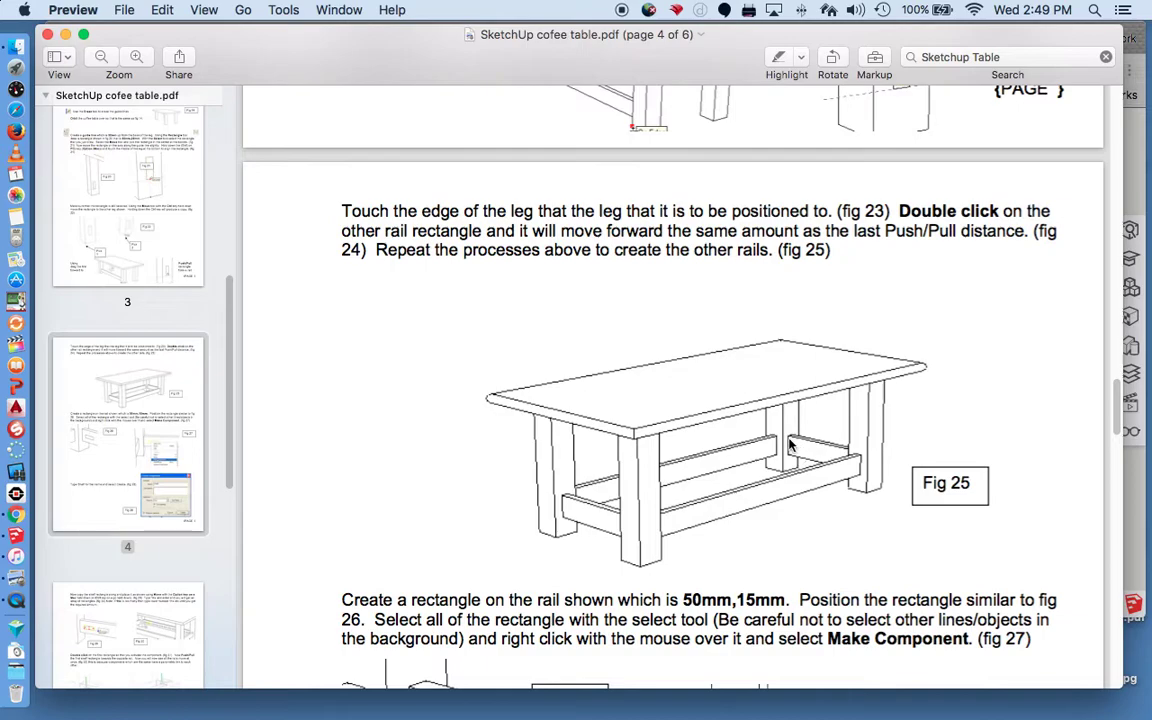
scroll(878, 479, "up", 10)
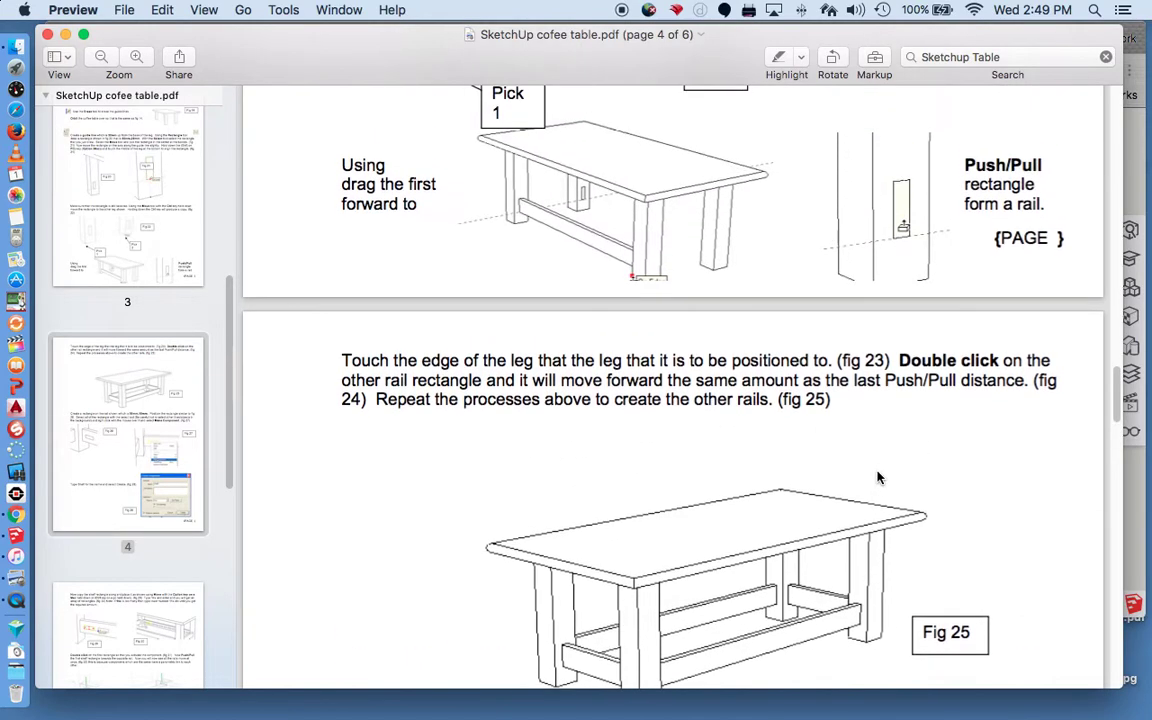
scroll(878, 479, "up", 5)
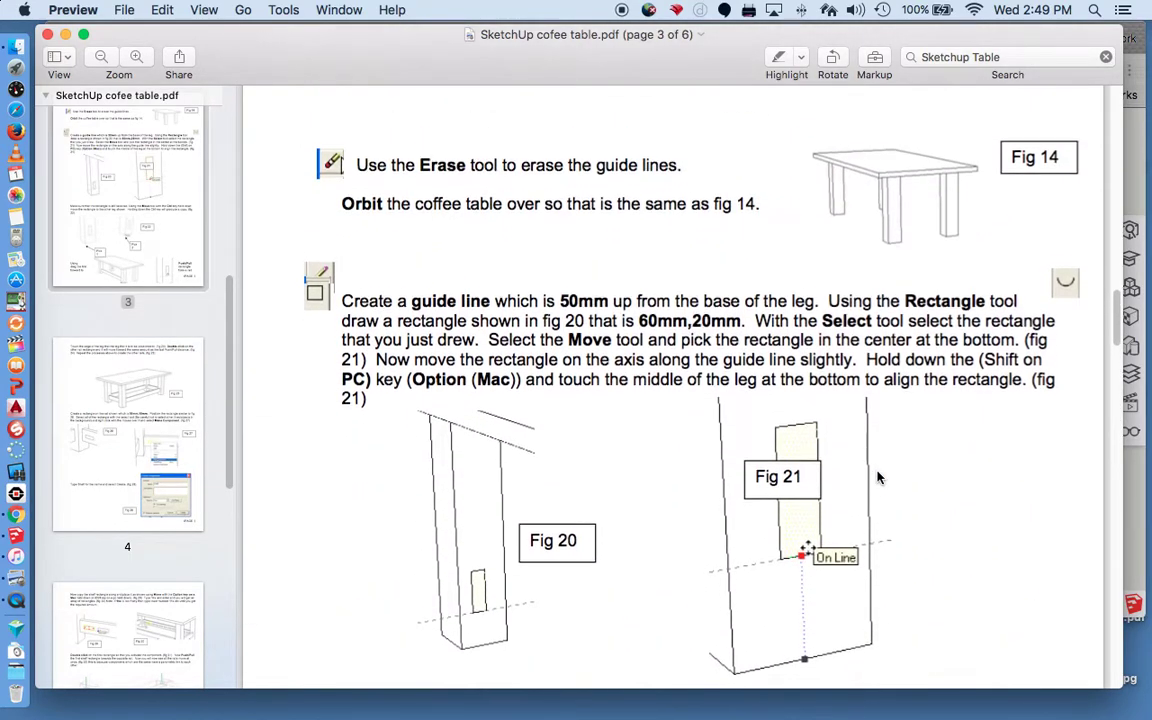
scroll(878, 479, "down", 5)
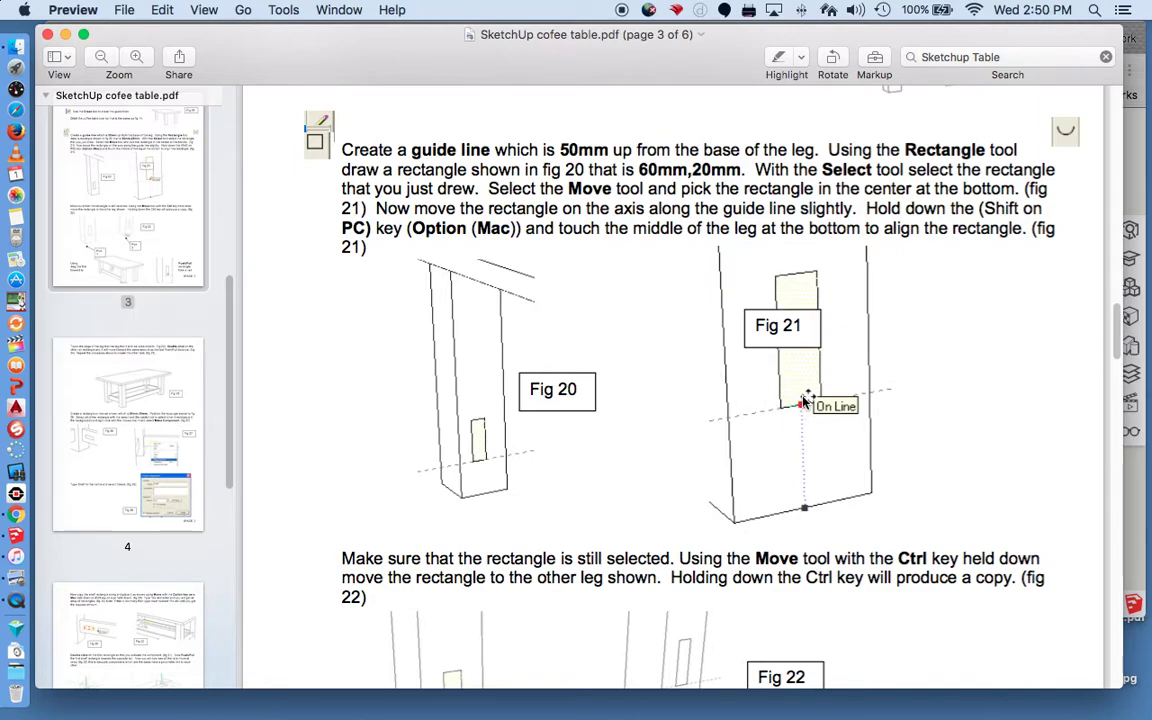
- Return to the model and orbit to look between the legs
key("super+Tab")
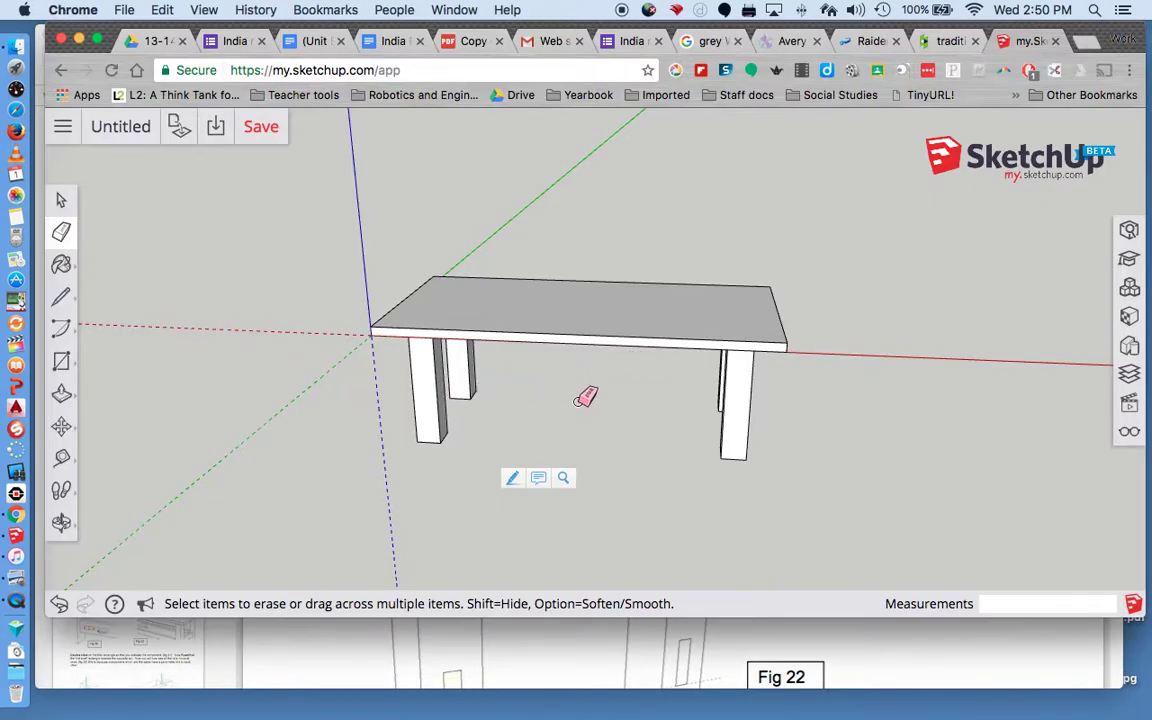
key("o")
left_click_drag(645, 419, 240, 336)
left_click_drag(675, 473, 645, 463)
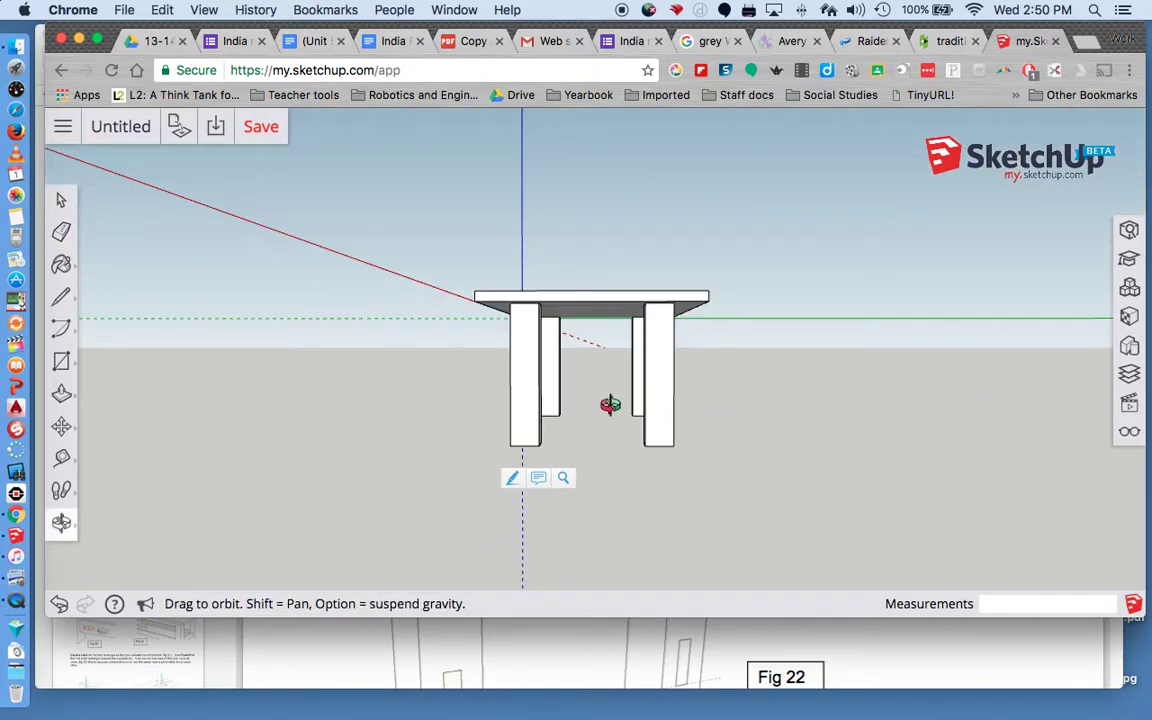
scroll(610, 402, "down", 5)
scroll(610, 403, "up", 10)
scroll(609, 404, "down", 2)
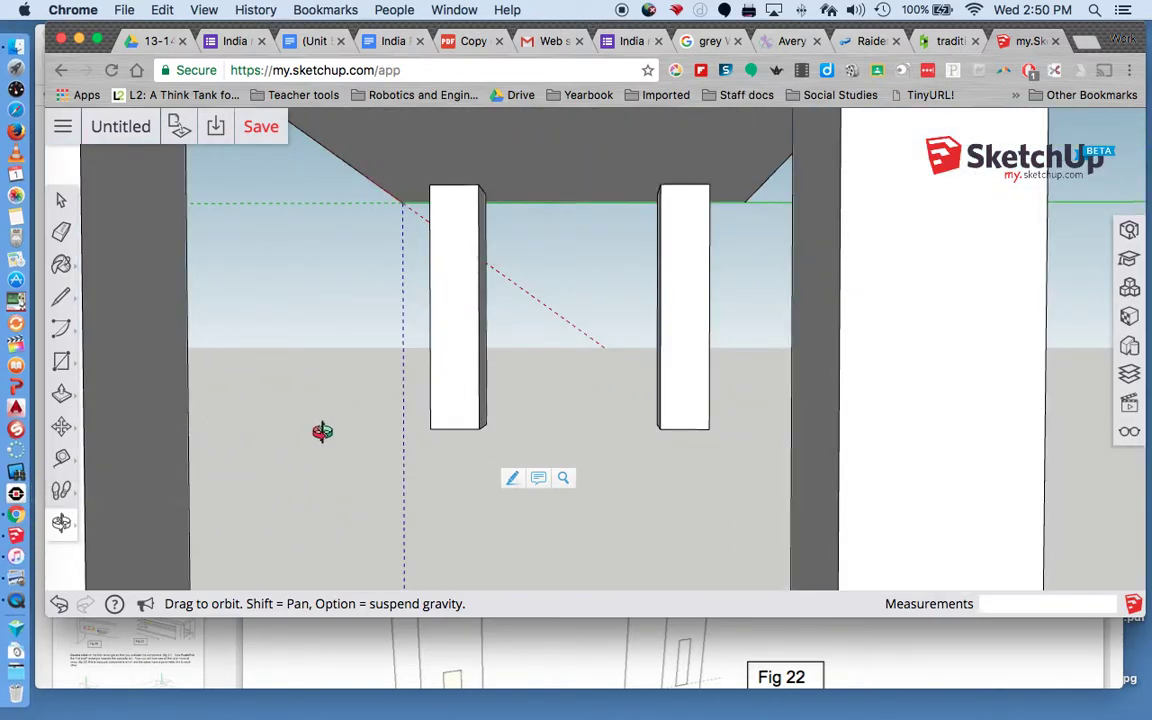
- Place vertical guide lines down the front faces of the left and right legs
key("t")
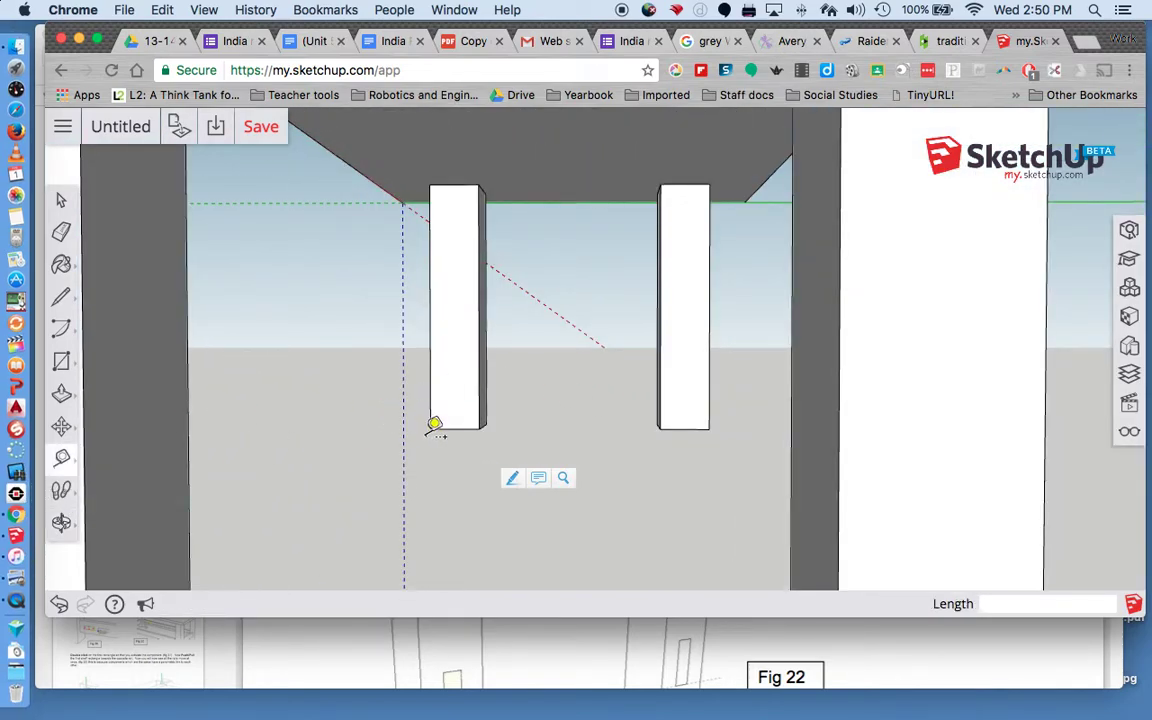
left_click(454, 429)
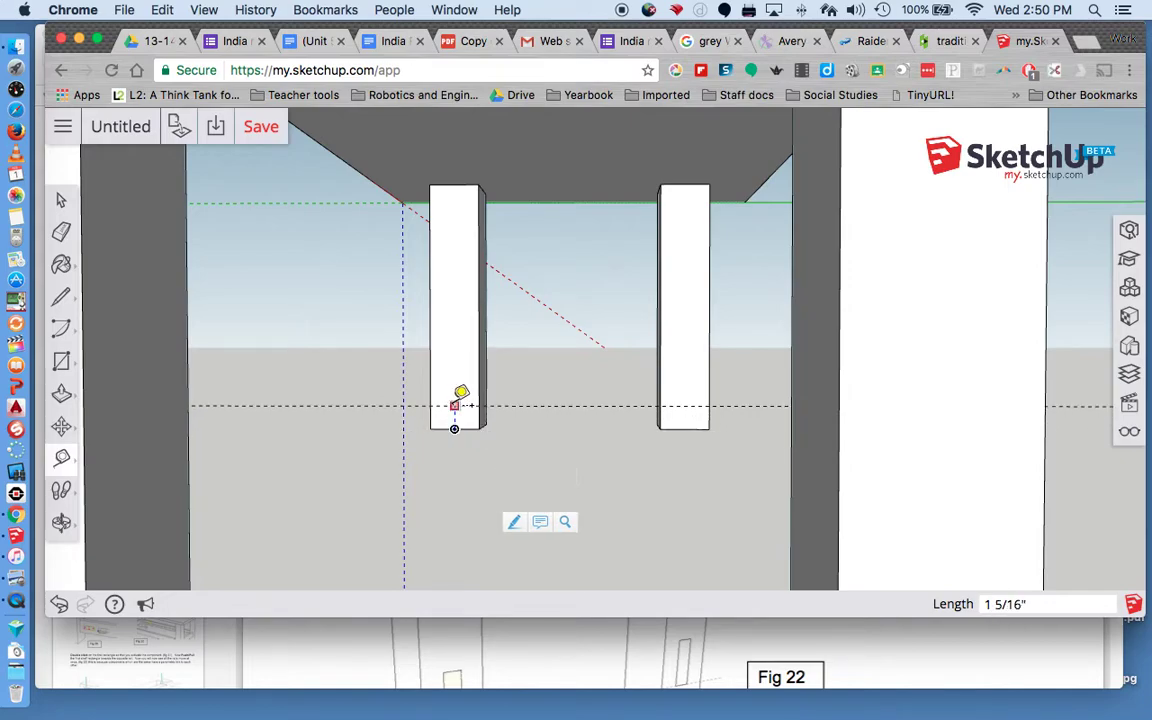
type("50mm")
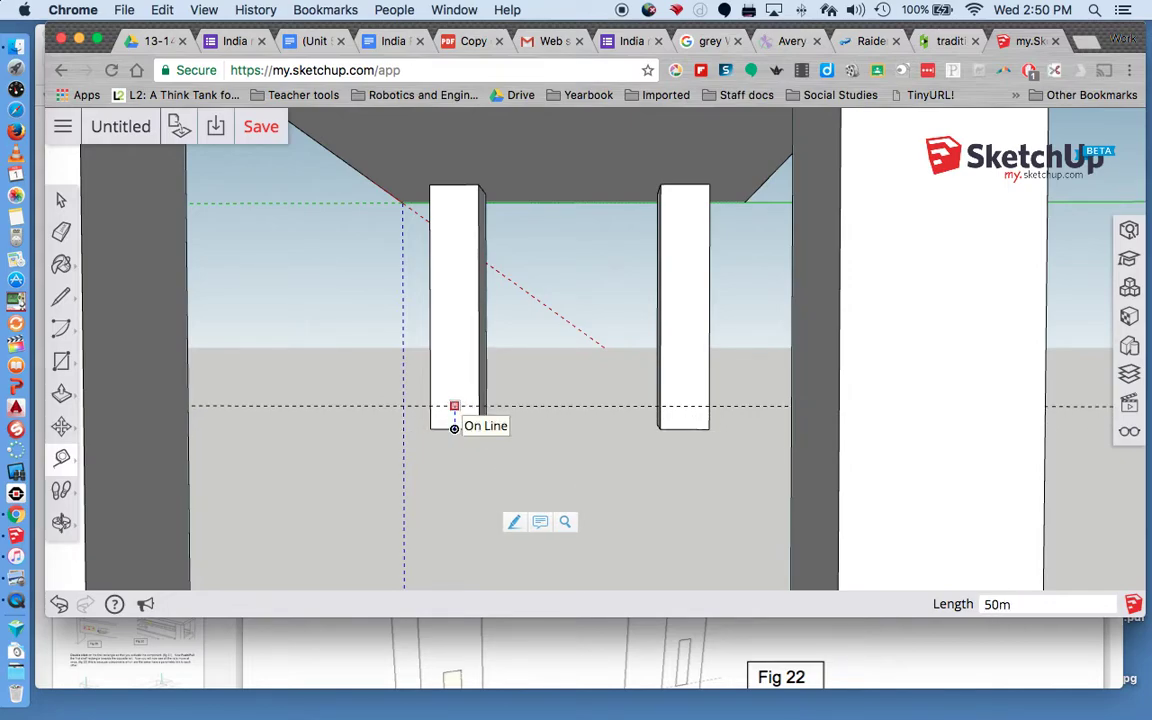
left_click(431, 351)
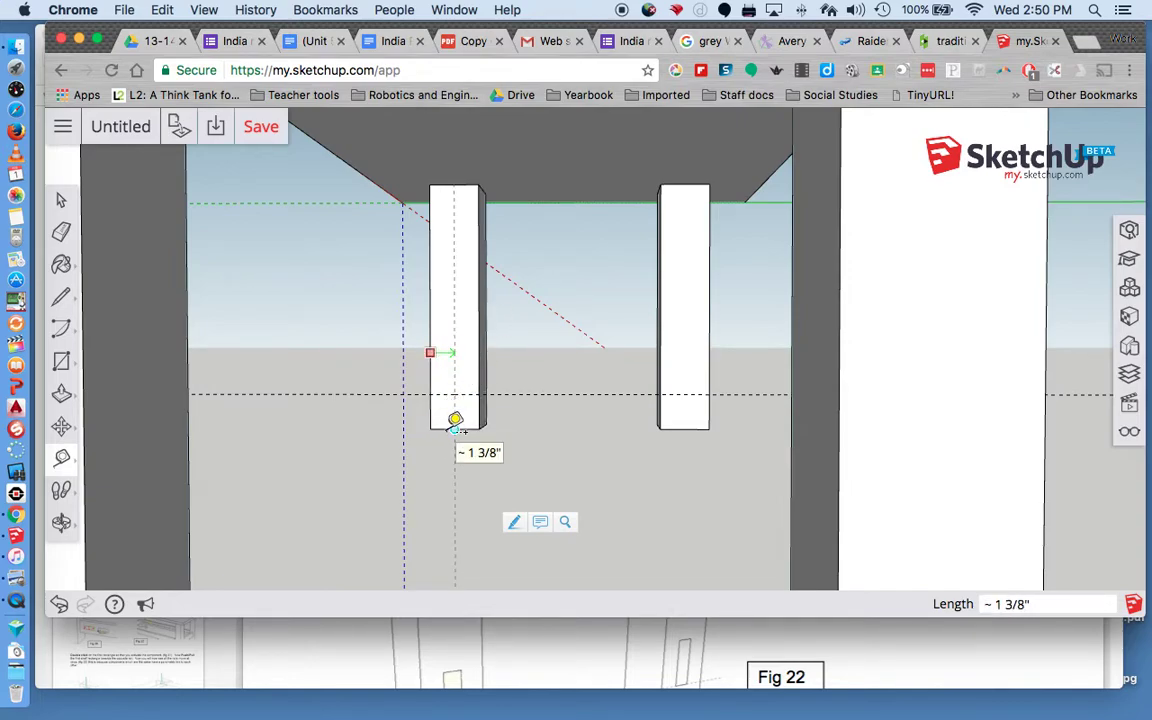
scroll(456, 418, "down", 5)
scroll(455, 418, "up", 8)
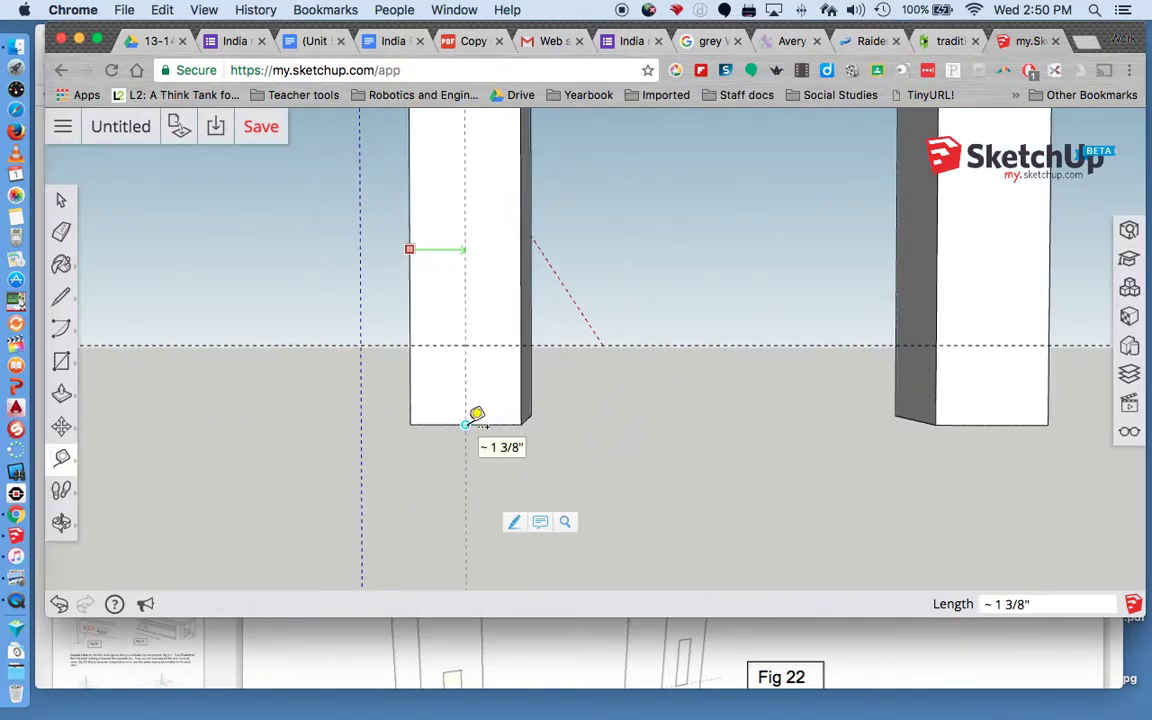
left_click(465, 424)
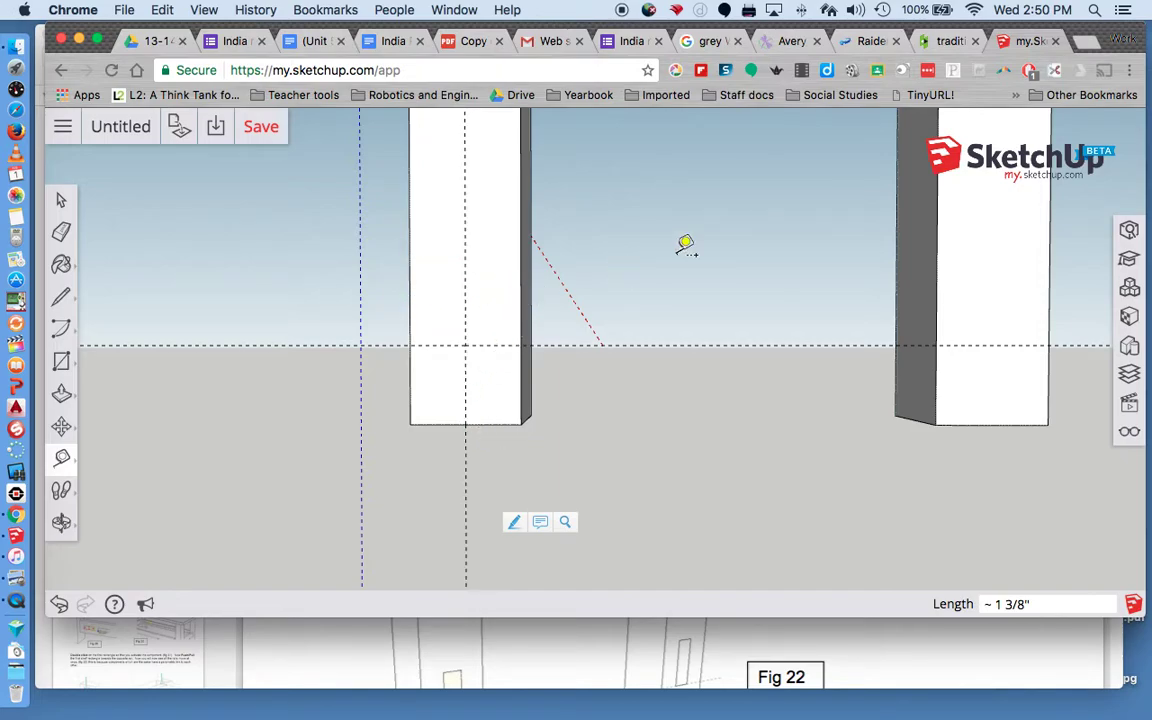
left_click(935, 291)
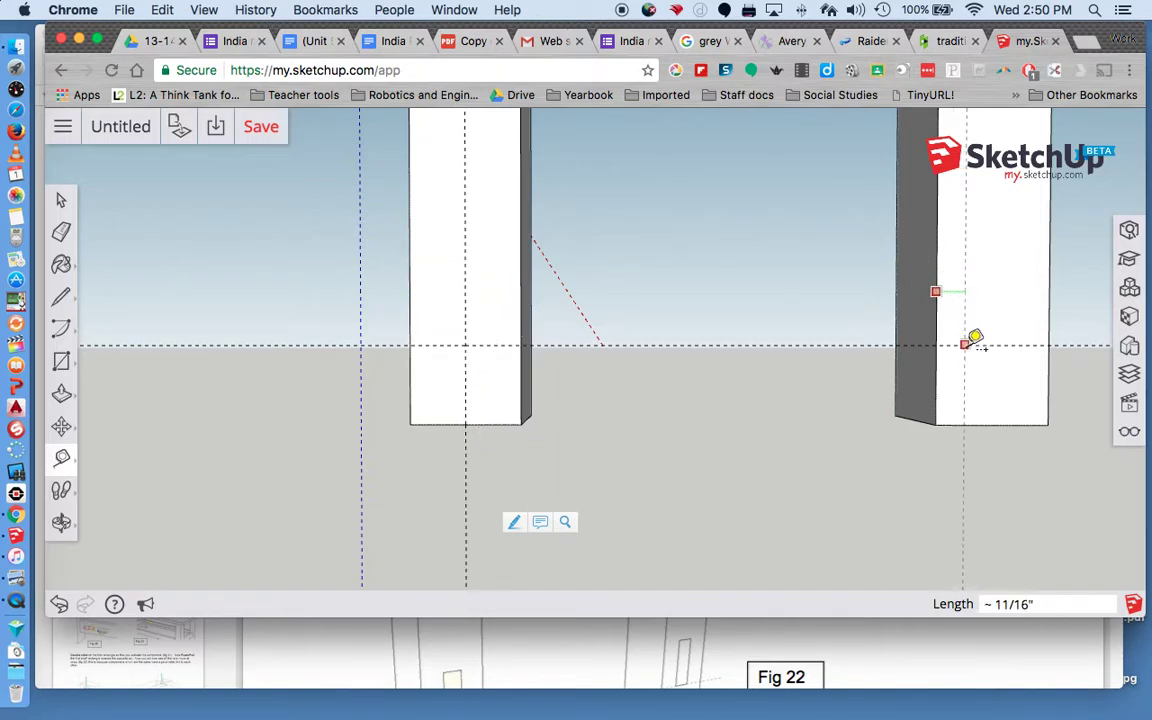
left_click(1010, 422)
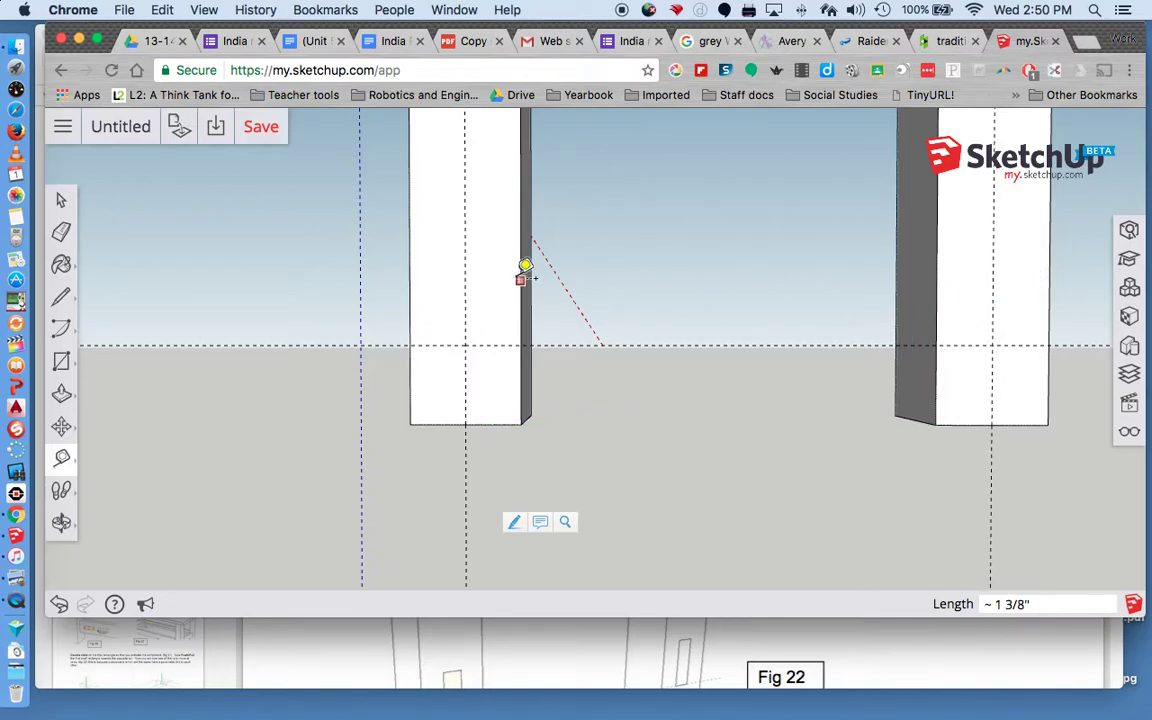
- Add a guide 50mm up from the leg's bottom corner and a vertical guide across its face
key("o")
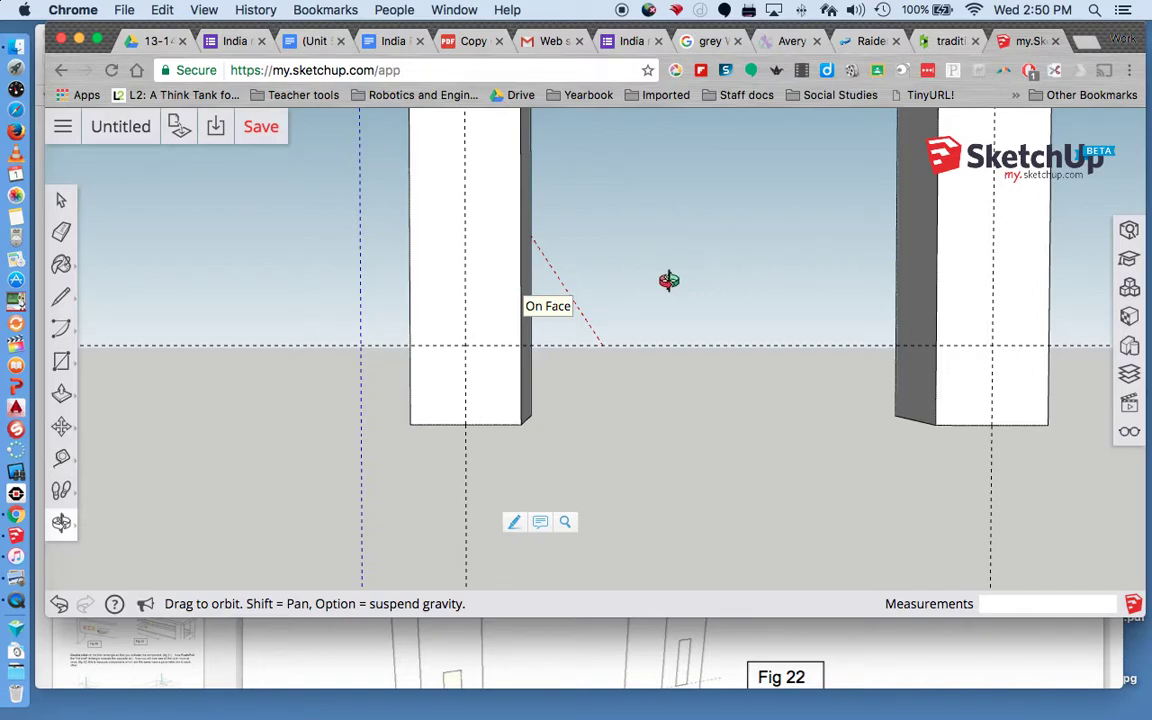
left_click_drag(545, 301, 784, 360)
left_click_drag(787, 249, 902, 360)
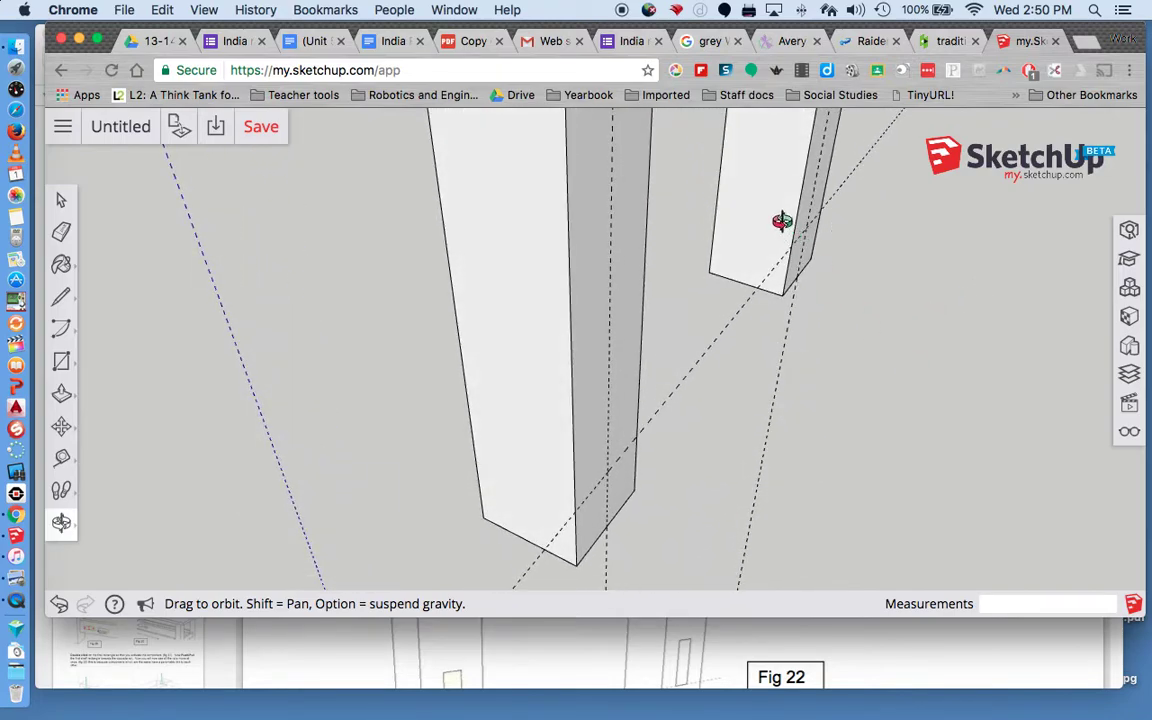
key("t")
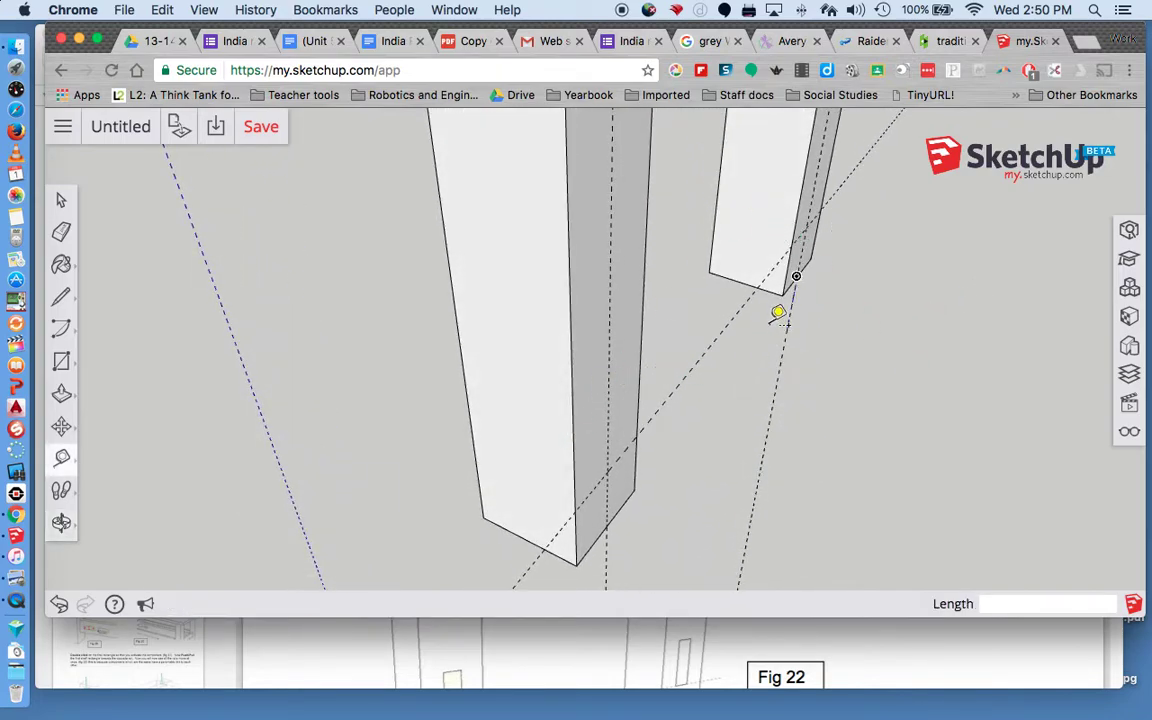
left_click(733, 277)
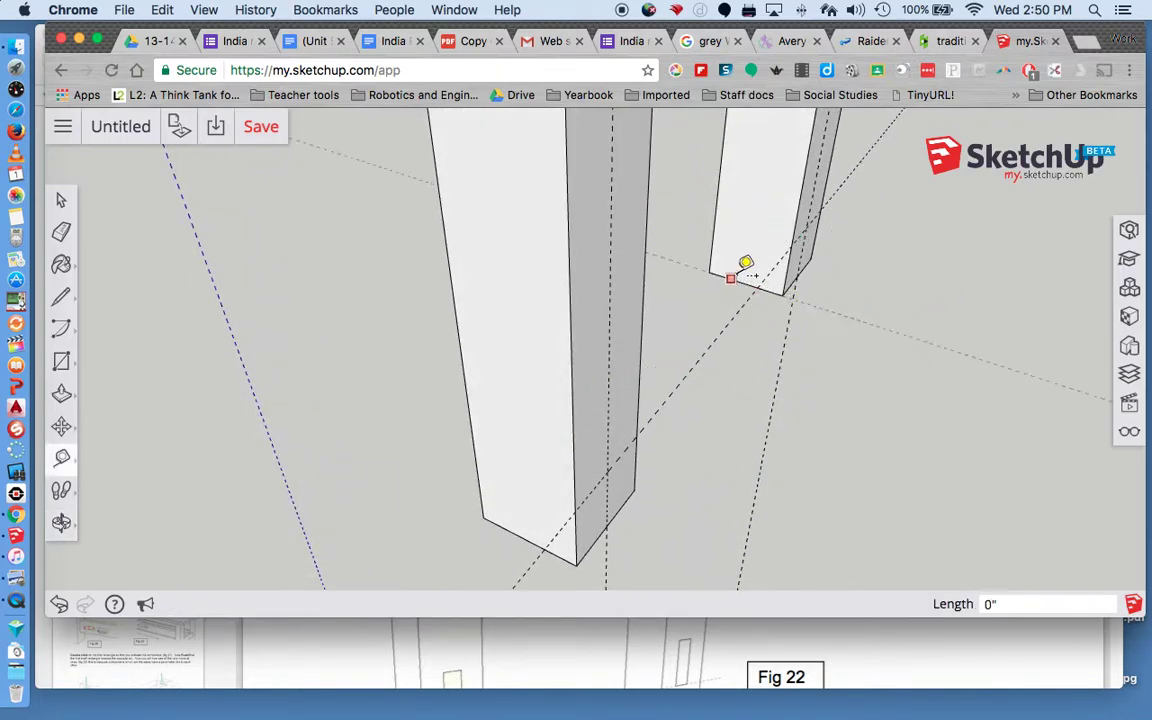
left_click(777, 219)
type("50mm")
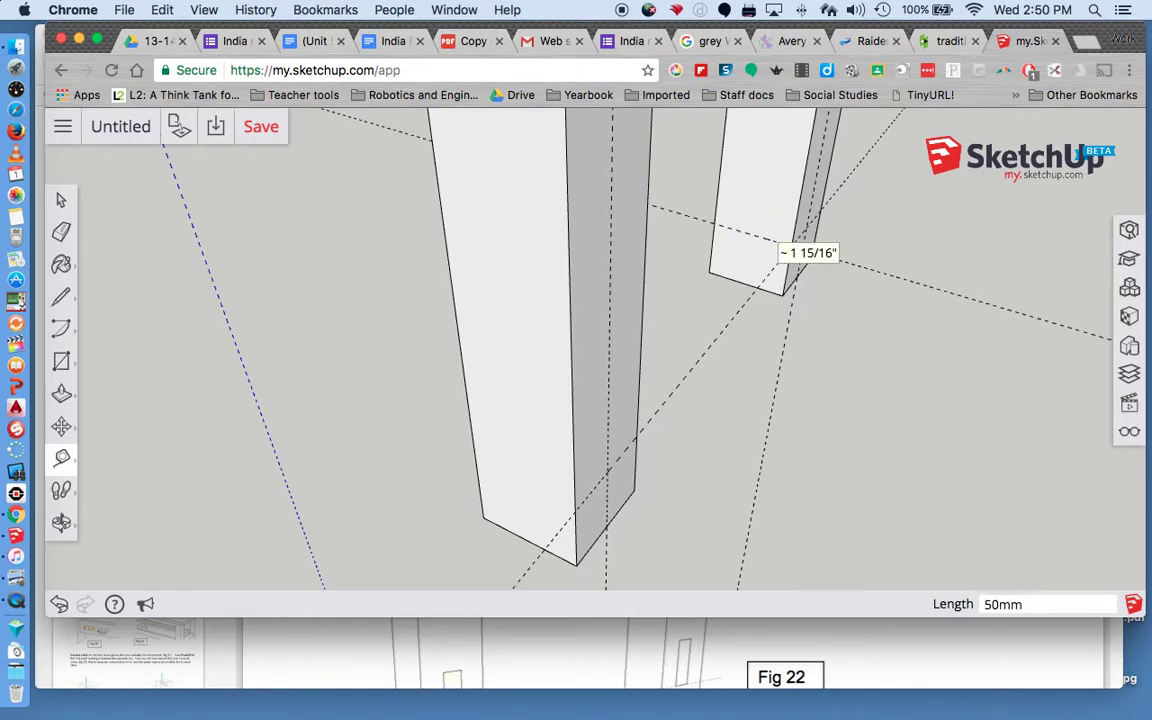
key("Return")
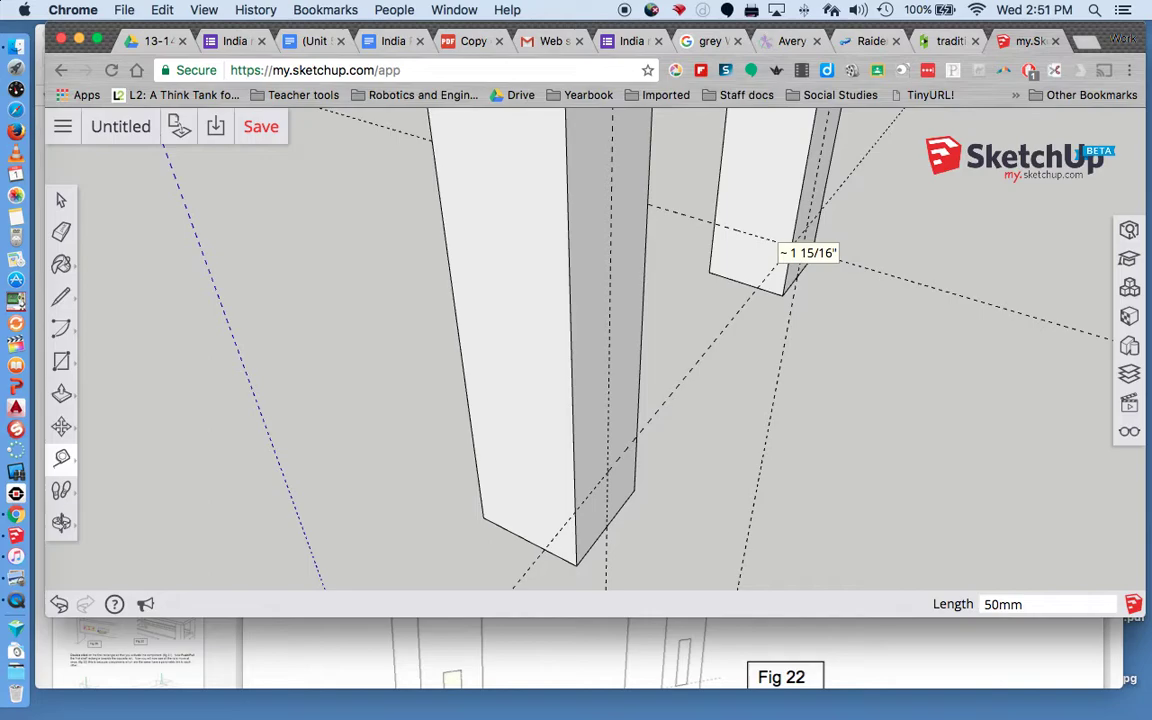
left_click(716, 200)
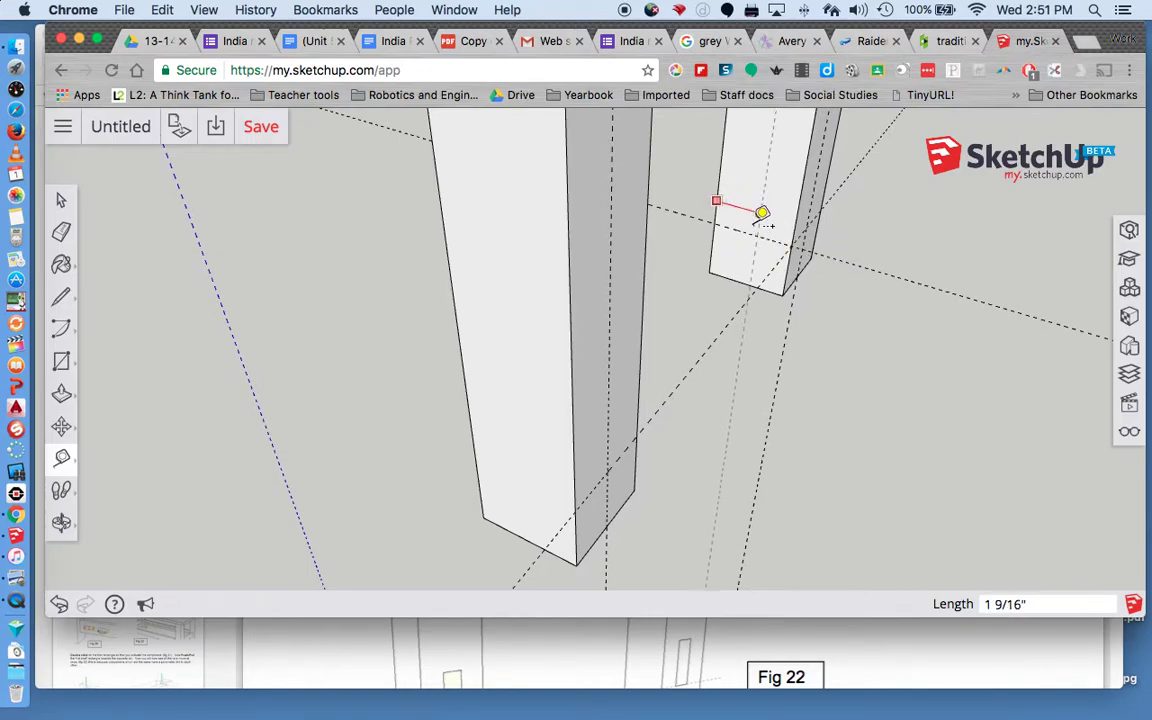
left_click(751, 268)
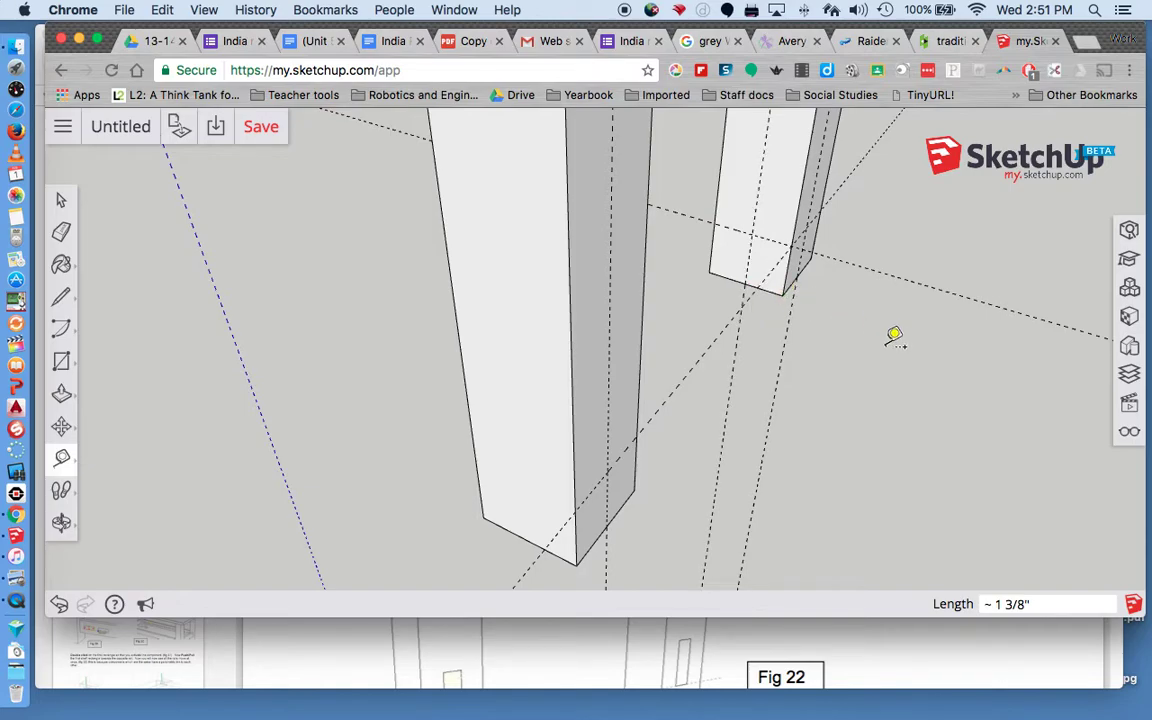
- Draw a 60mm × 20mm rectangle on the left leg's front face above the 50mm guide
key("o")
left_click_drag(864, 296, 507, 172)
key("r")
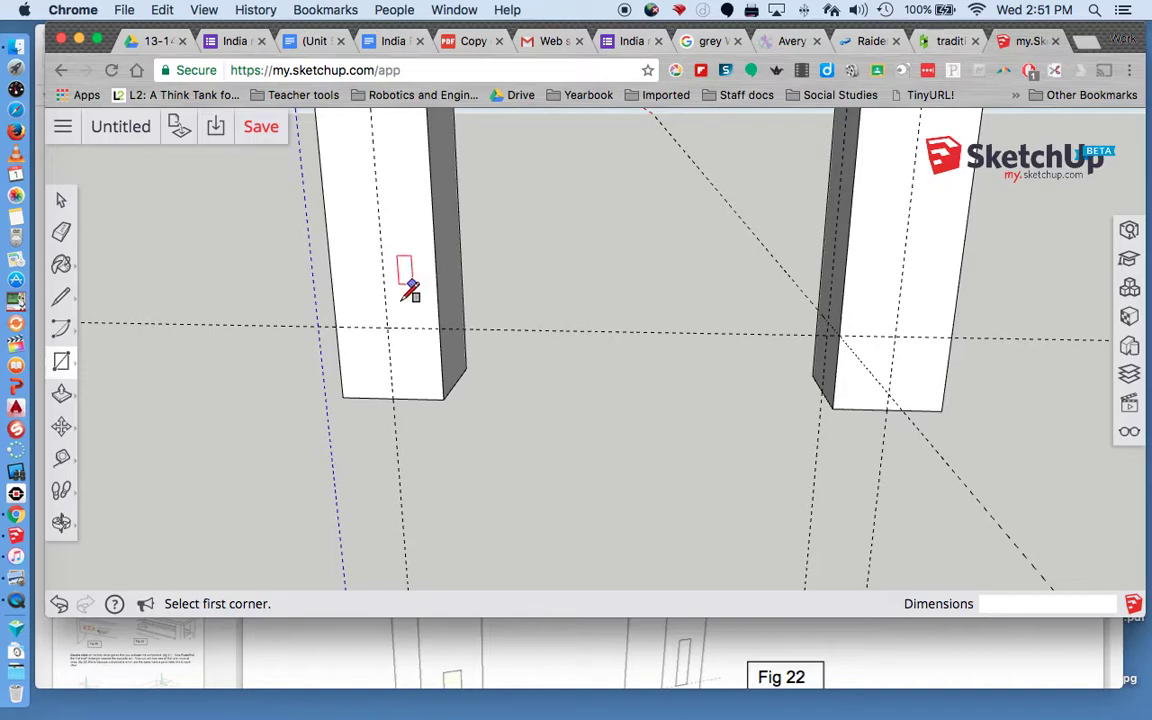
key("super+Tab")
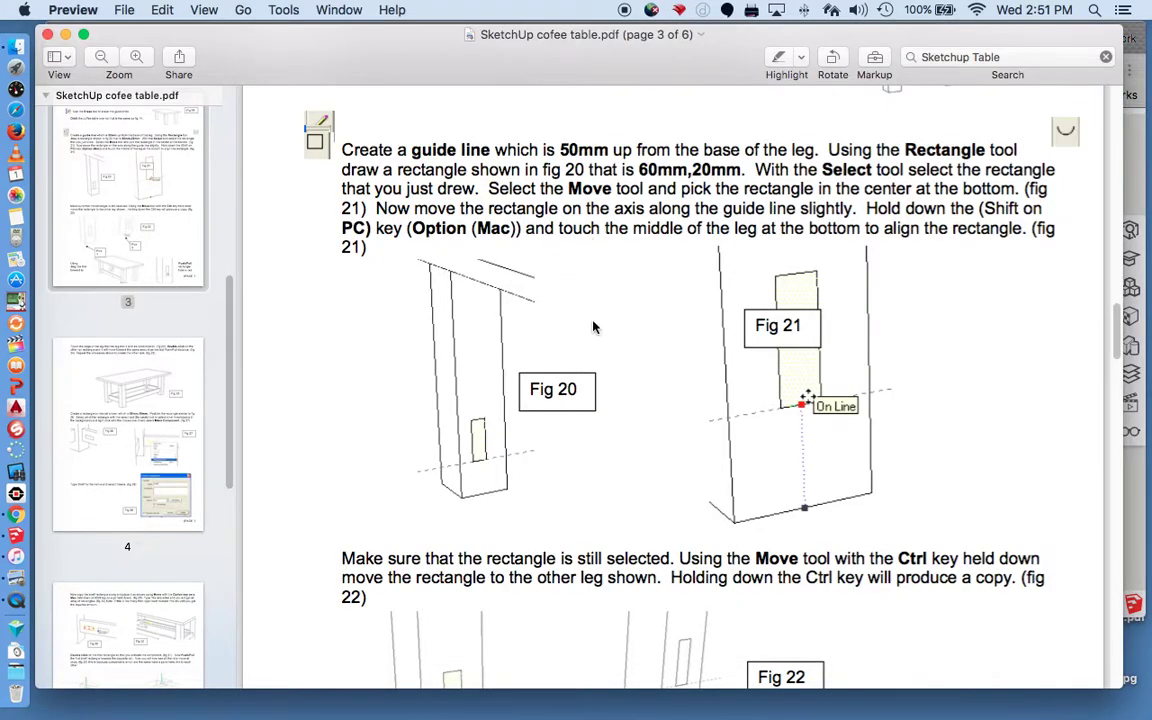
left_click_drag(637, 170, 730, 174)
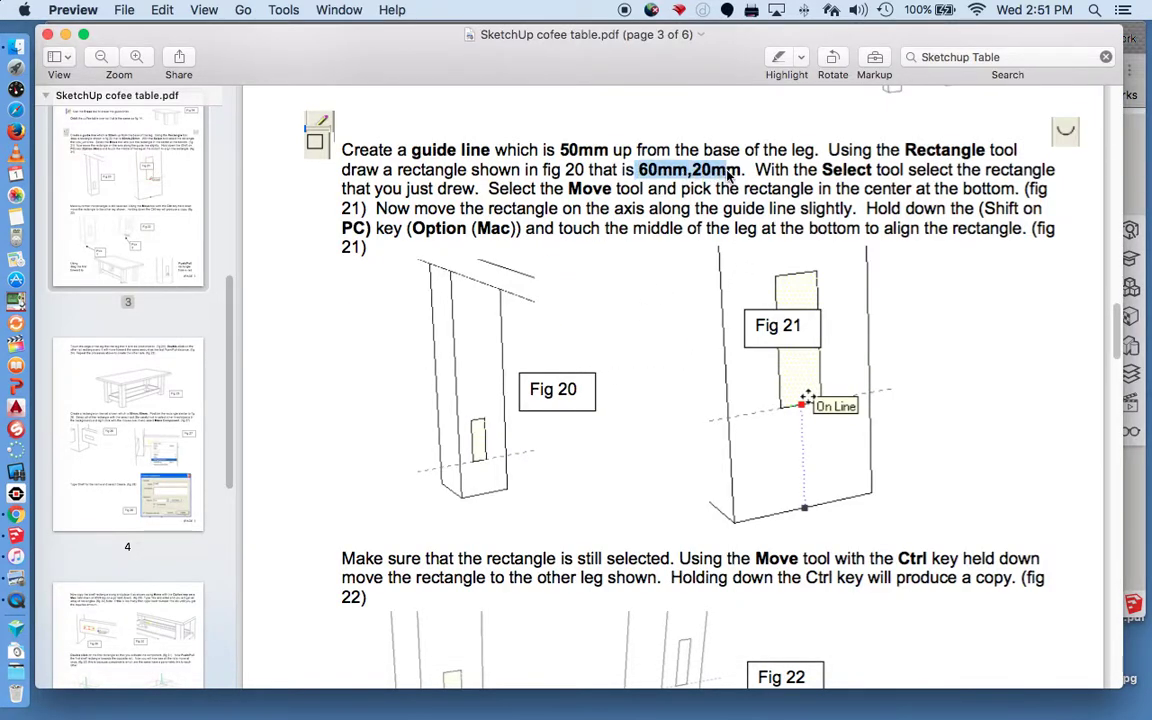
key("super+Tab")
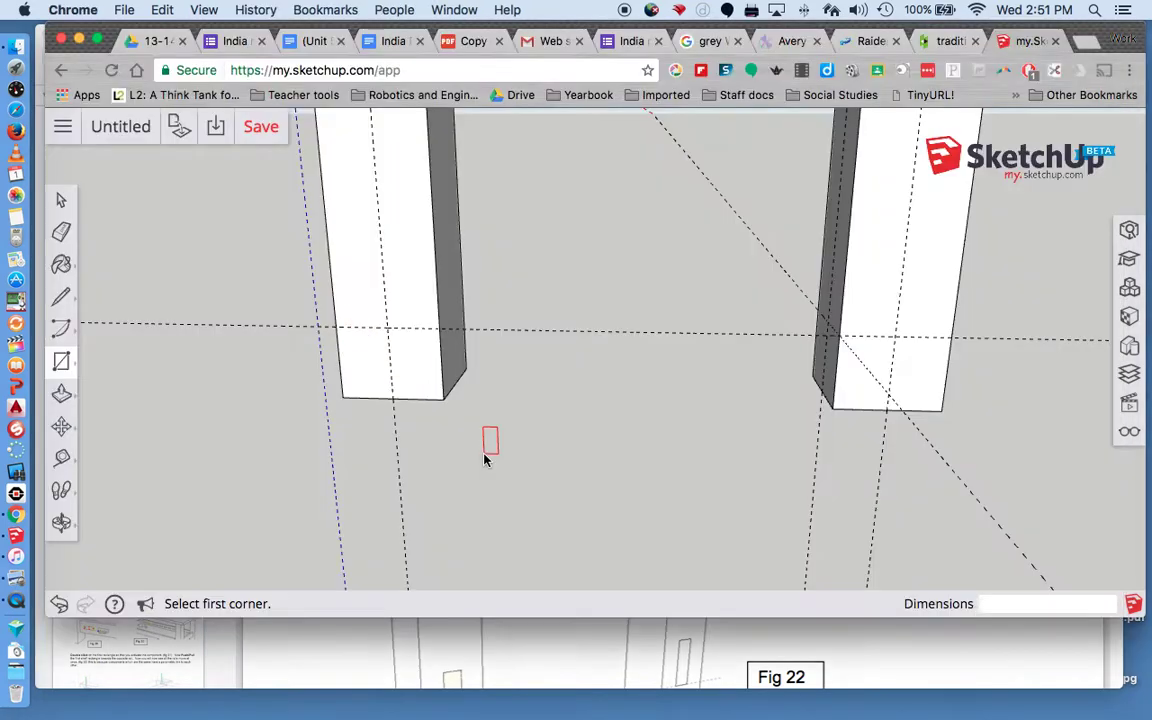
left_click(369, 321)
left_click(410, 215)
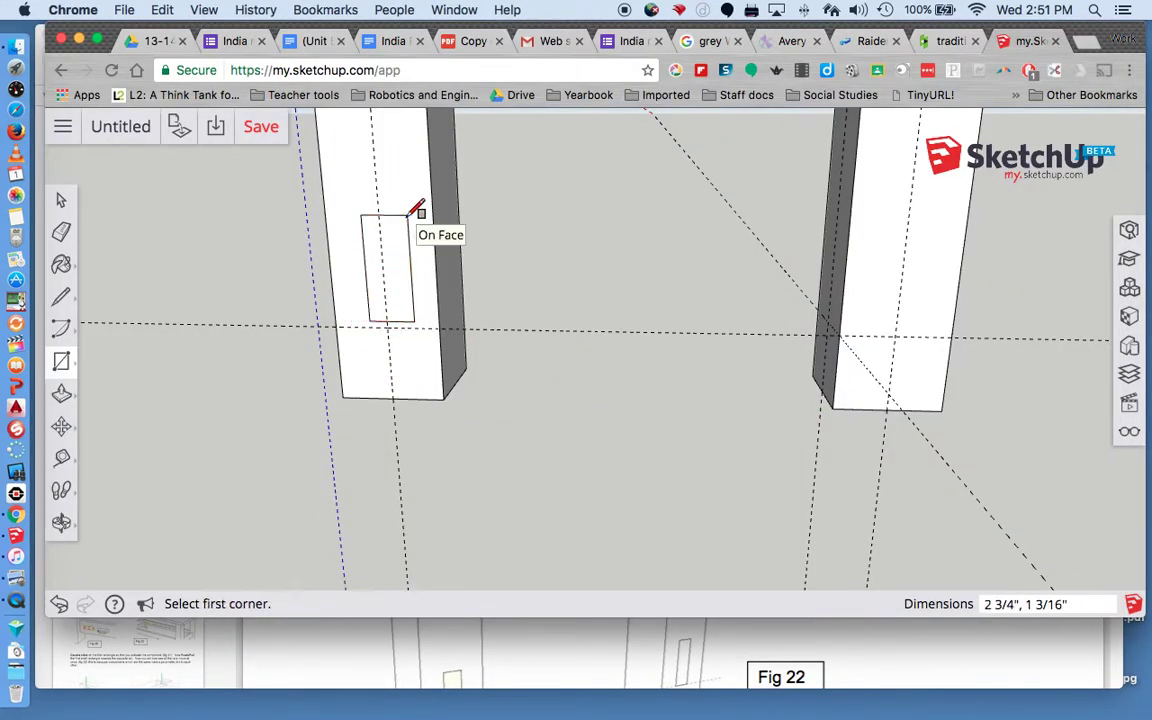
type("60mm,20mm")
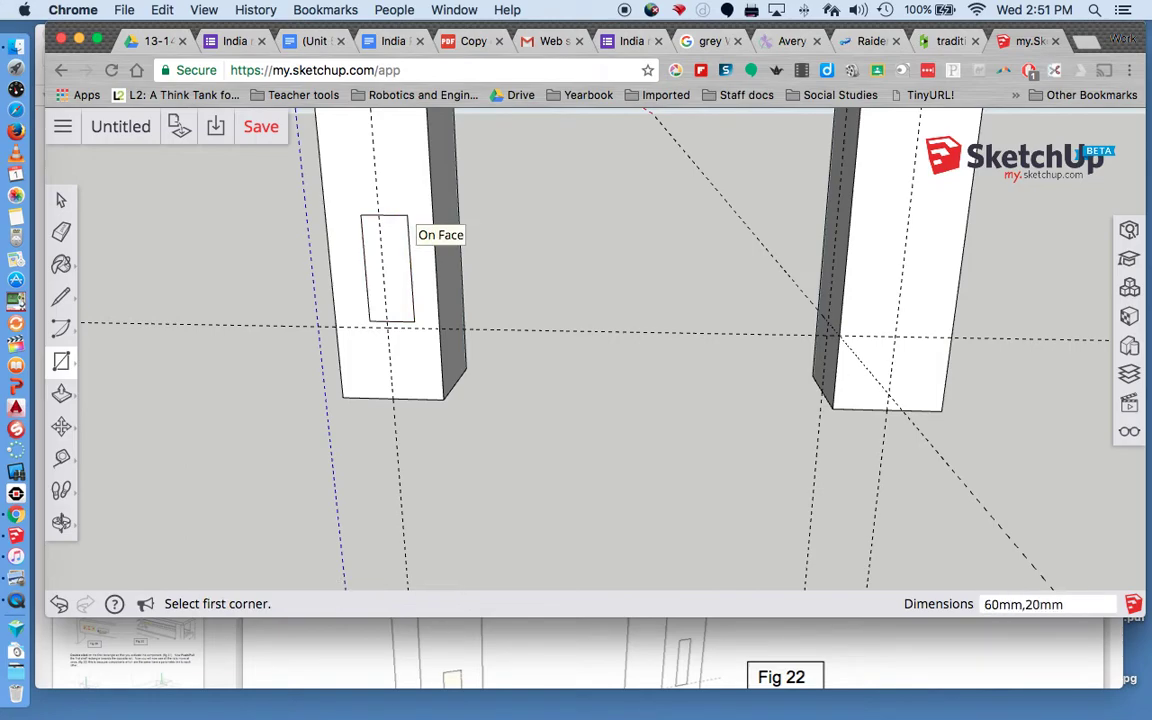
key("space")
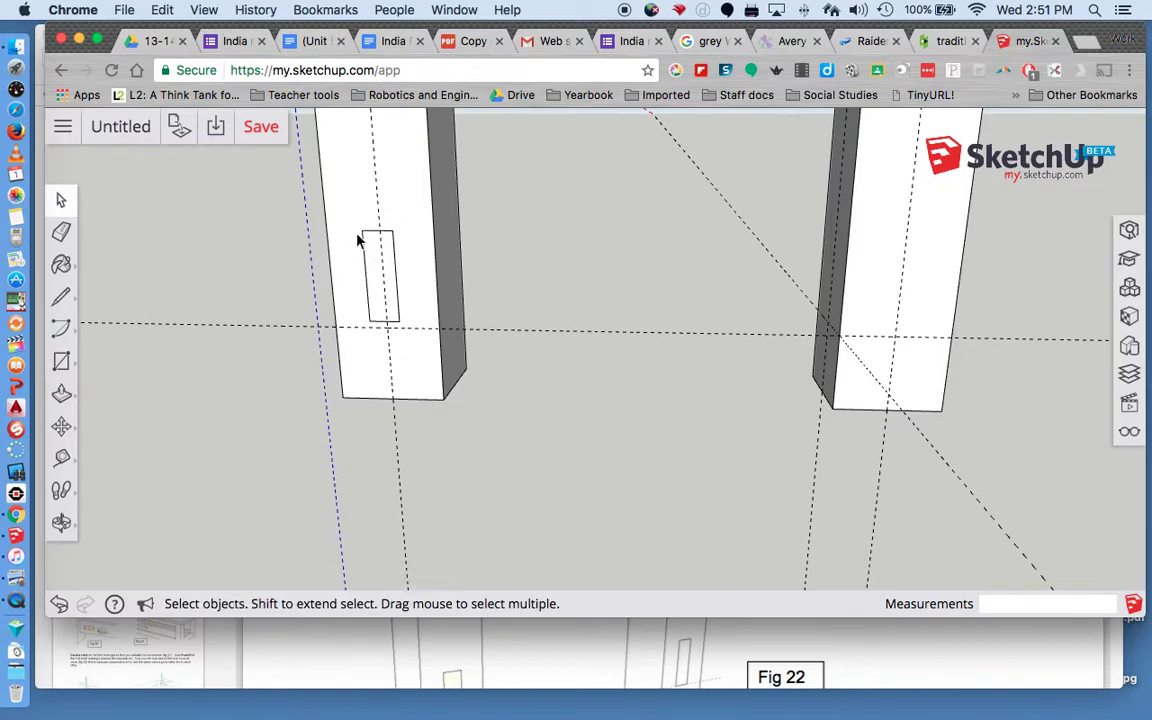
- Move the rectangle by its bottom midpoint onto the guide intersection on the leg
left_click(372, 258)
key("m")
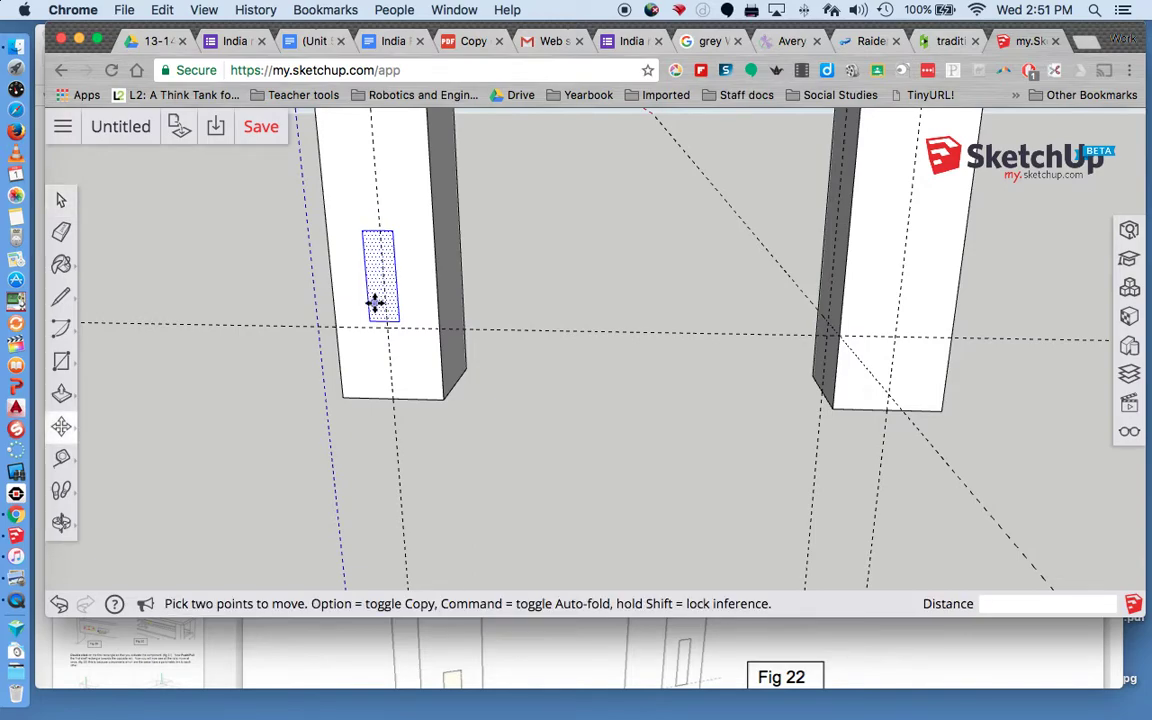
scroll(384, 316, "down", 2)
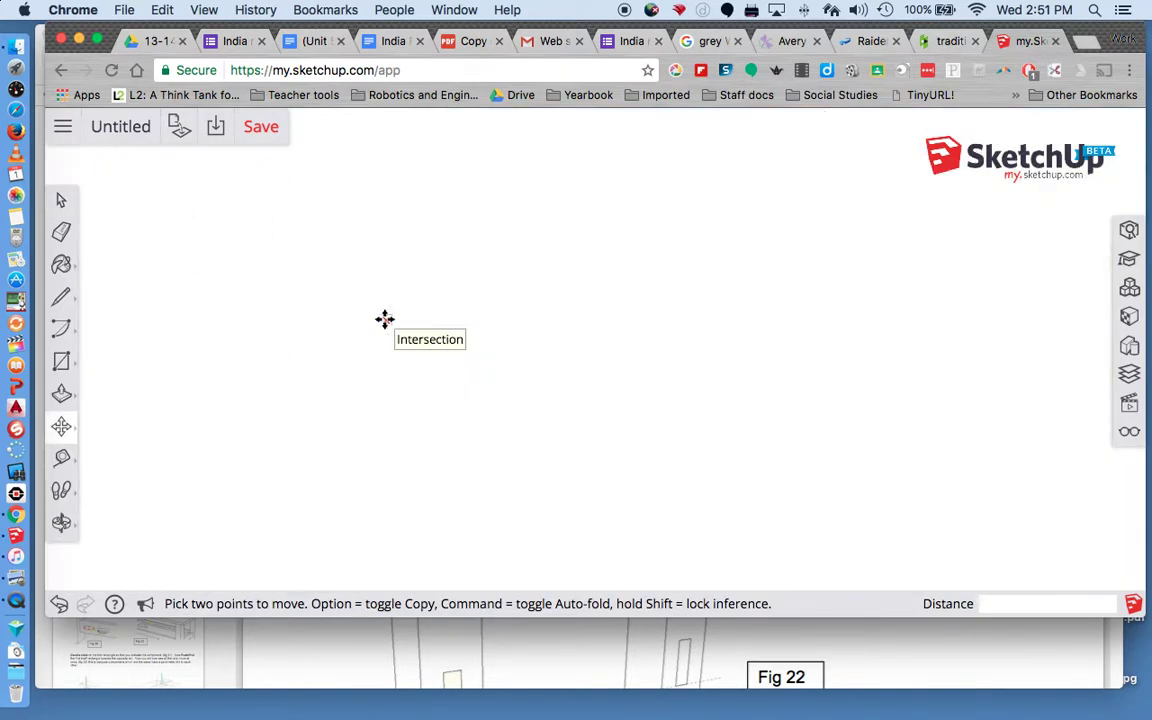
scroll(384, 316, "up", 5)
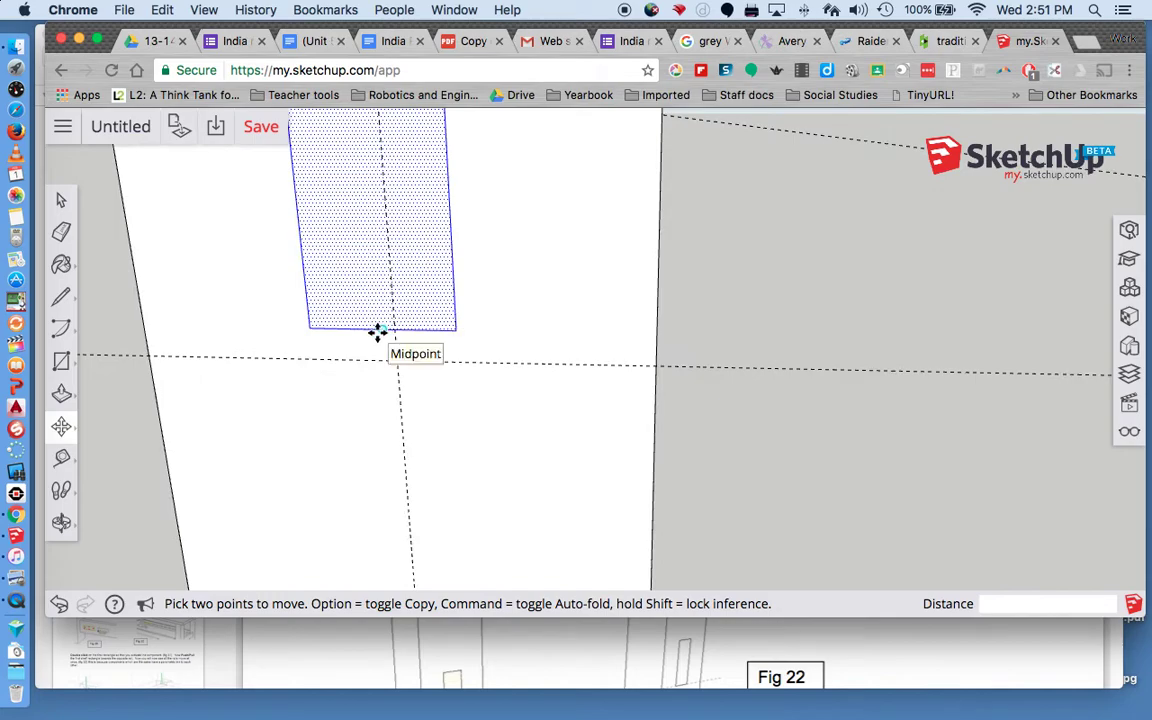
left_click(377, 335)
left_click(401, 360)
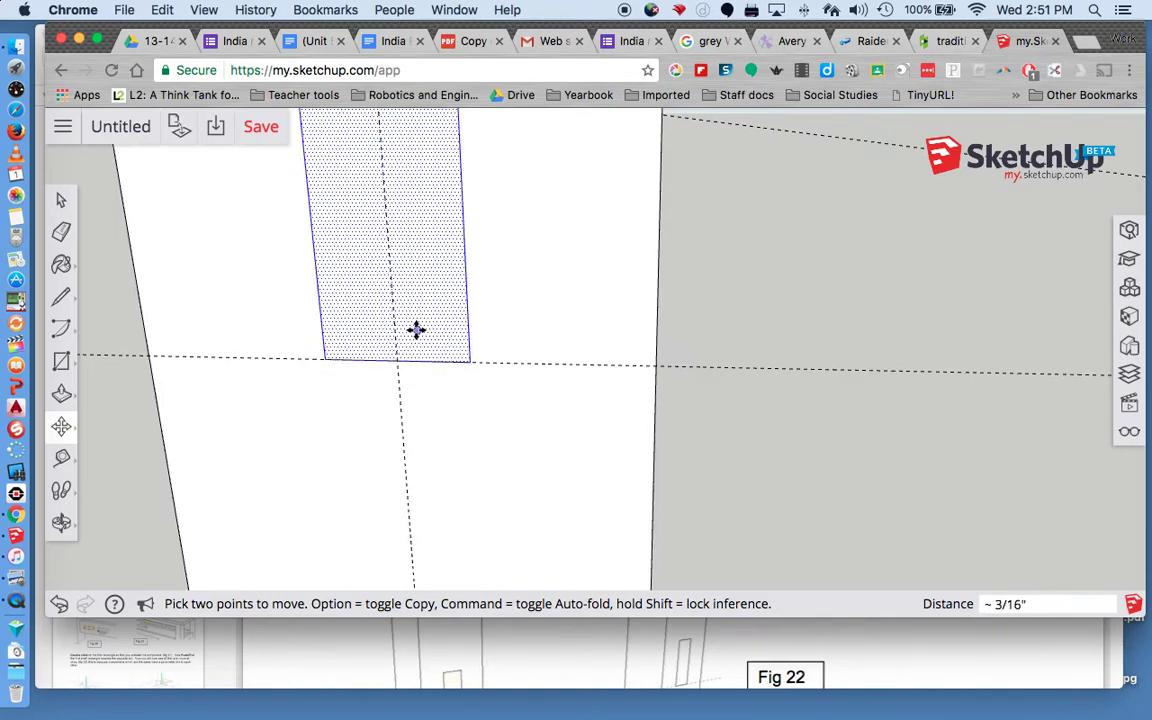
scroll(416, 330, "up", 5)
scroll(416, 330, "down", 6)
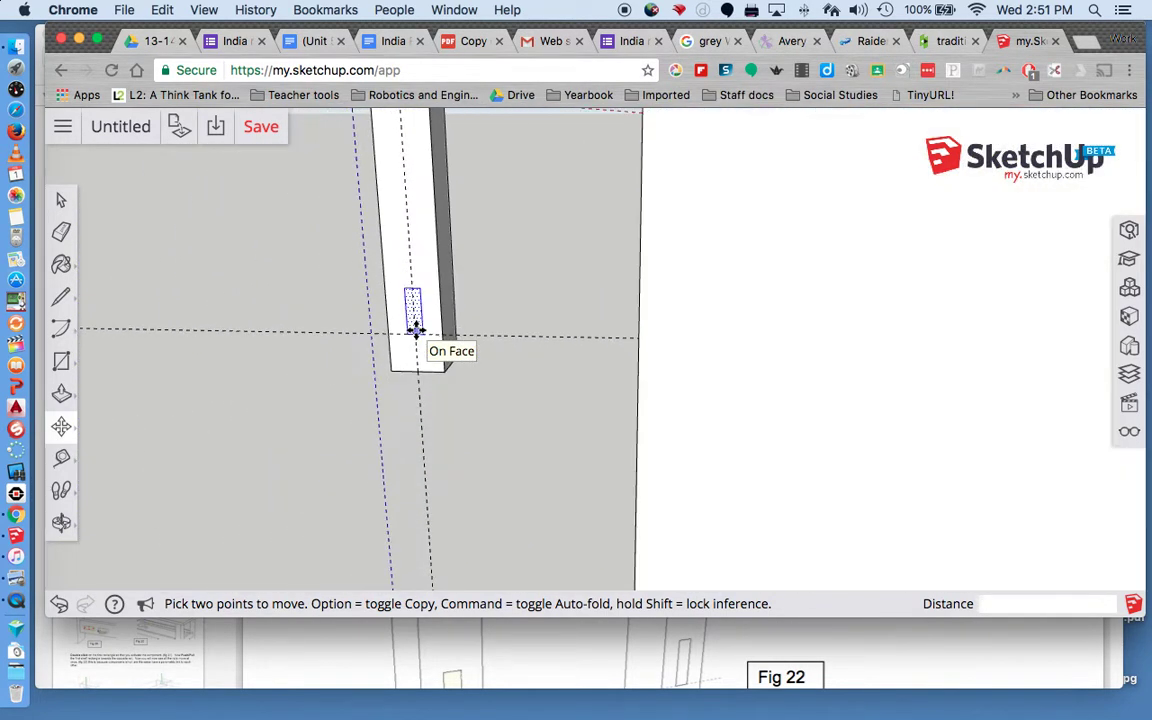
scroll(416, 330, "down", 4)
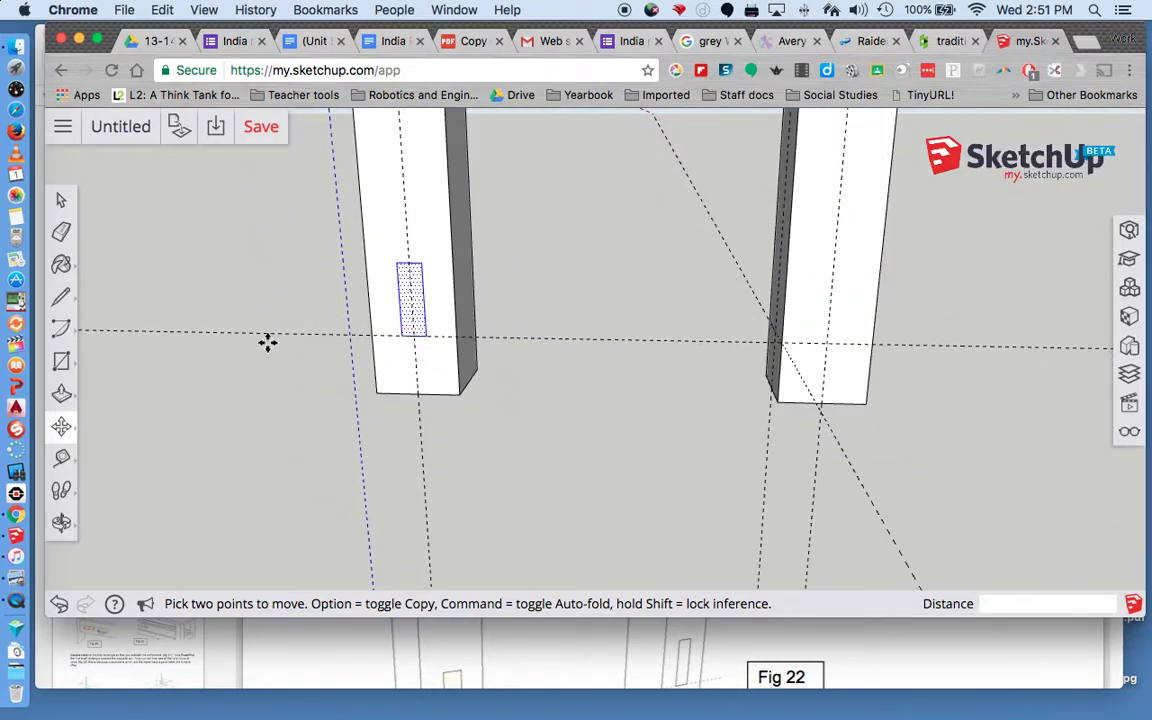
- Copy the rectangle onto the second leg at its guide intersection
left_click(413, 336)
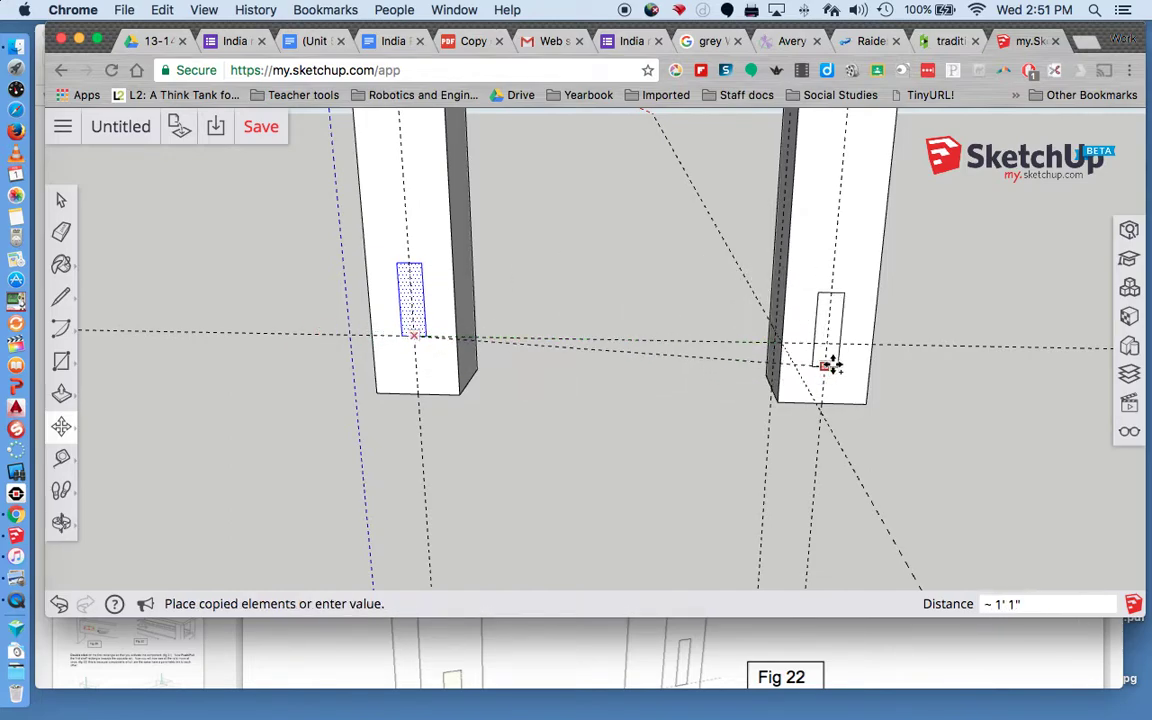
left_click(830, 340)
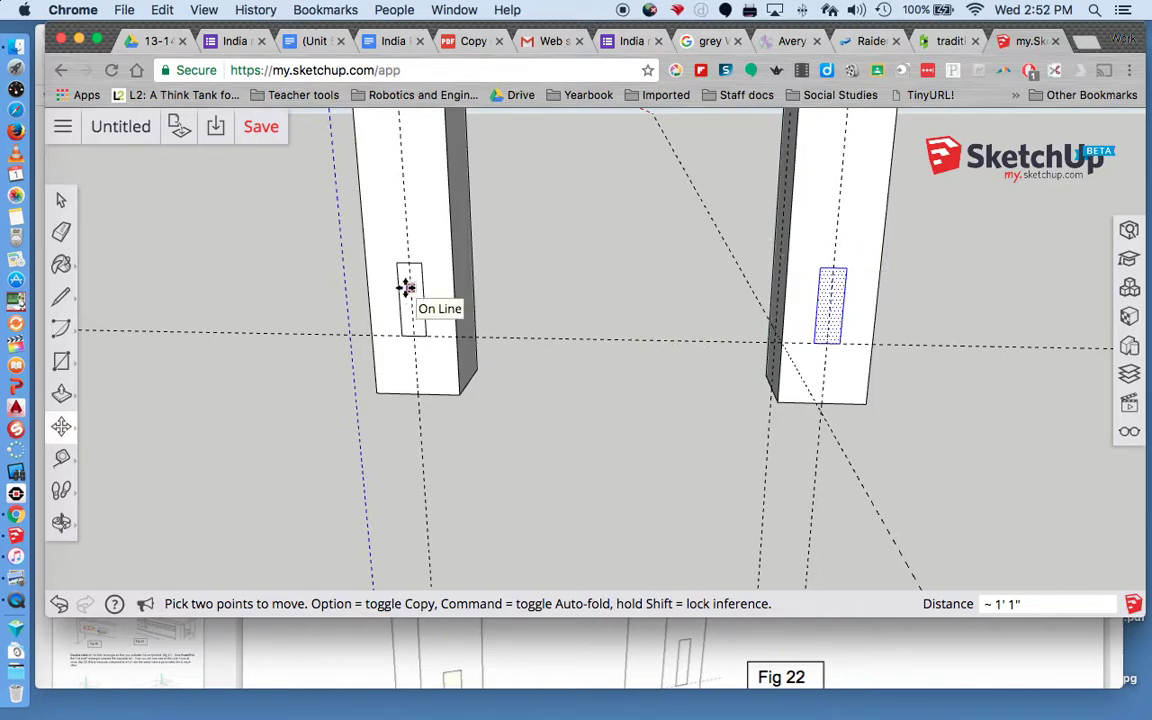
key("o")
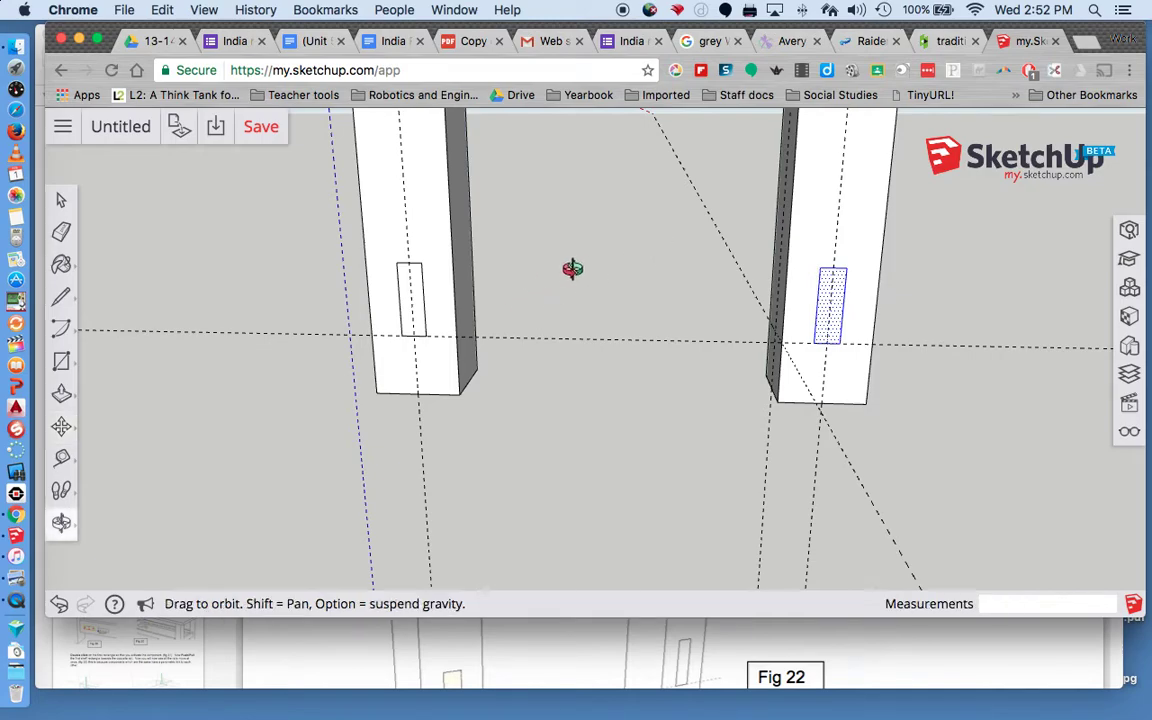
left_click_drag(530, 290, 805, 342)
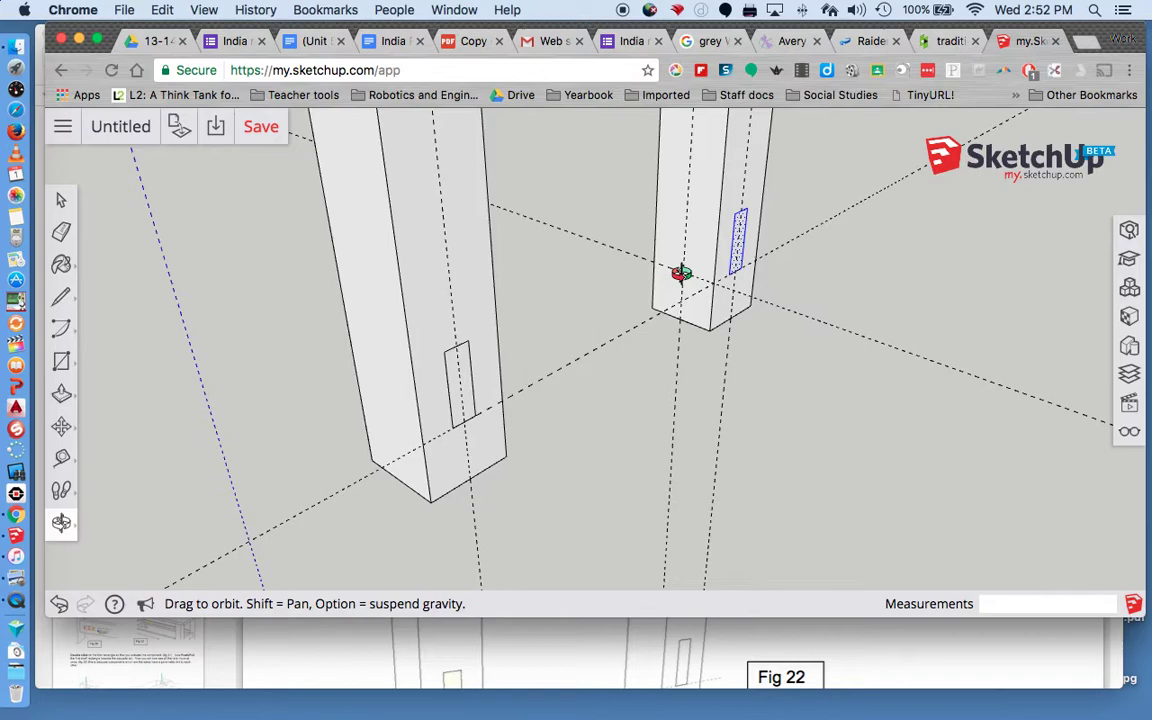
- Copy the rectangle again onto that leg's adjacent side face at the guides
key("m")
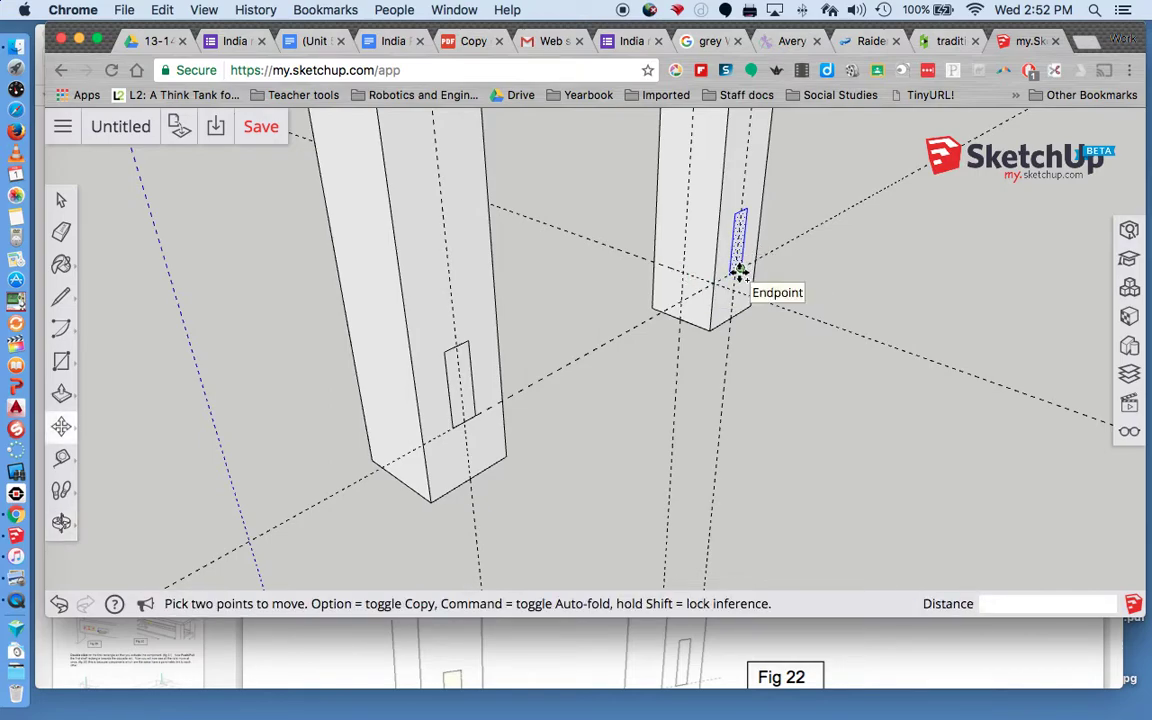
scroll(740, 268, "up", 10)
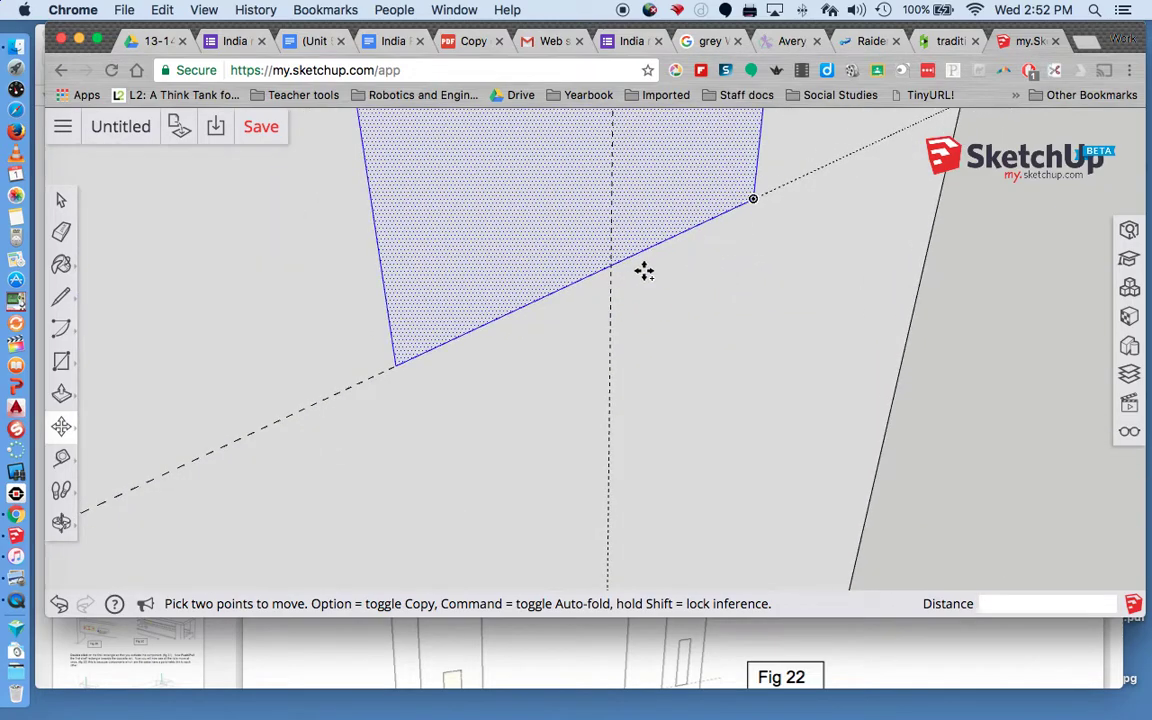
left_click(612, 268)
key("alt")
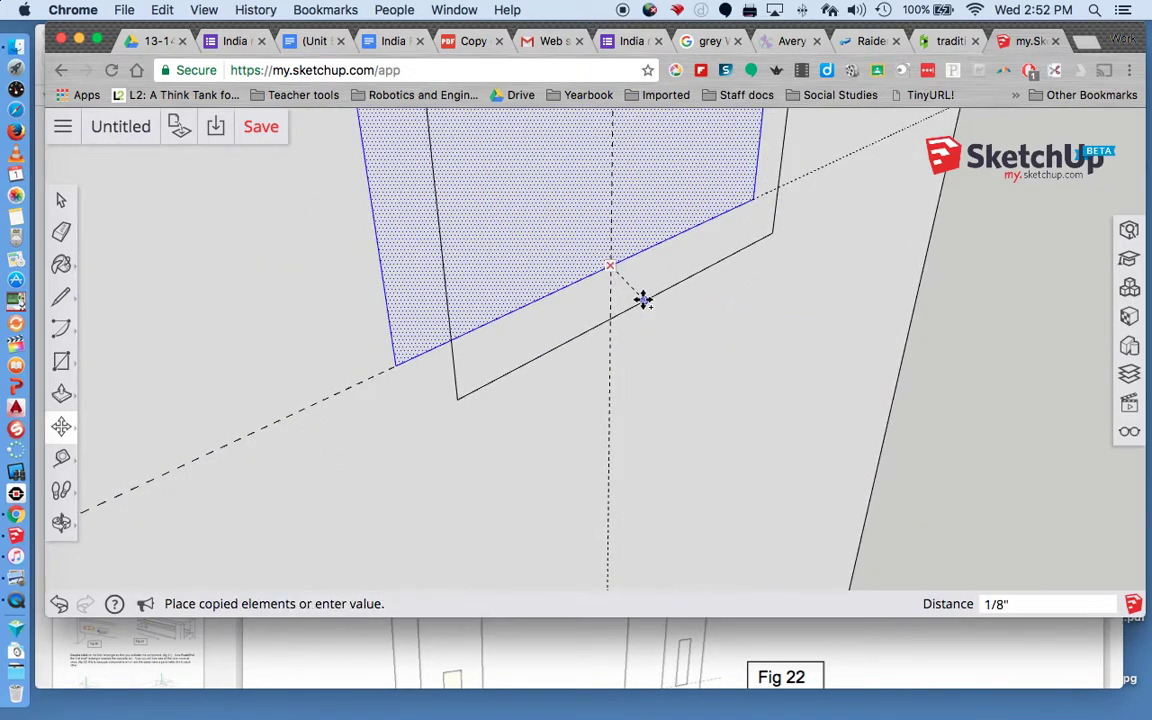
scroll(643, 300, "down", 8)
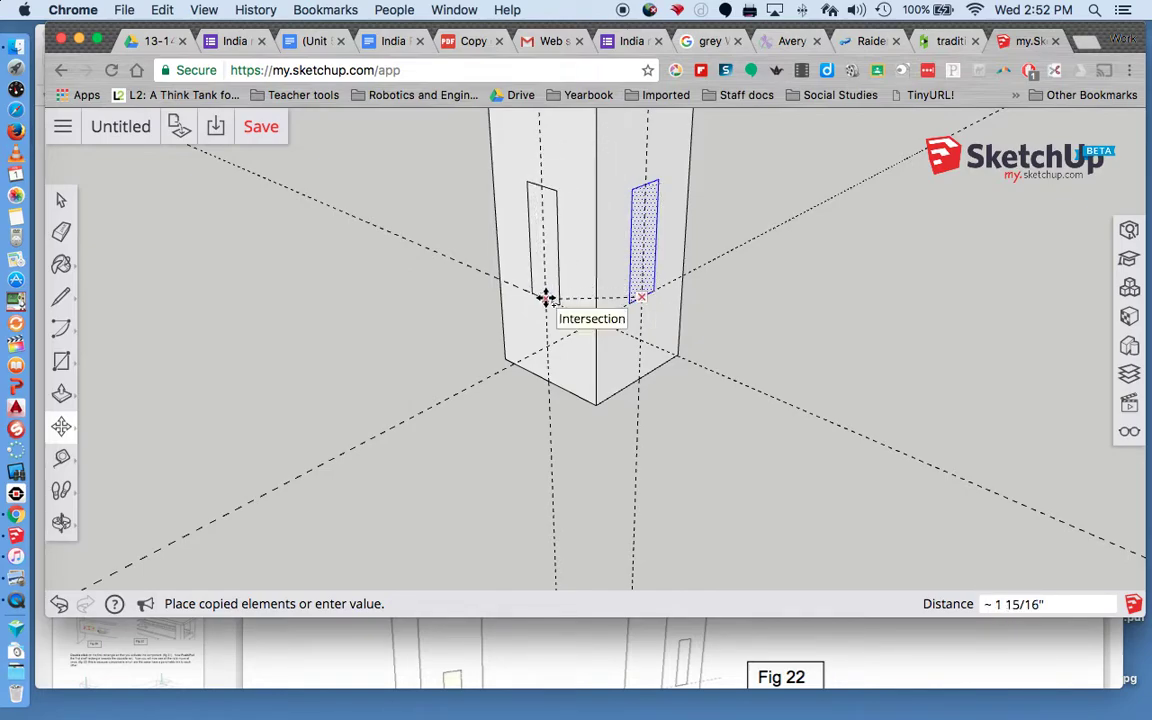
left_click(545, 296)
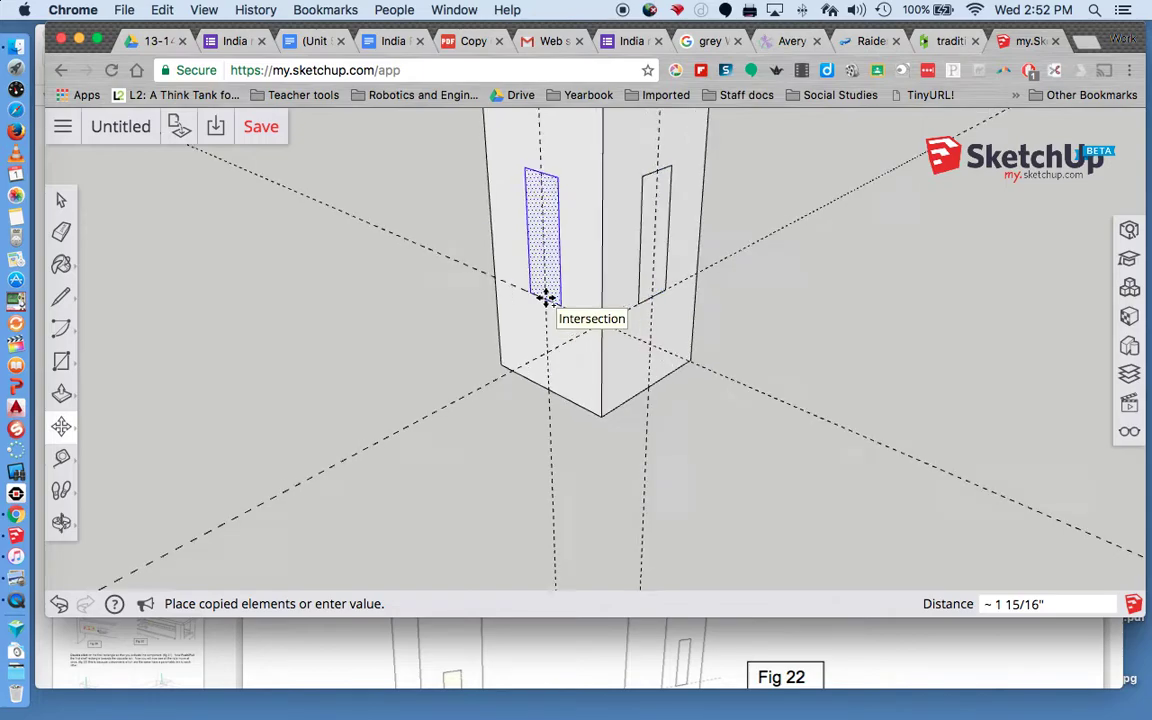
scroll(545, 296, "up", 3)
scroll(545, 296, "down", 5)
- Push-pull two leg rectangles into rails of about 10 1/4 and 8 1/2 inches
key("p")
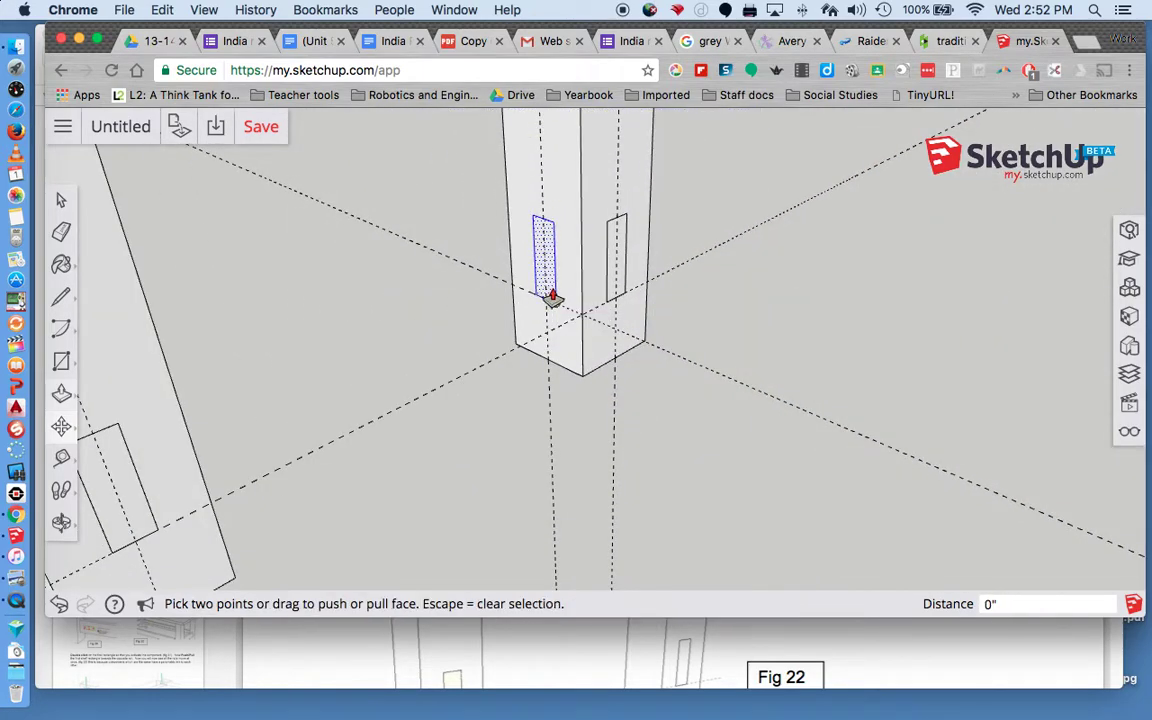
left_click(544, 268)
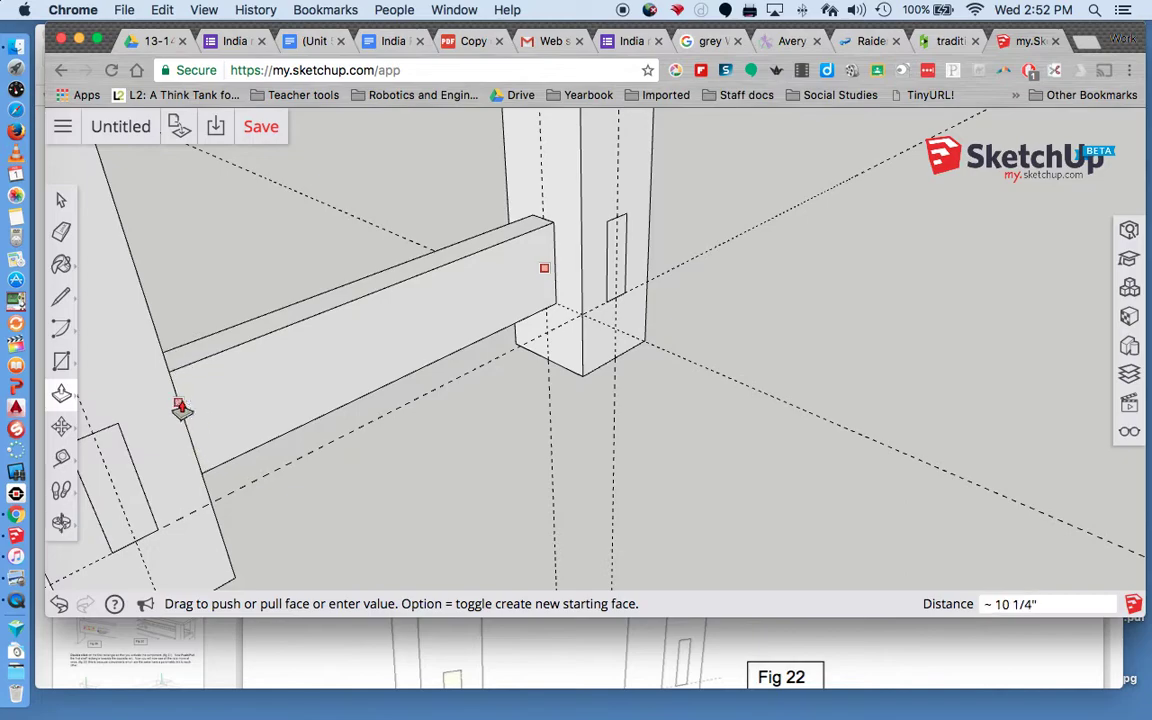
left_click(175, 405)
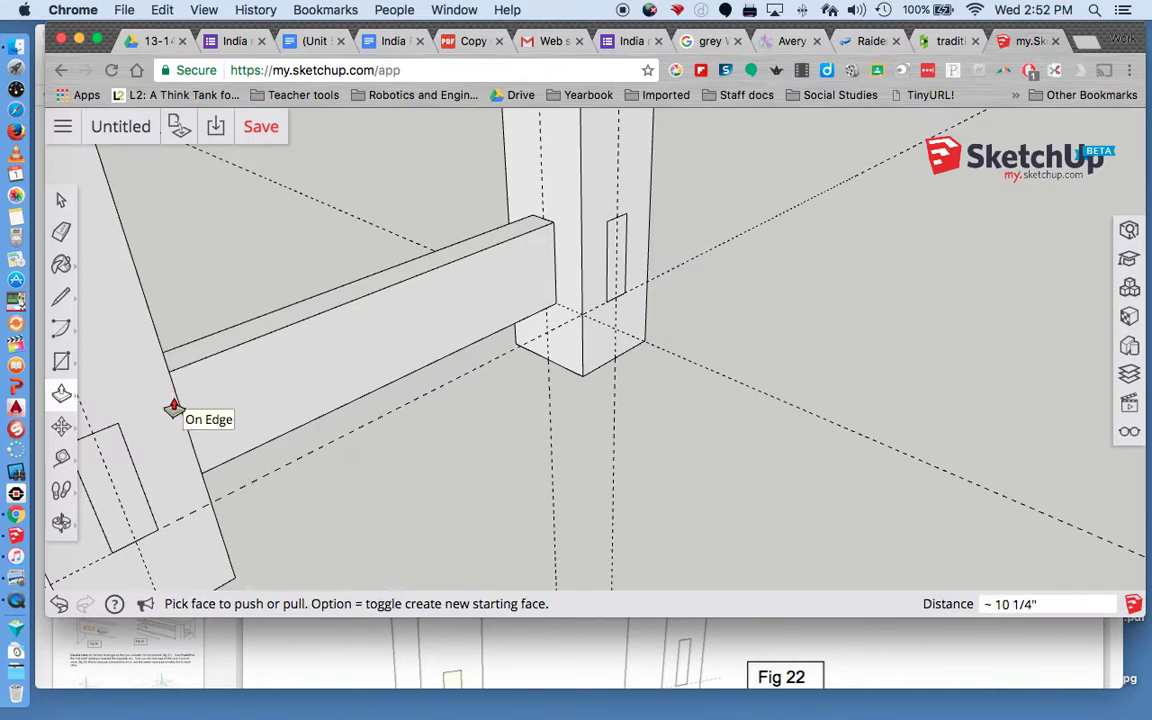
left_click(620, 278)
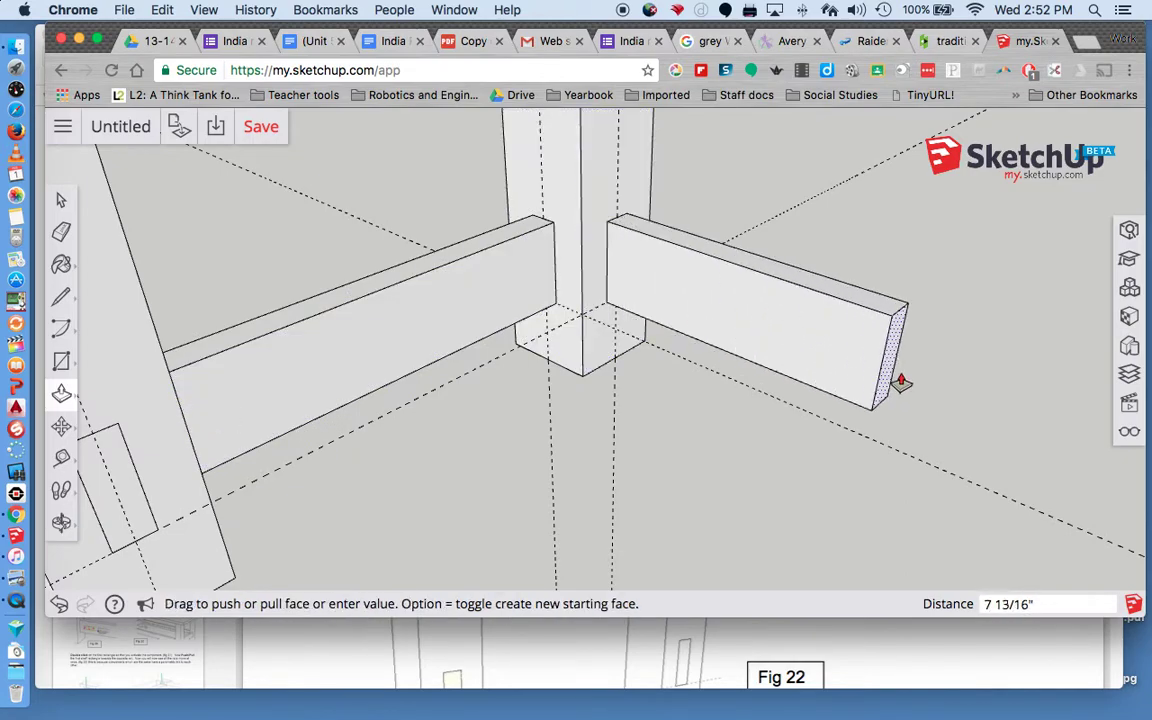
scroll(920, 389, "up", 5)
scroll(922, 389, "down", 5)
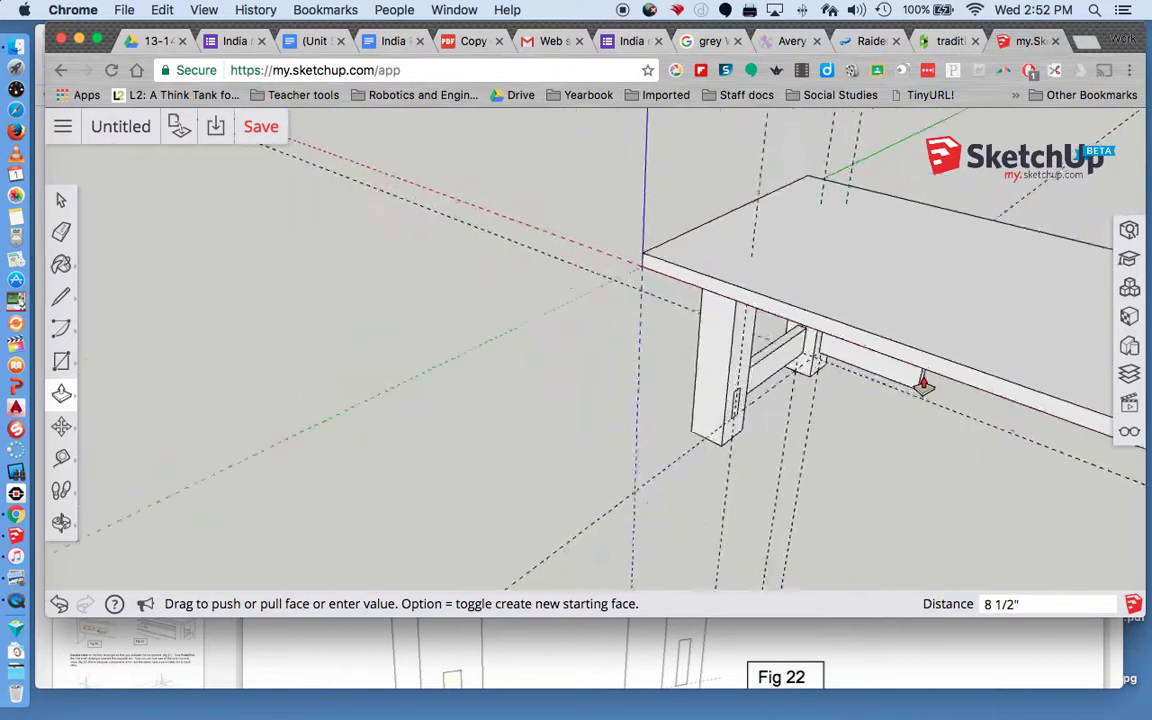
left_click(918, 397)
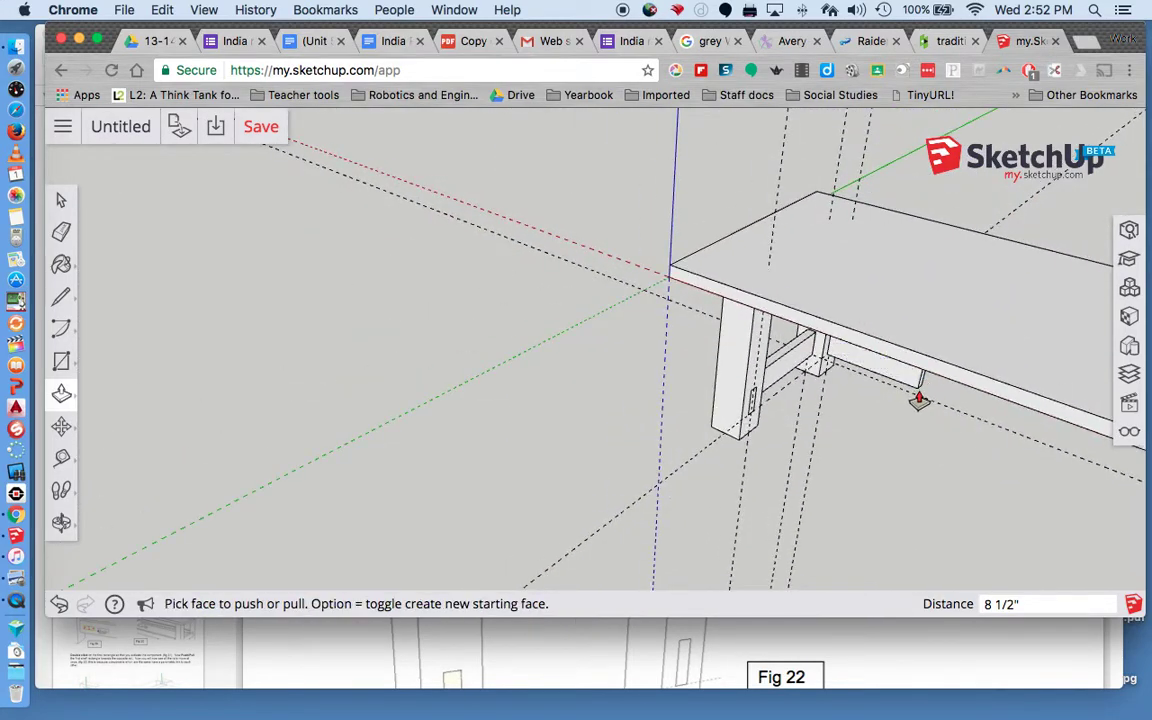
- Adjust the short side rail's length and extend a rail across to the front-right leg
key("o")
left_click_drag(985, 417, 800, 226)
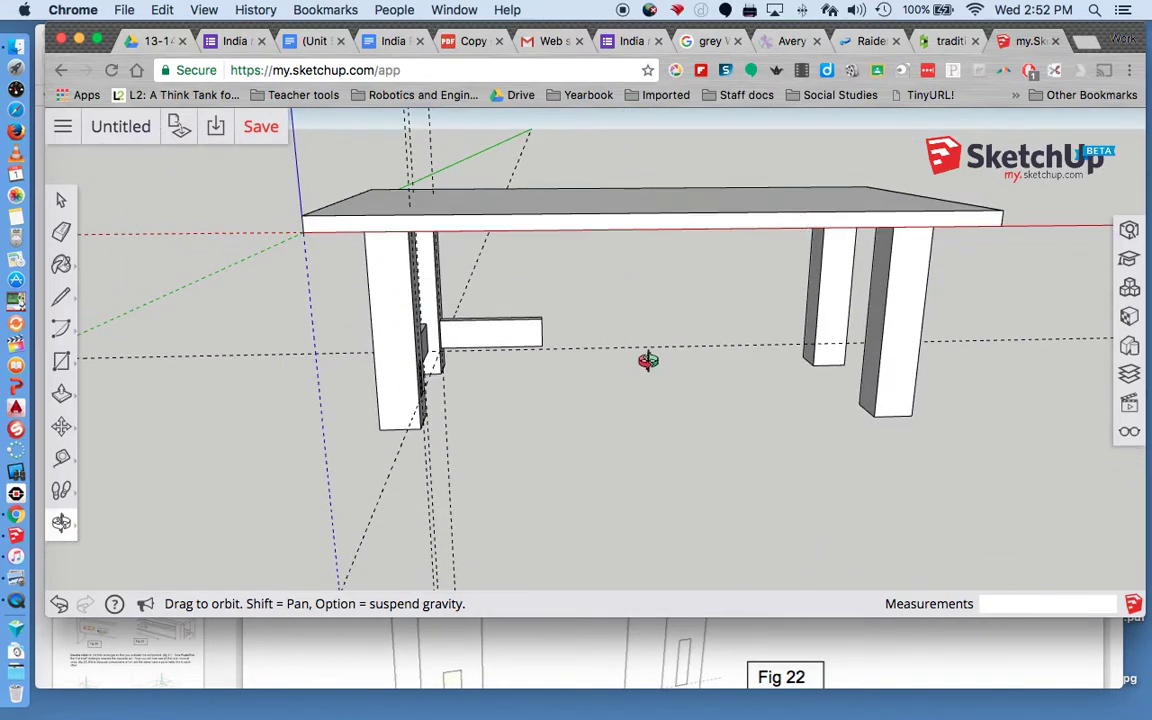
left_click_drag(648, 360, 578, 320)
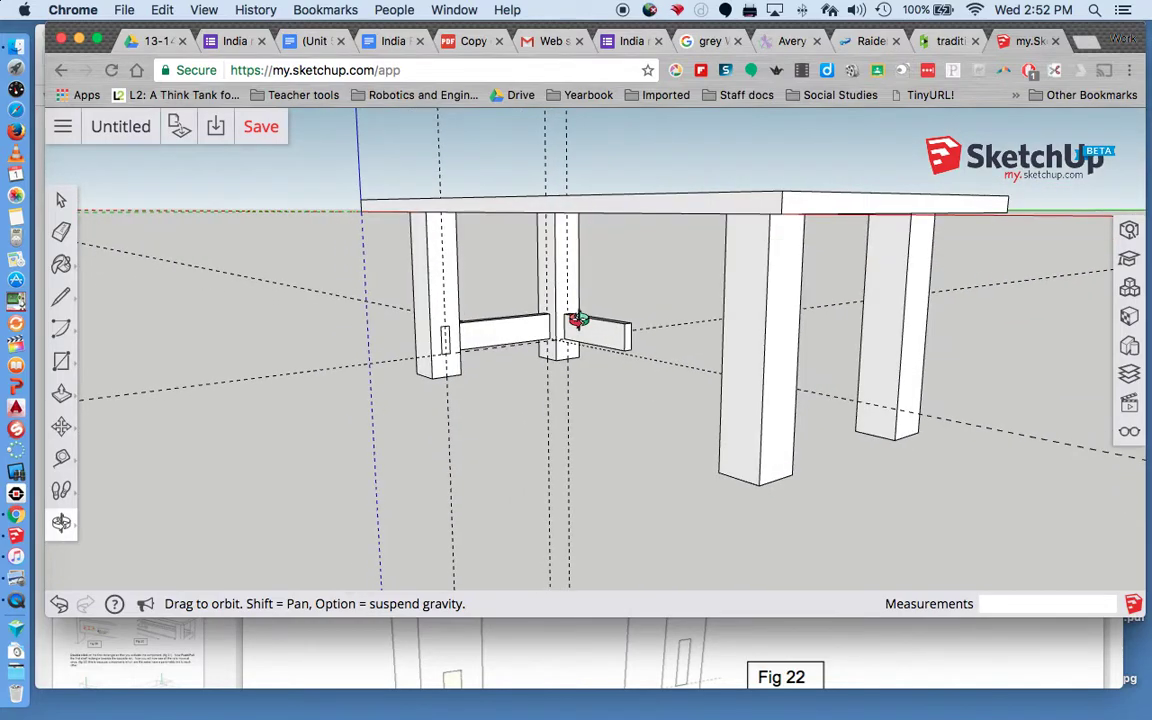
key("p")
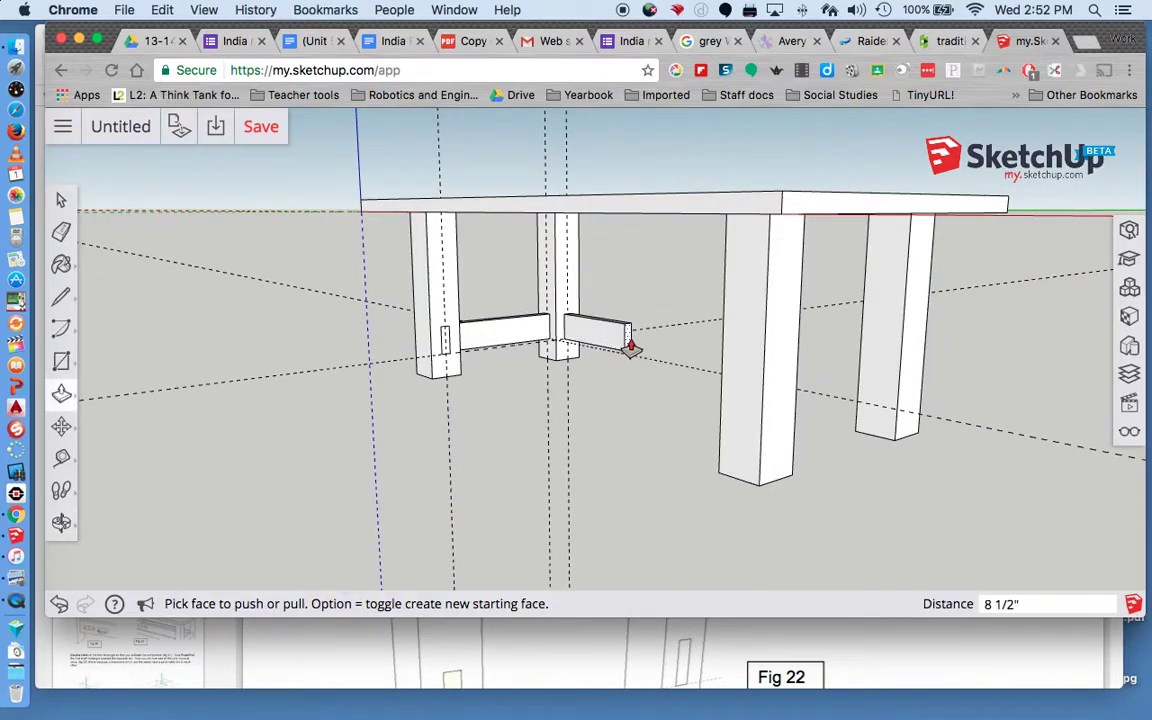
left_click_drag(628, 347, 861, 350)
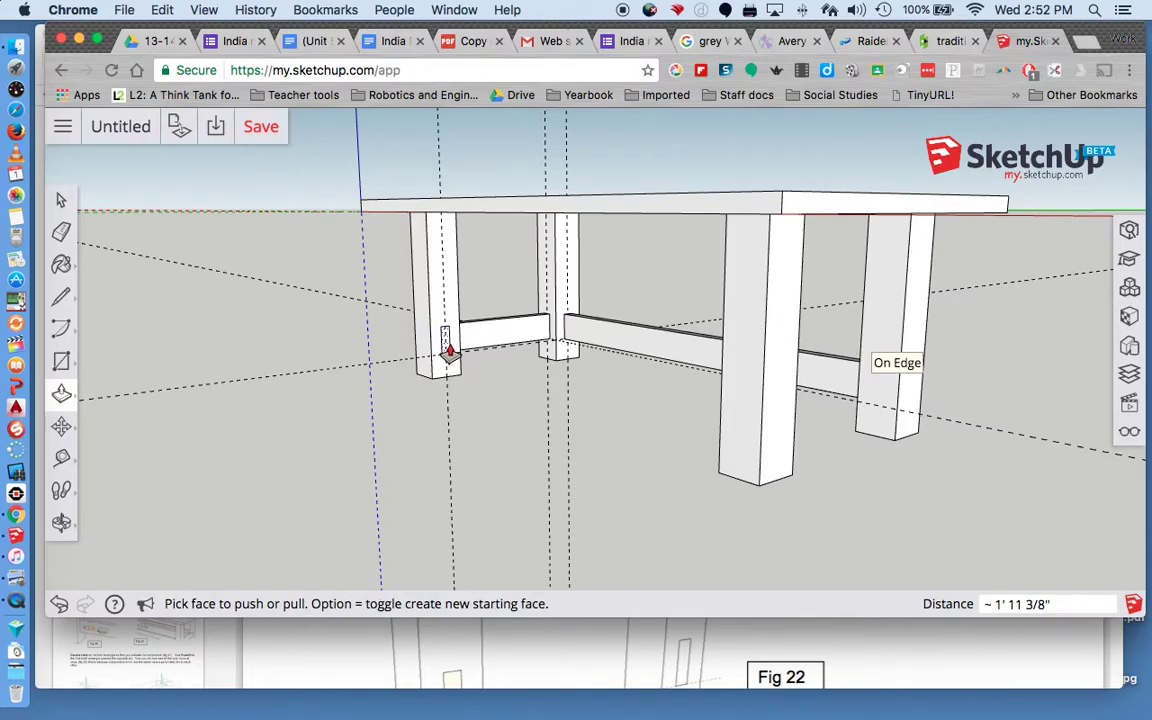
left_click_drag(449, 350, 720, 391)
scroll(886, 392, "down", 5)
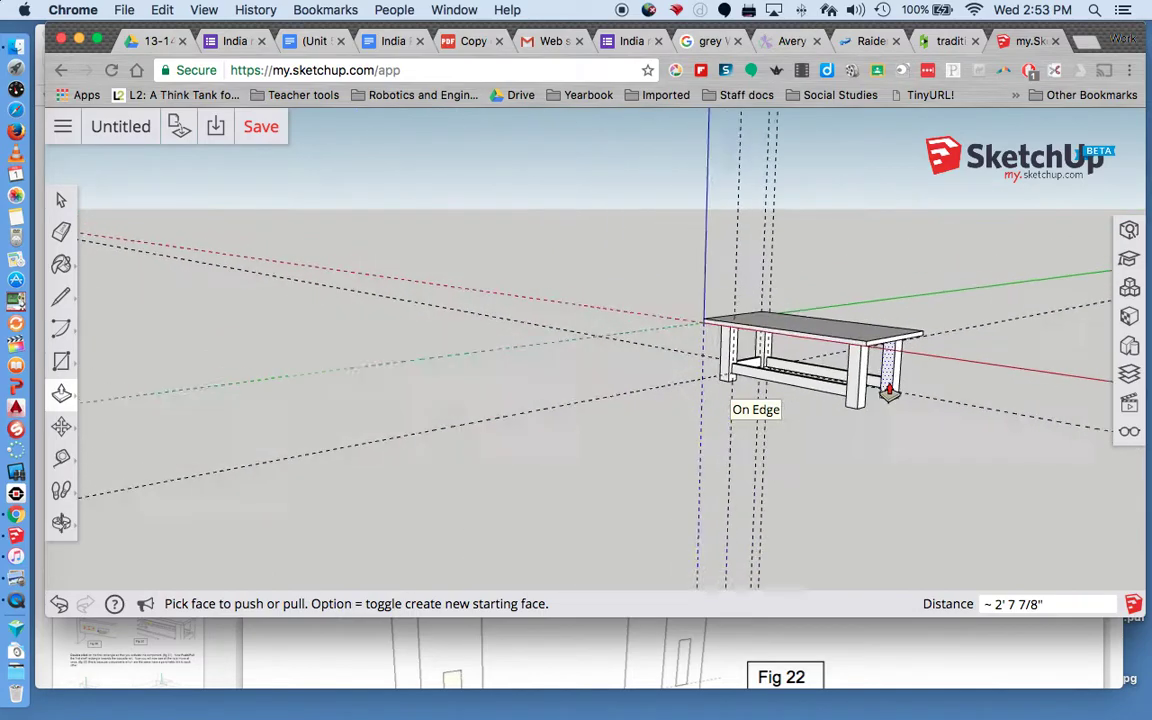
scroll(888, 392, "up", 6)
scroll(888, 392, "down", 3)
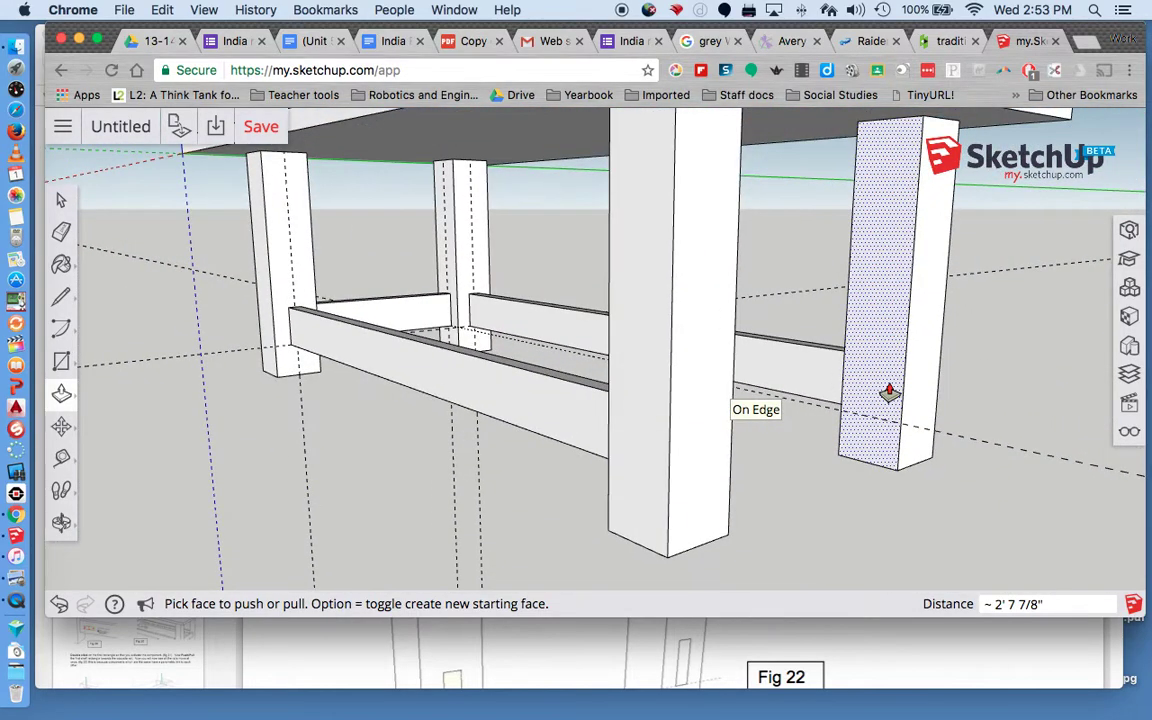
- Place a guide line on the right front leg's face
key("t")
left_click(845, 340)
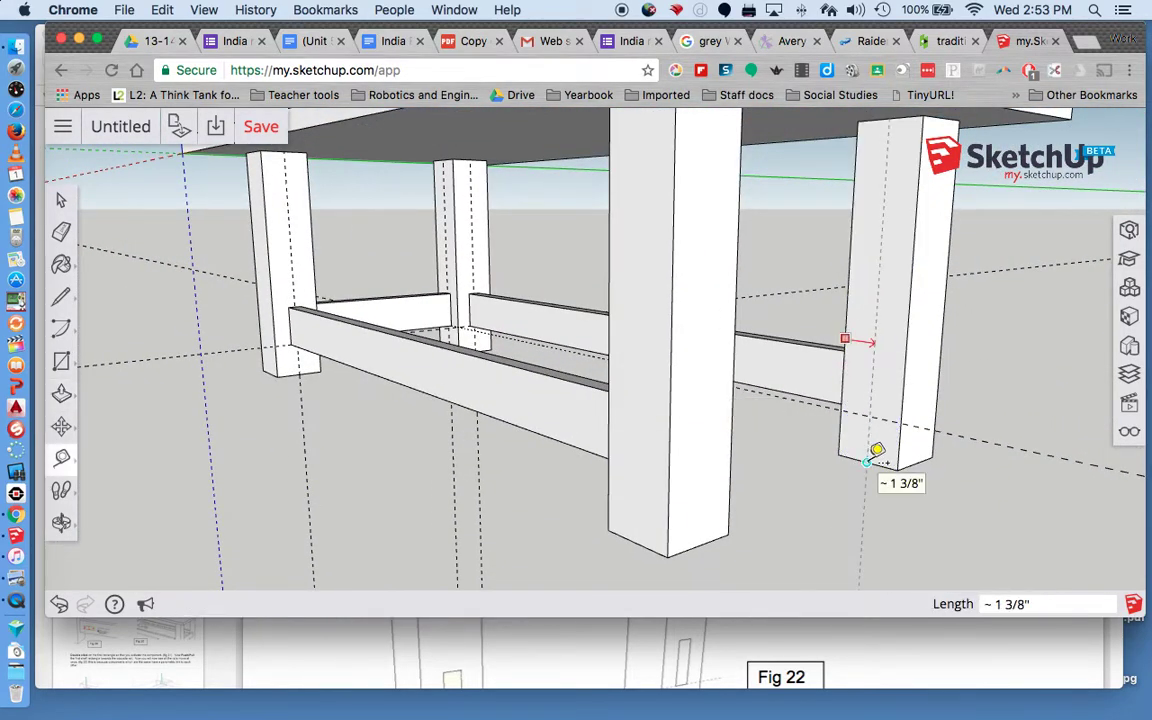
left_click(874, 452)
left_click(610, 406)
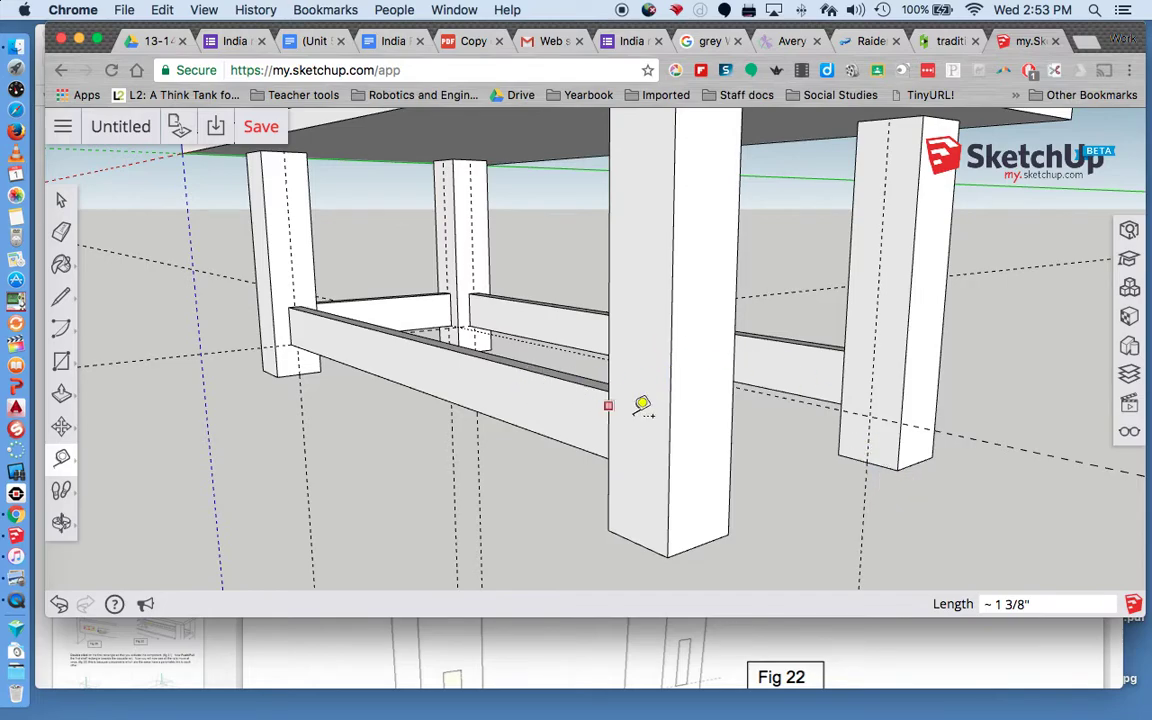
- Draw a 60mm × 20mm rectangle on the right leg's face
key("r")
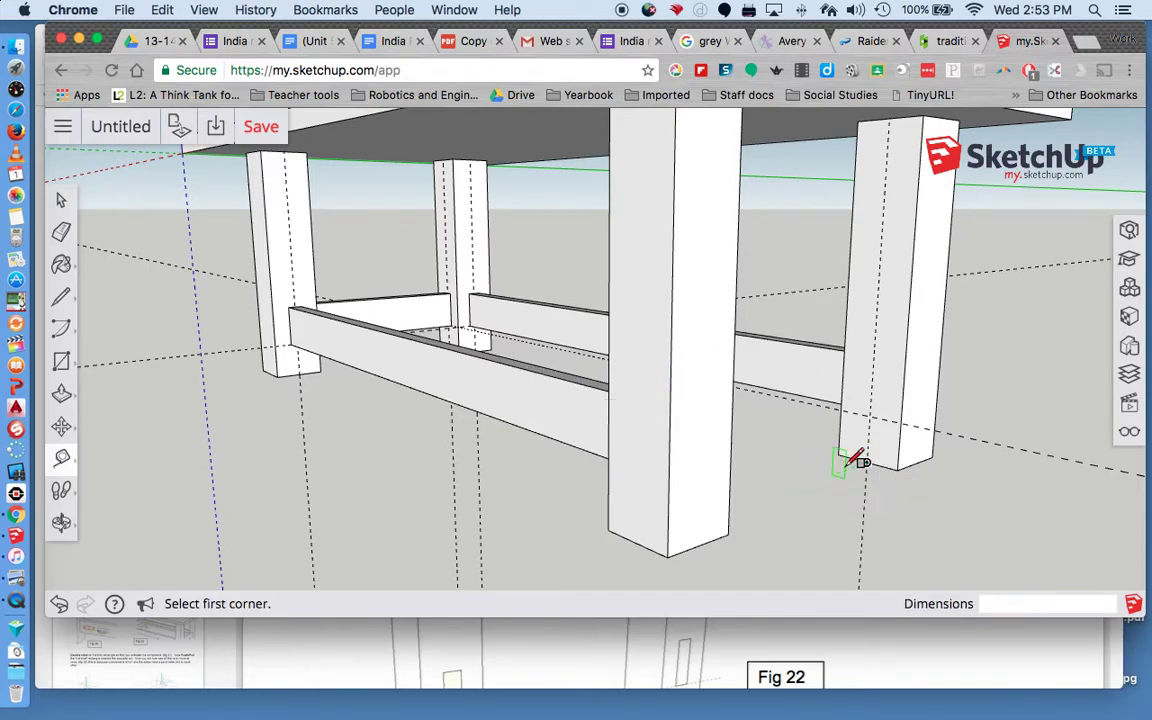
left_click(876, 385)
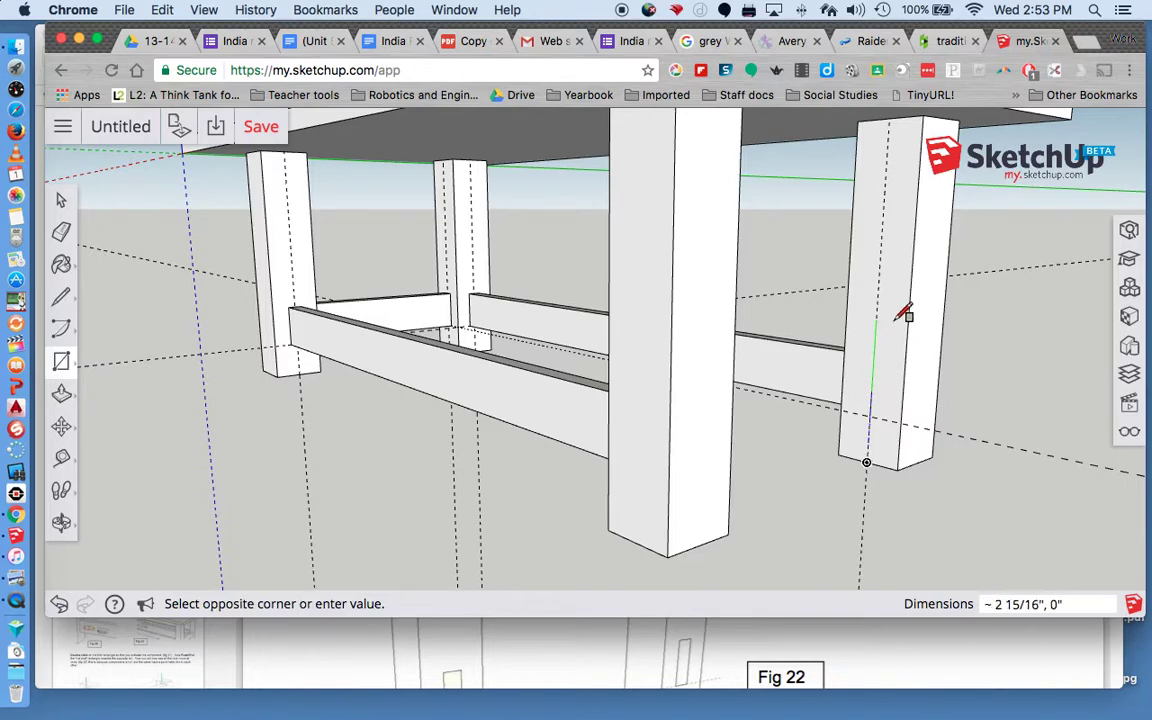
key("Escape")
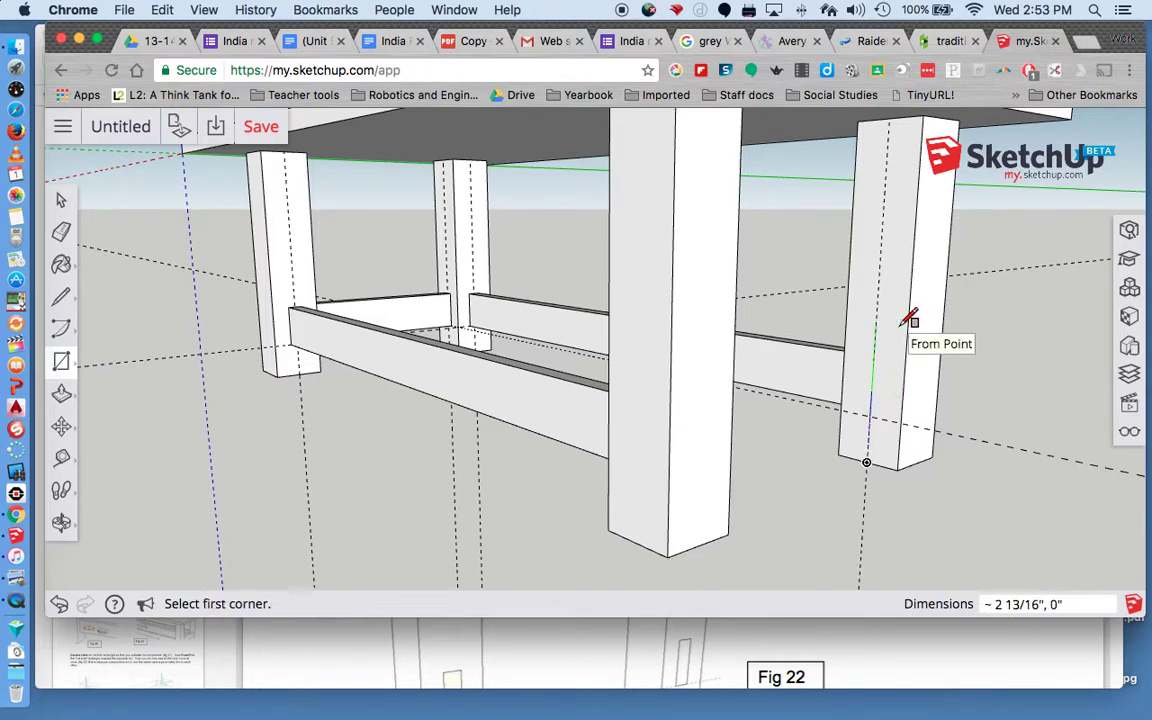
type("60mm,20mm")
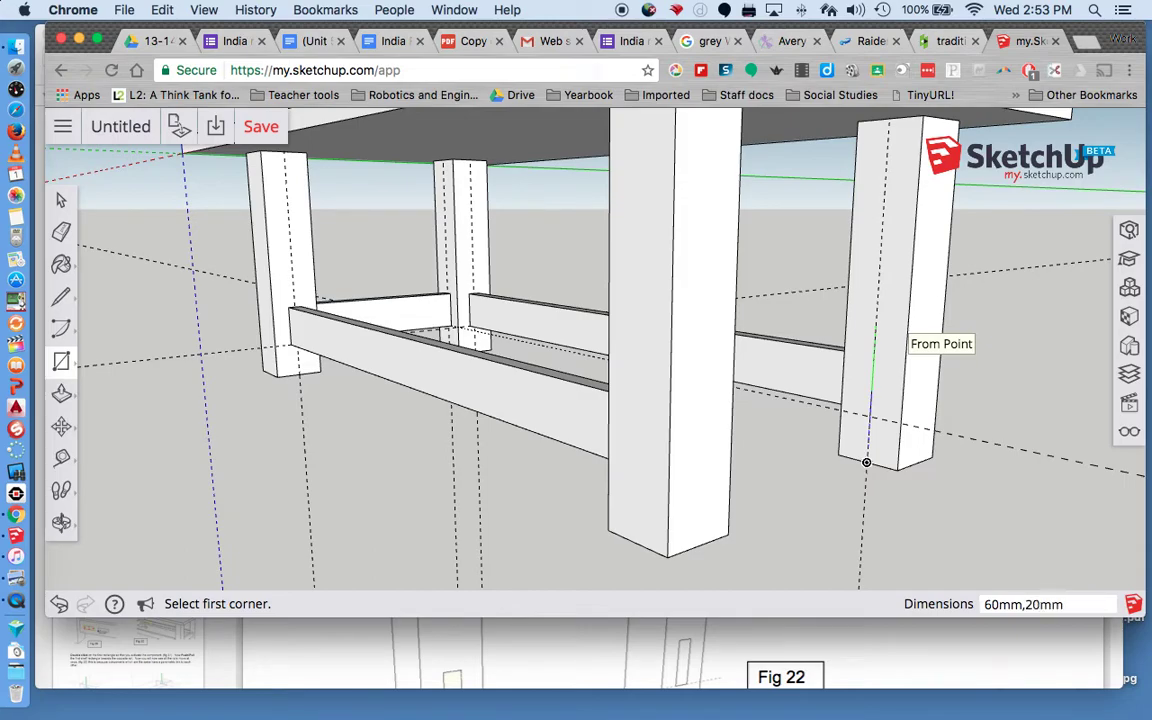
type("\\")
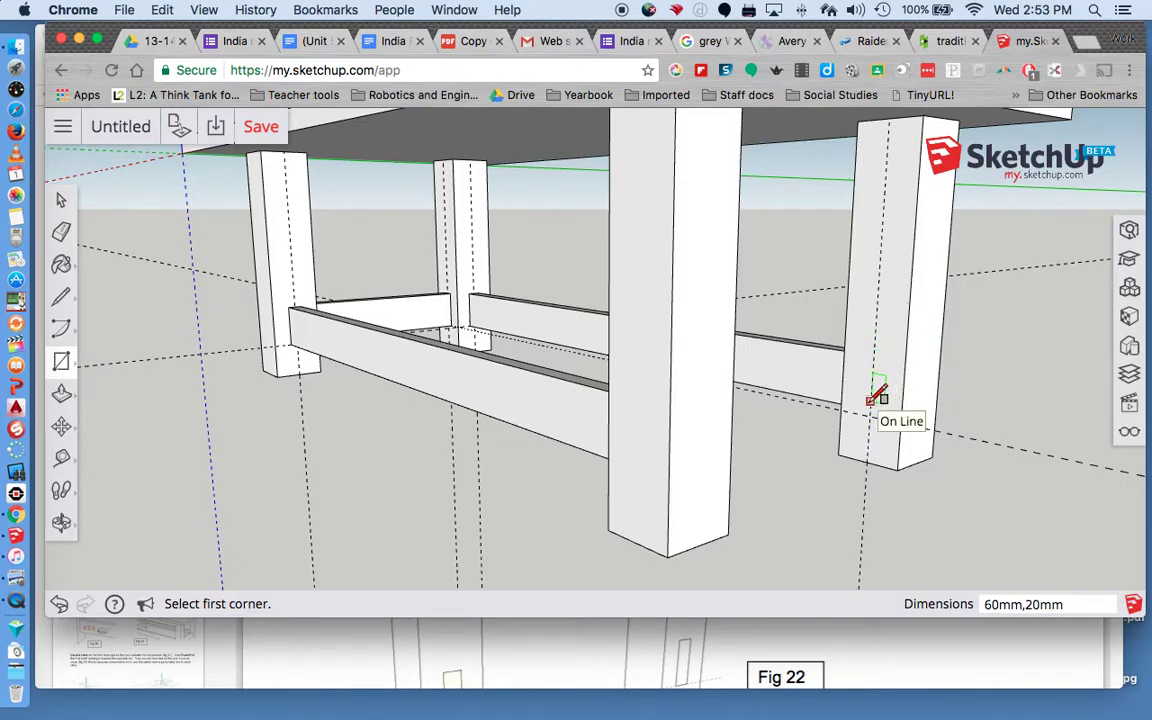
scroll(878, 396, "up", 3)
scroll(878, 396, "up", 1)
left_click(819, 383)
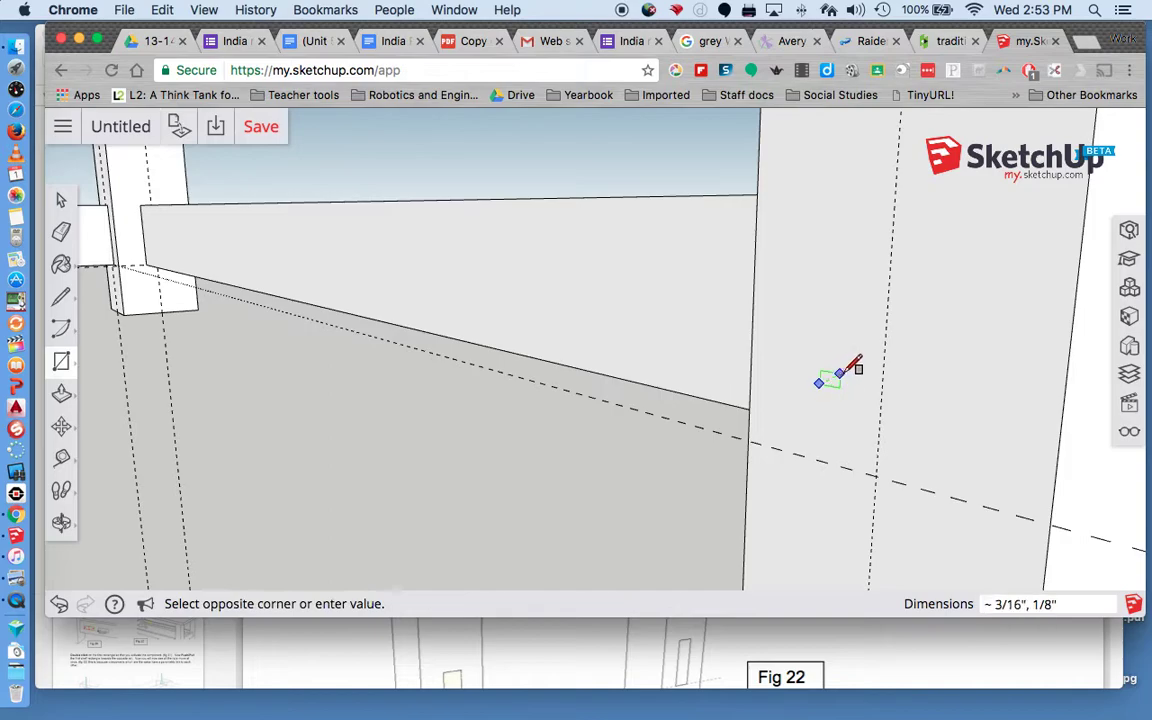
left_click(931, 261)
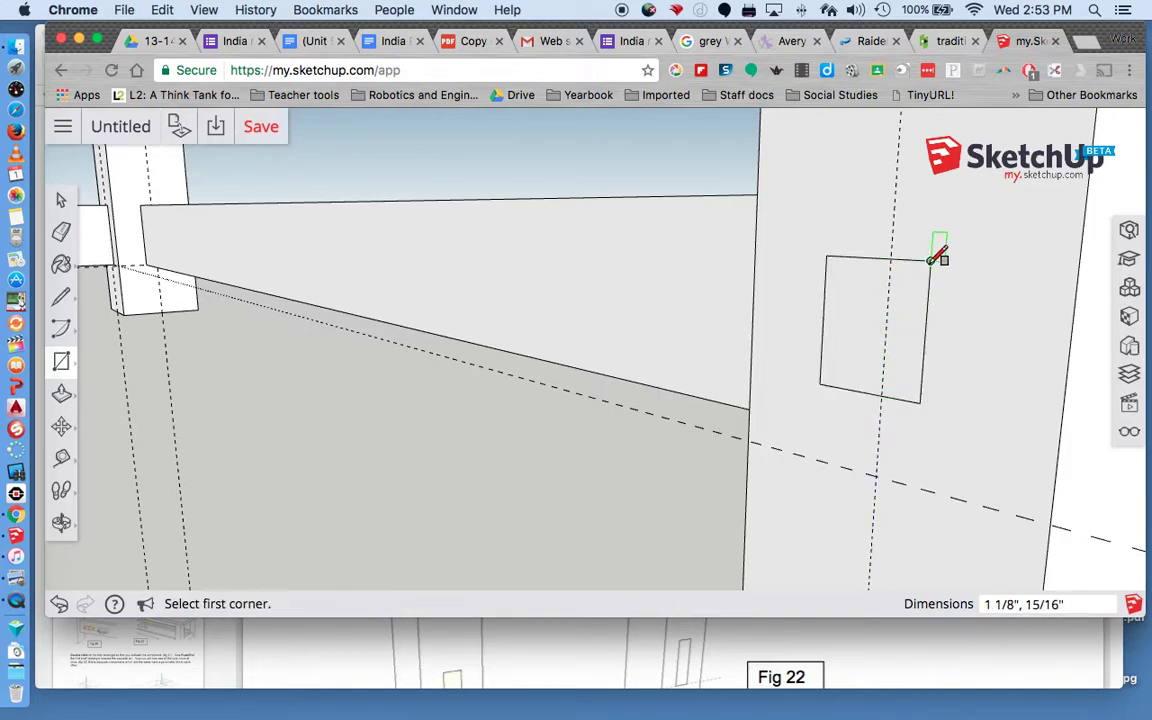
type("60mm,20mm")
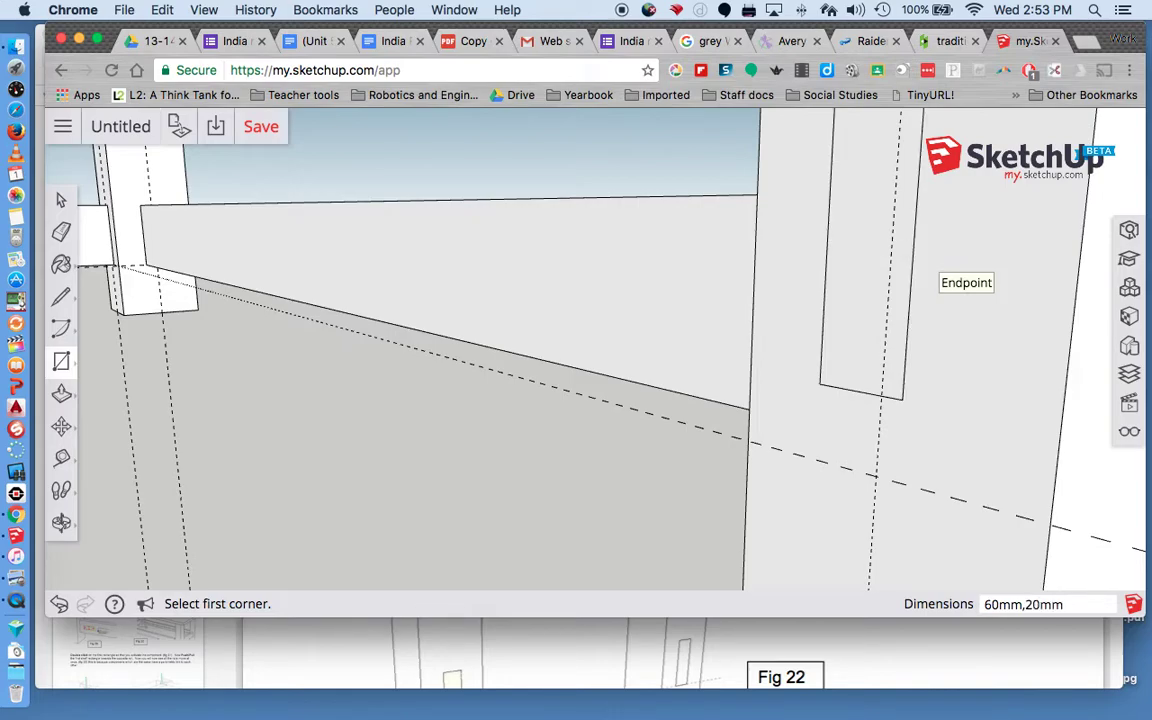
key("space")
- Move the new rectangle by its bottom corner onto the guide intersection
double_click(865, 281)
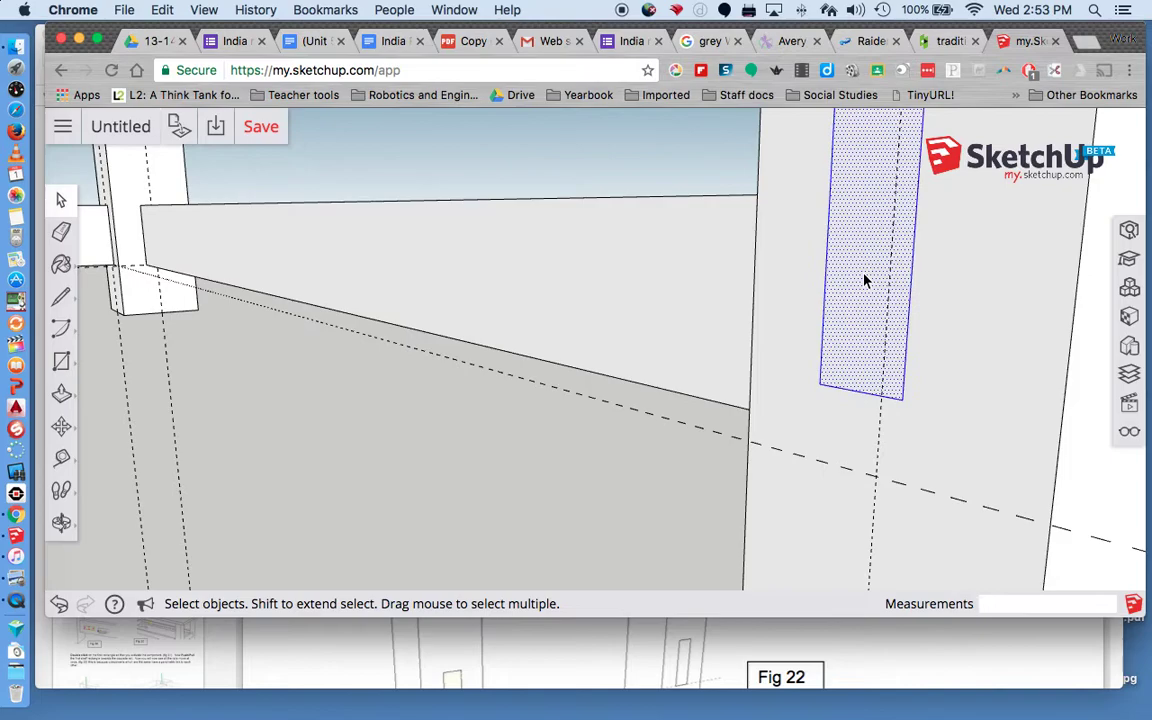
key("m")
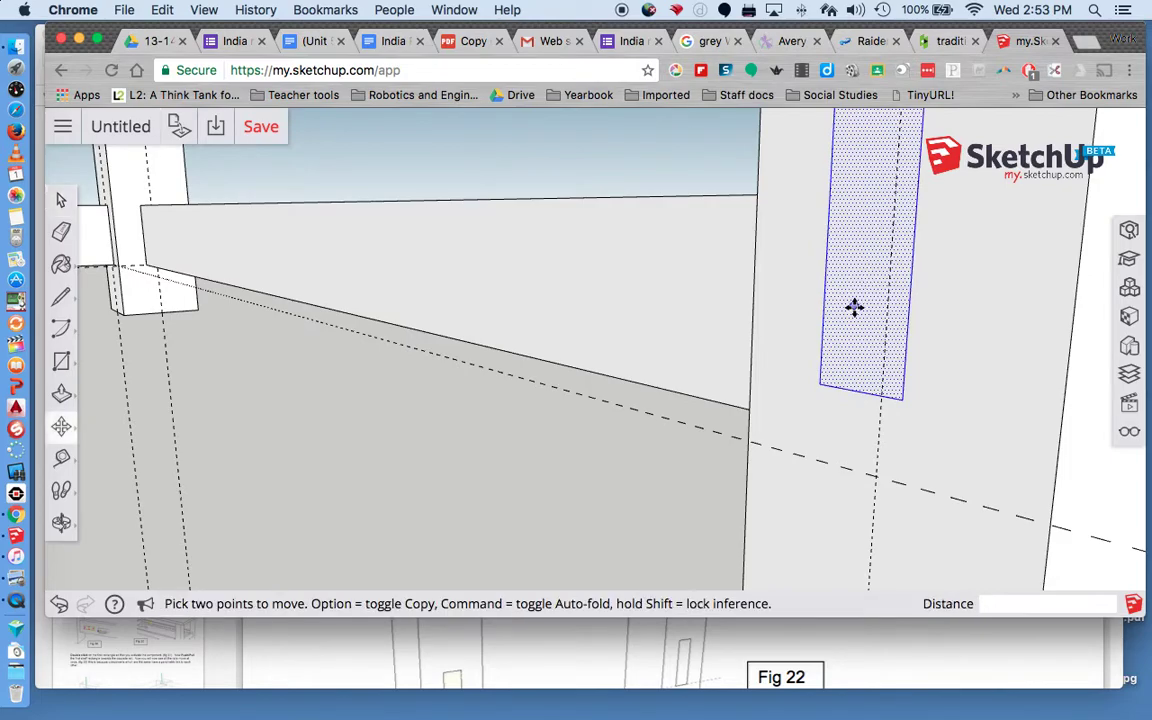
left_click(861, 395)
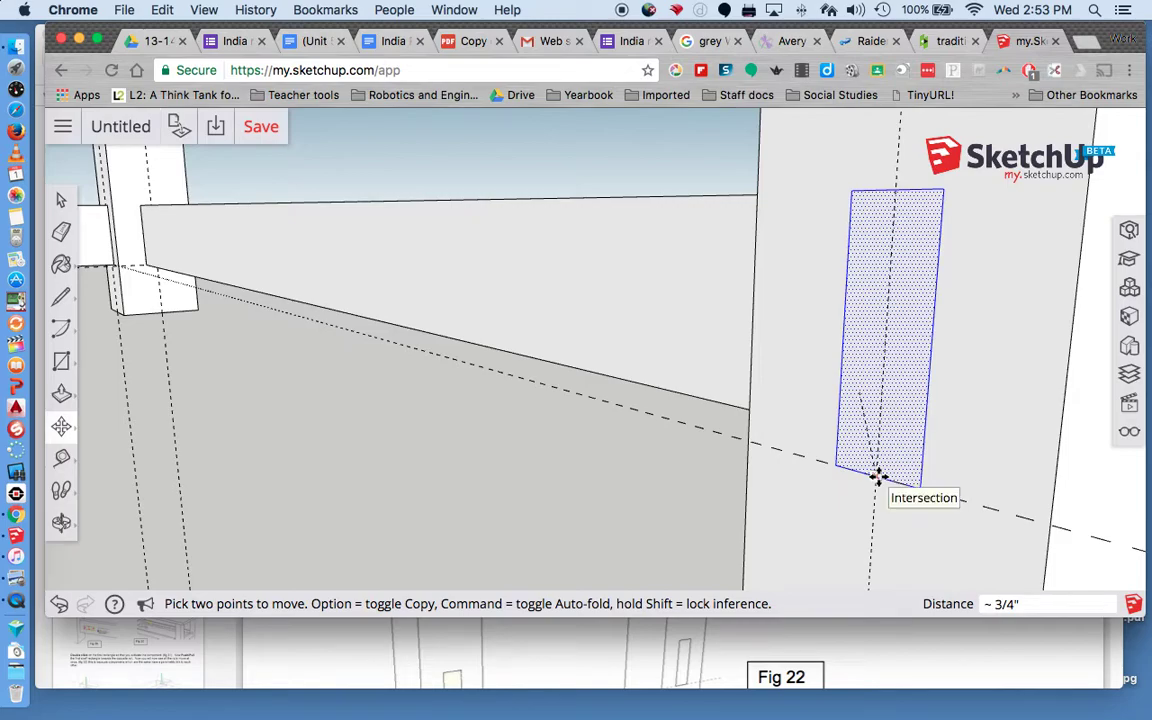
left_click(876, 480)
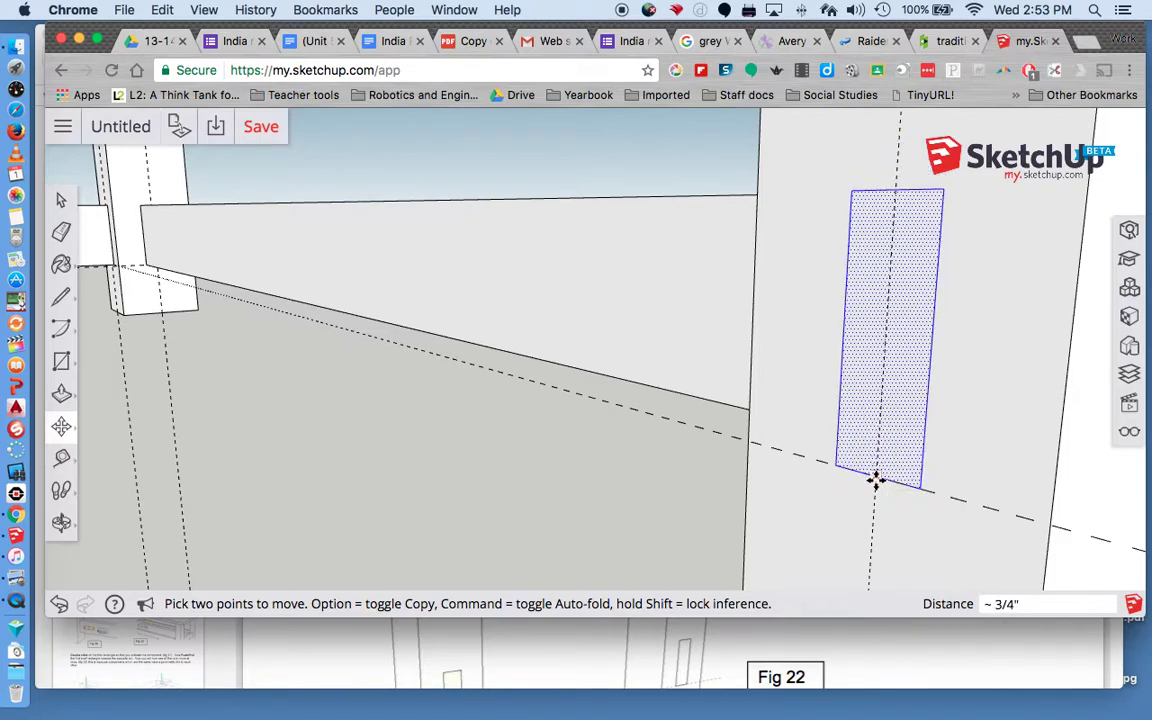
- Push-pull the rectangle into a rail about 10 1/4 inches long to the neighbouring leg
key("p")
left_click(900, 404)
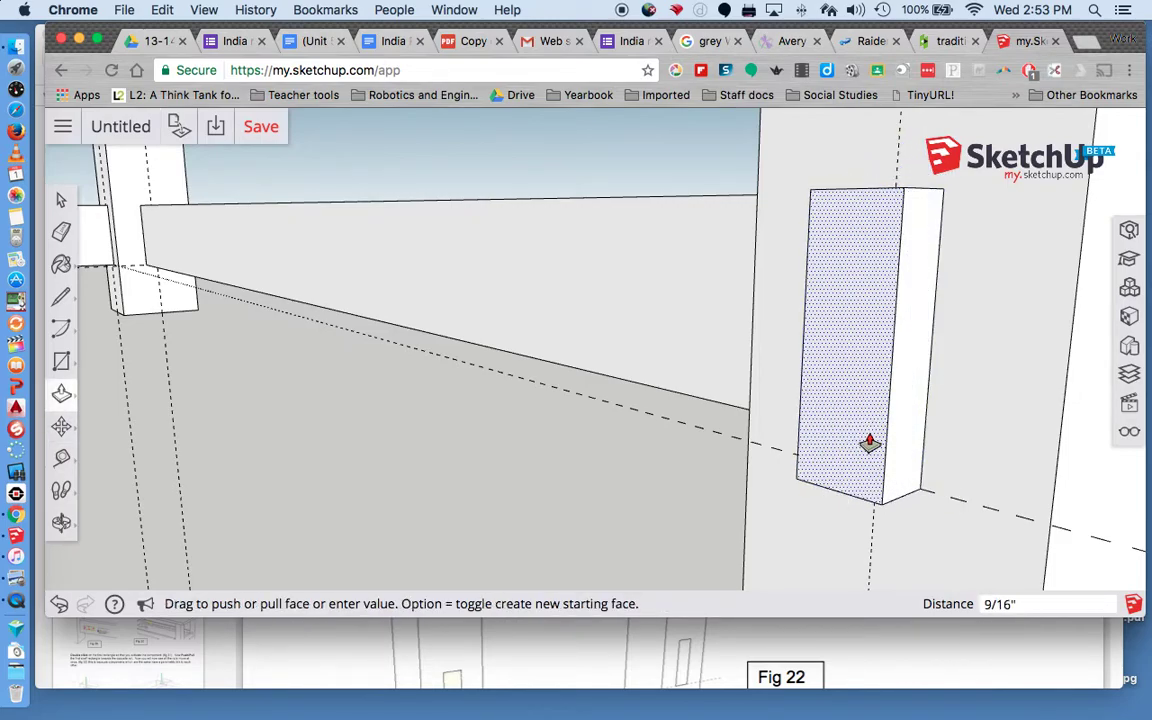
scroll(869, 442, "up", 3)
scroll(869, 442, "down", 8)
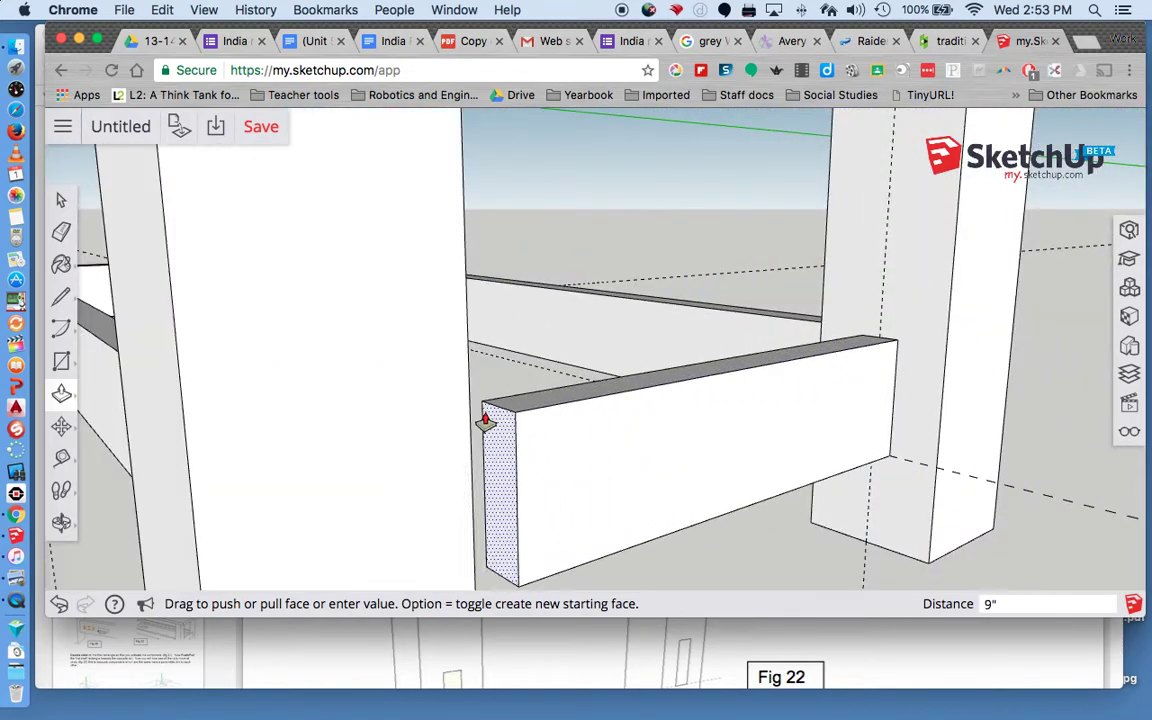
left_click(470, 421)
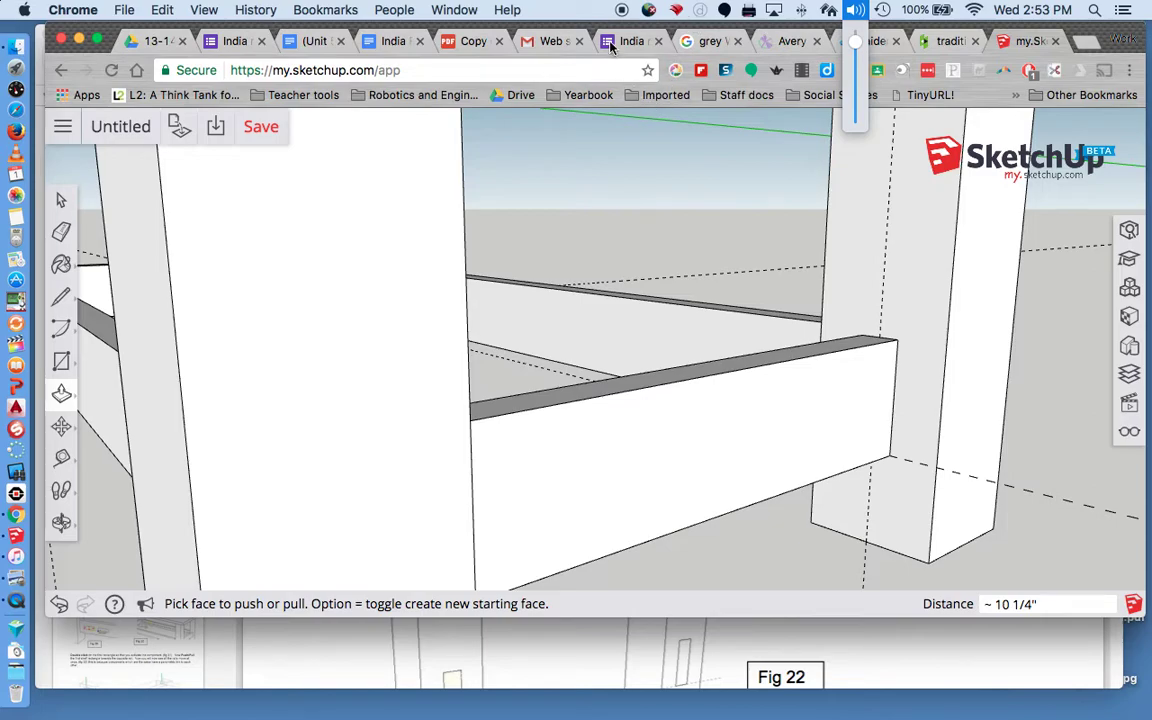
- Check the Preview PDF, switch to QuickTime Player, and show its File menu over SketchUp
left_click(15, 648)
key("super+Tab")
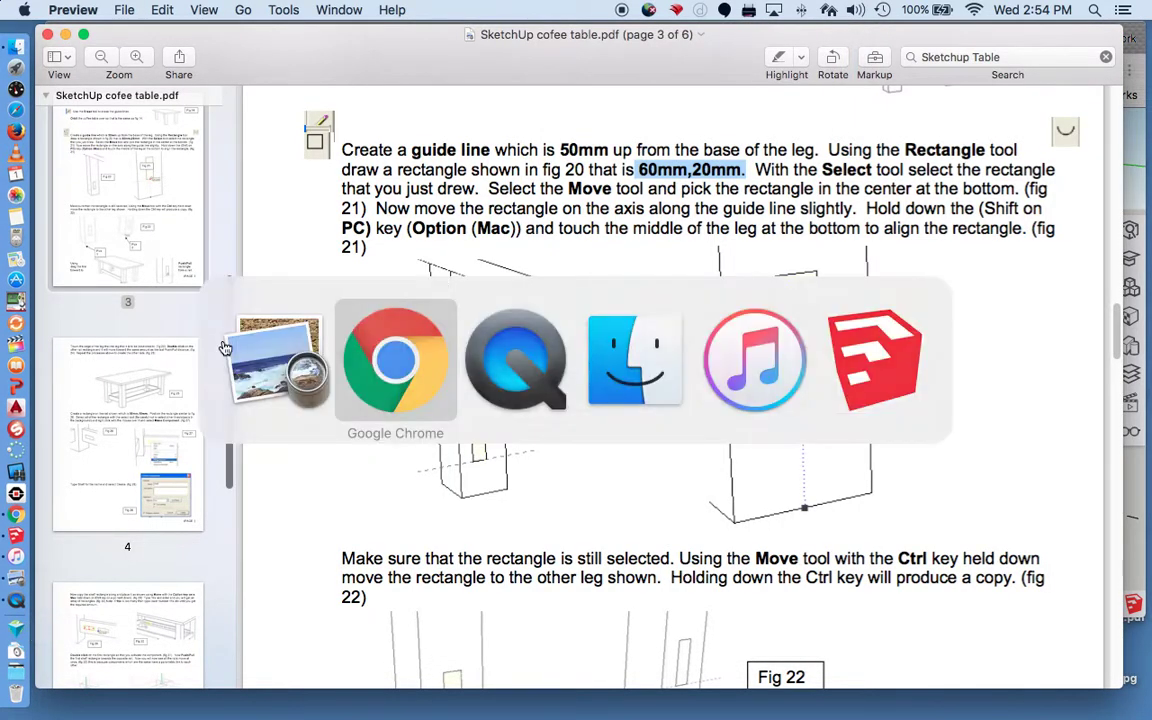
key("super+Tab")
key("super+Tab")
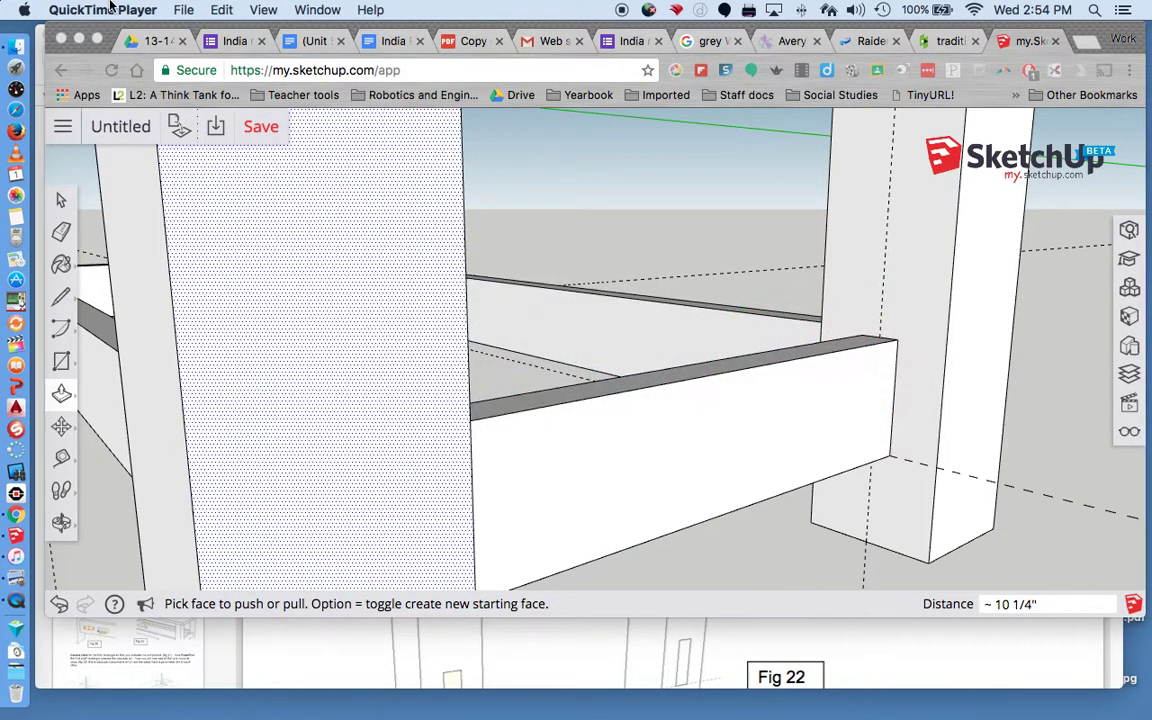
left_click(178, 9)
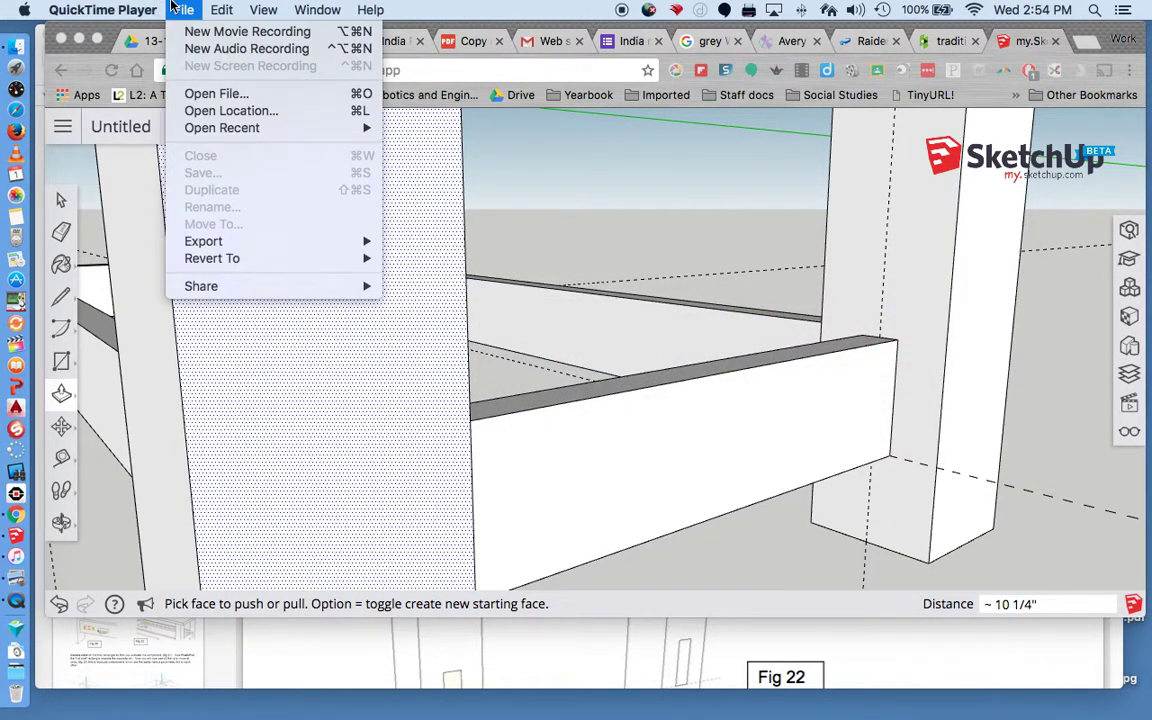